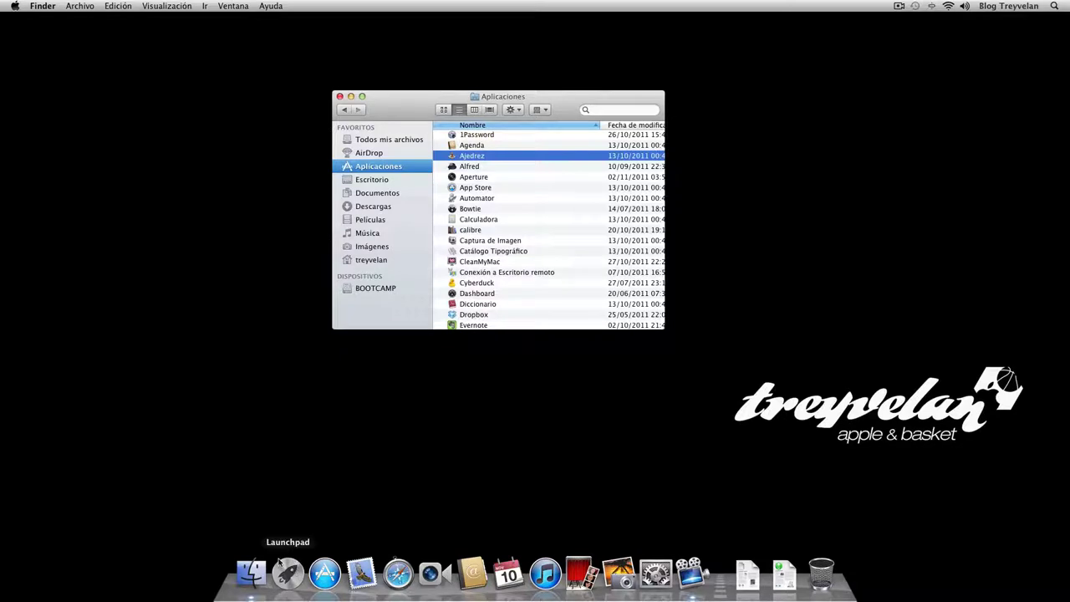
Remove Launchpad from the Dock with its Eliminar del Dock option.
right_click(287, 574)
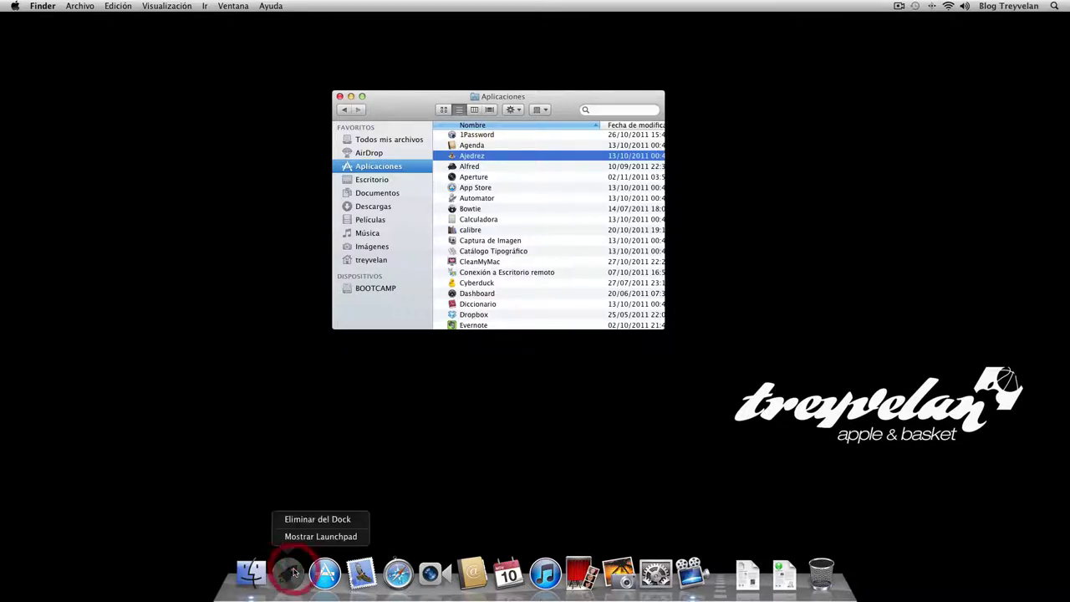
left_click(247, 545)
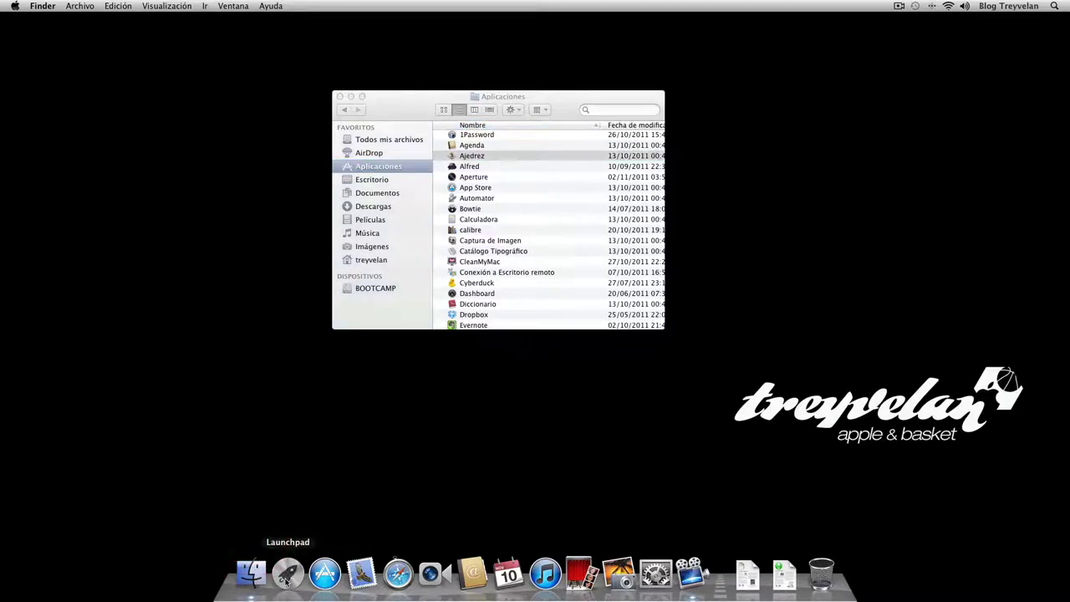
mouse_move(288, 573)
left_mouse_down()
mouse_move(282, 517)
mouse_move(288, 573)
left_mouse_up()
right_click(290, 575)
left_click(313, 519)
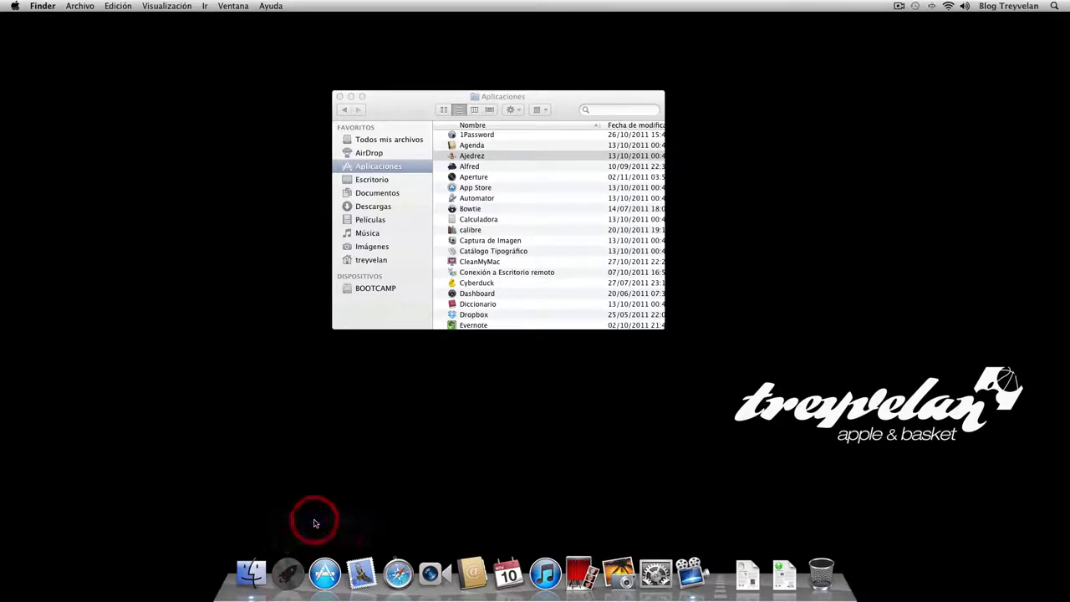
Look at the App Store Dock item's options menu and dismiss it unchanged.
right_click(306, 574)
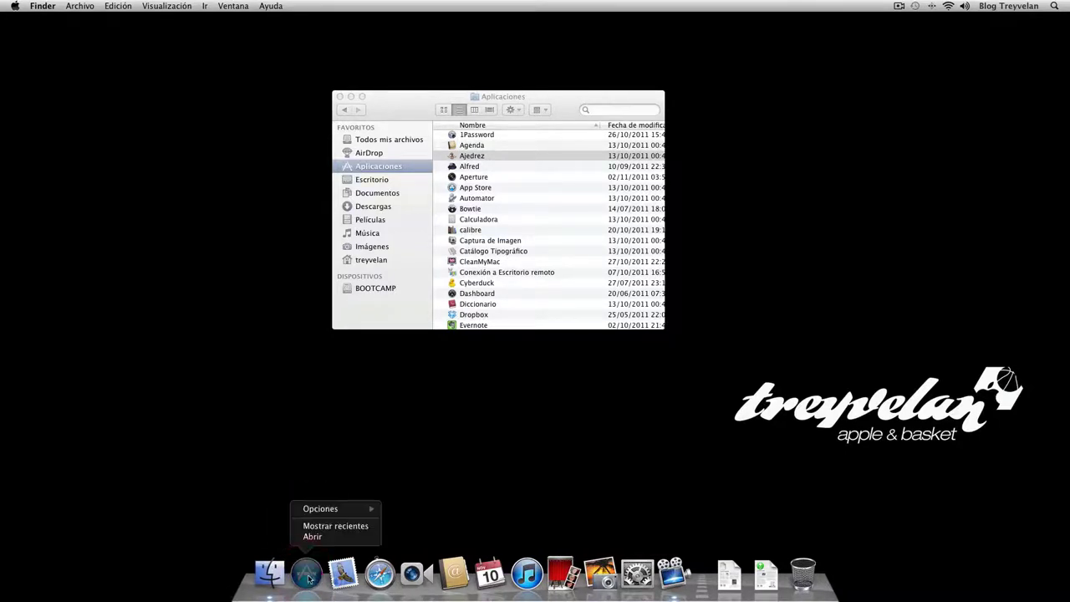
mouse_move(330, 511)
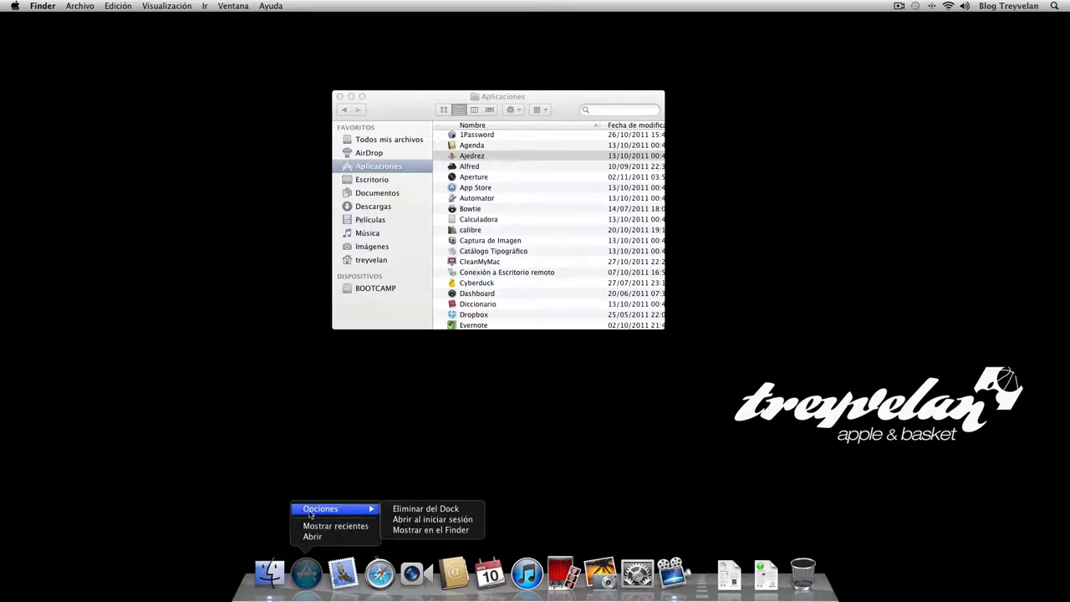
left_click(241, 443)
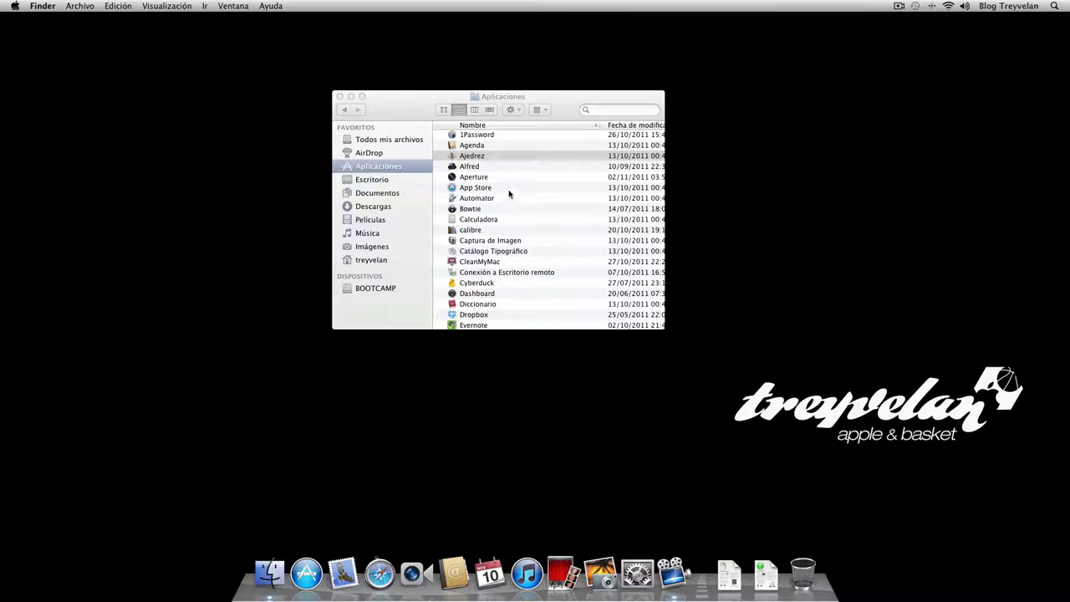
Launch Ajedrez from Aplicaciones and set its Dock icon to Opciones > Mantener en el Dock.
double_click(468, 156)
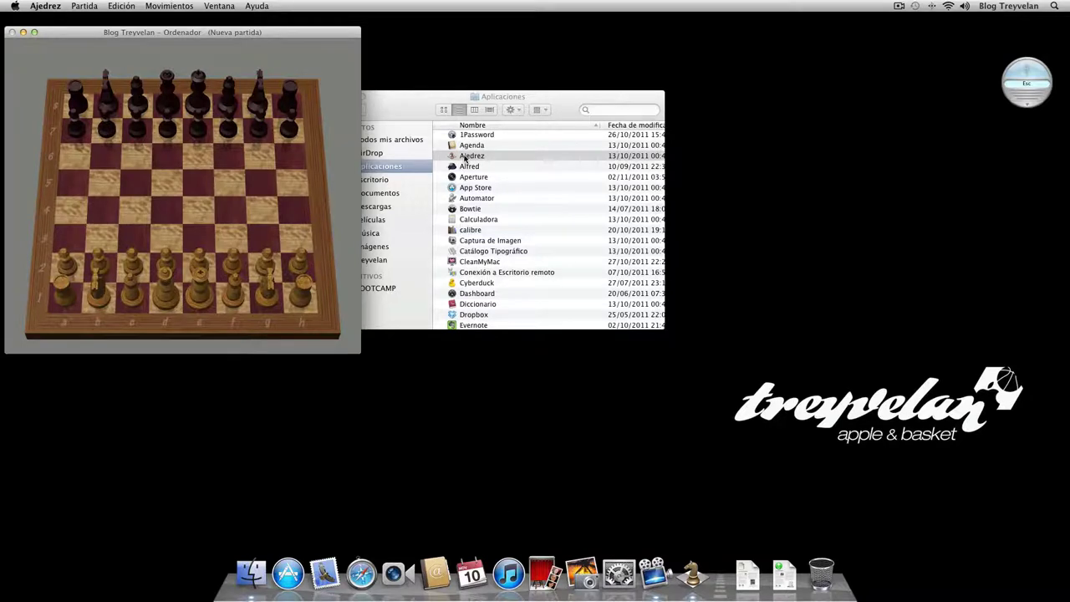
left_click(402, 115)
left_click_drag(474, 108, 461, 74)
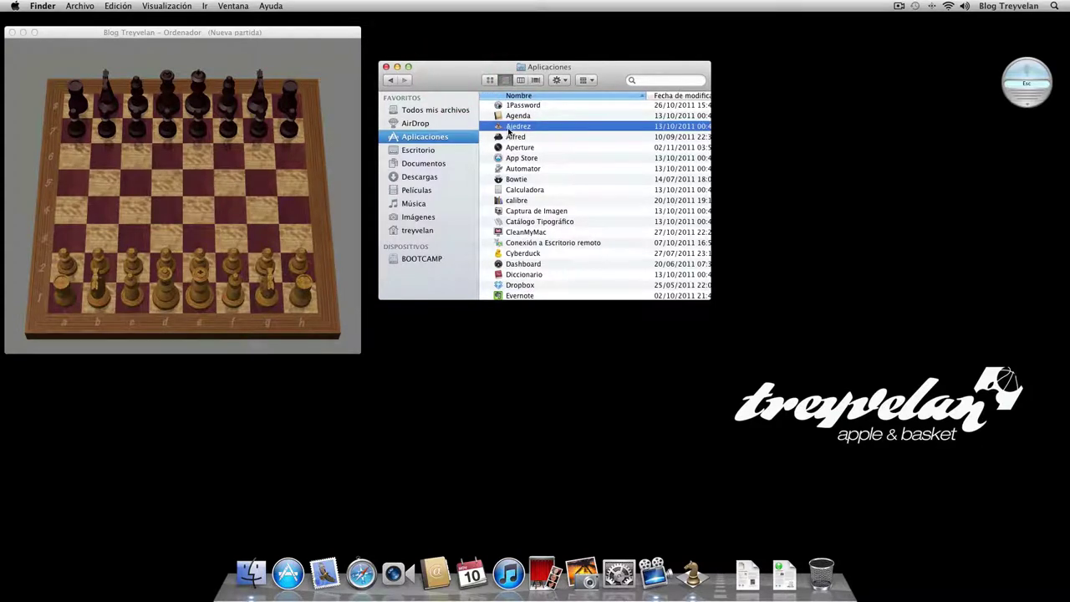
right_click(702, 568)
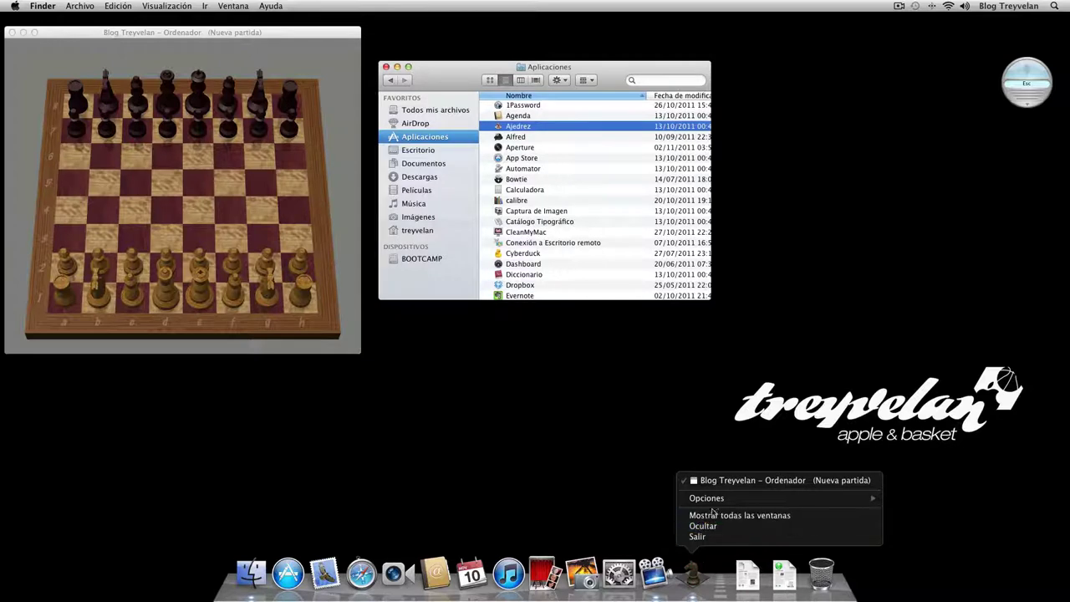
mouse_move(716, 502)
mouse_move(874, 499)
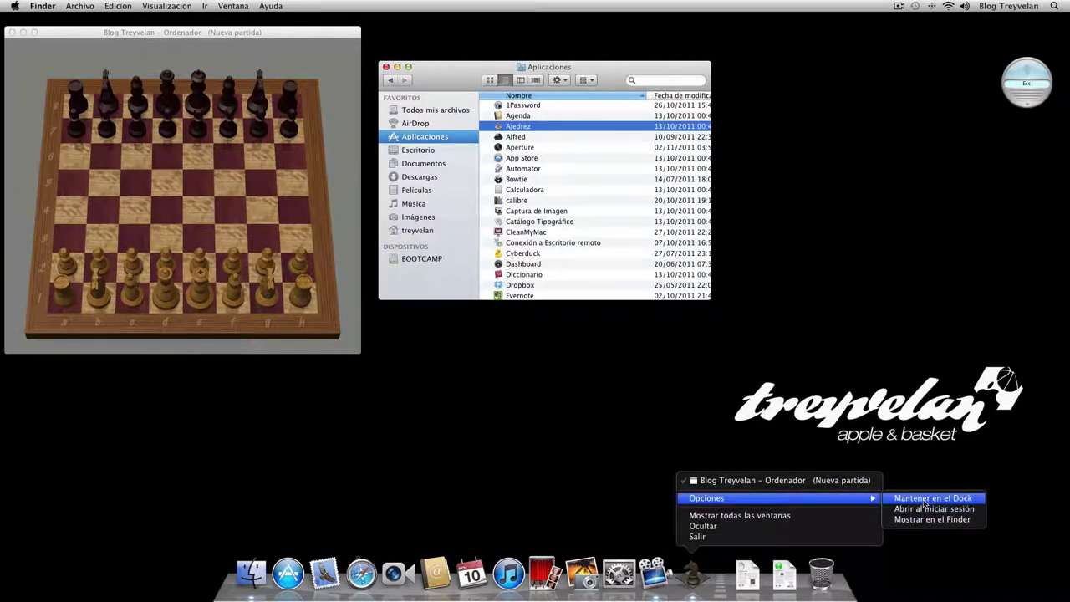
left_click(924, 500)
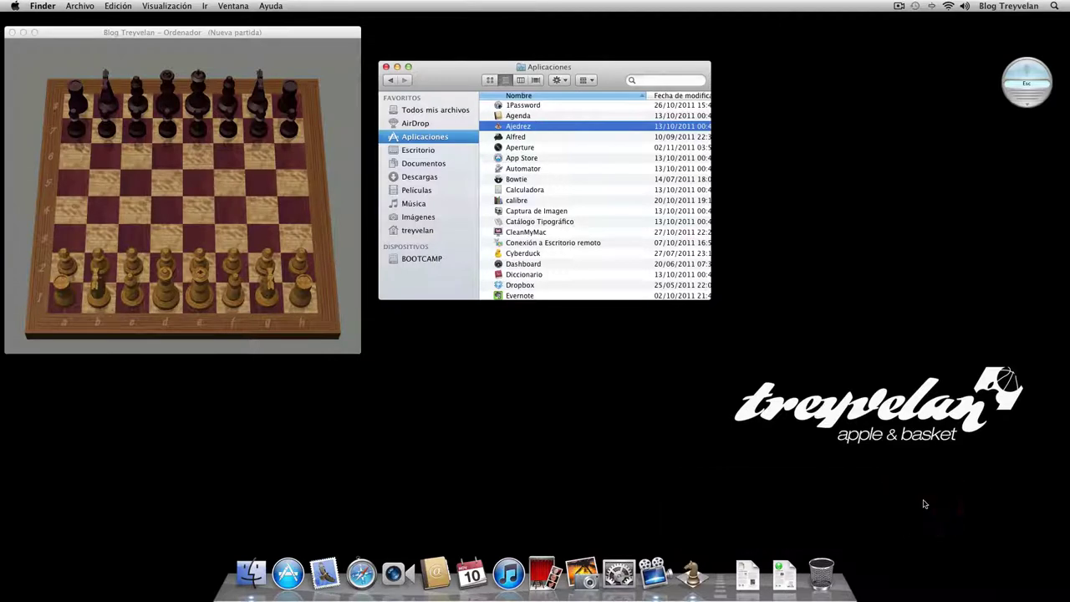
Quit Ajedrez with Salir de Ajedrez from its application menu.
left_click(57, 33)
left_click(43, 7)
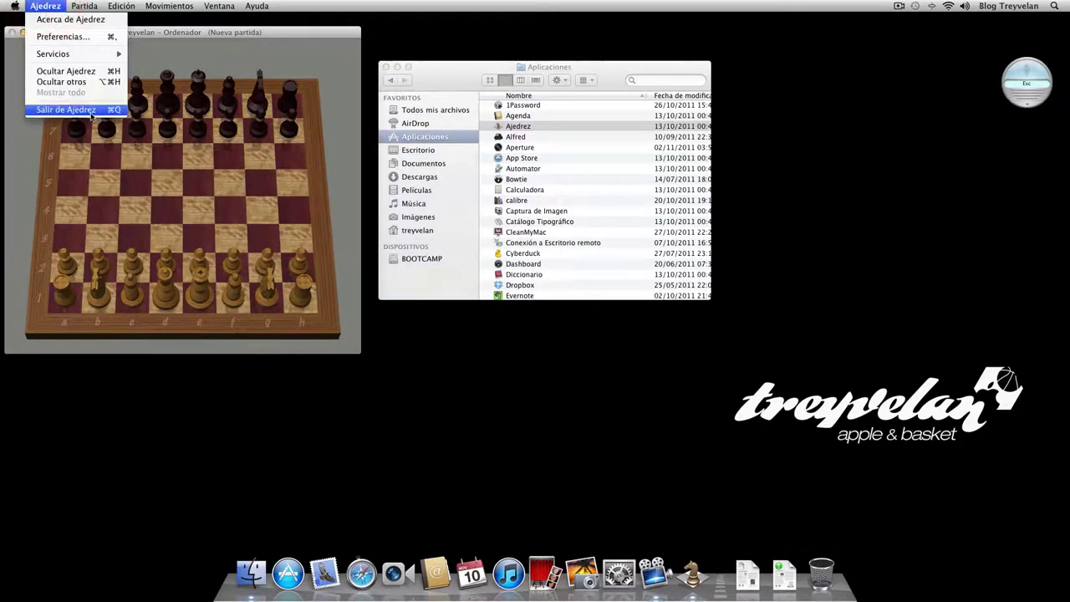
left_click(91, 112)
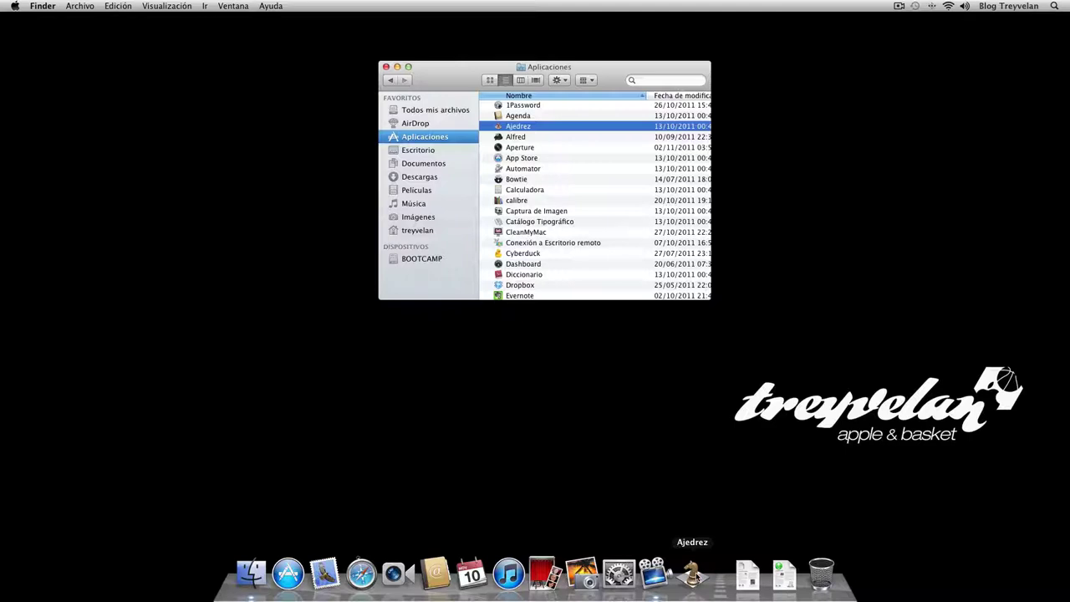
Drag the Ajedrez icon out of the Dock, then look at App Store's Dock options.
left_click_drag(694, 575, 697, 493)
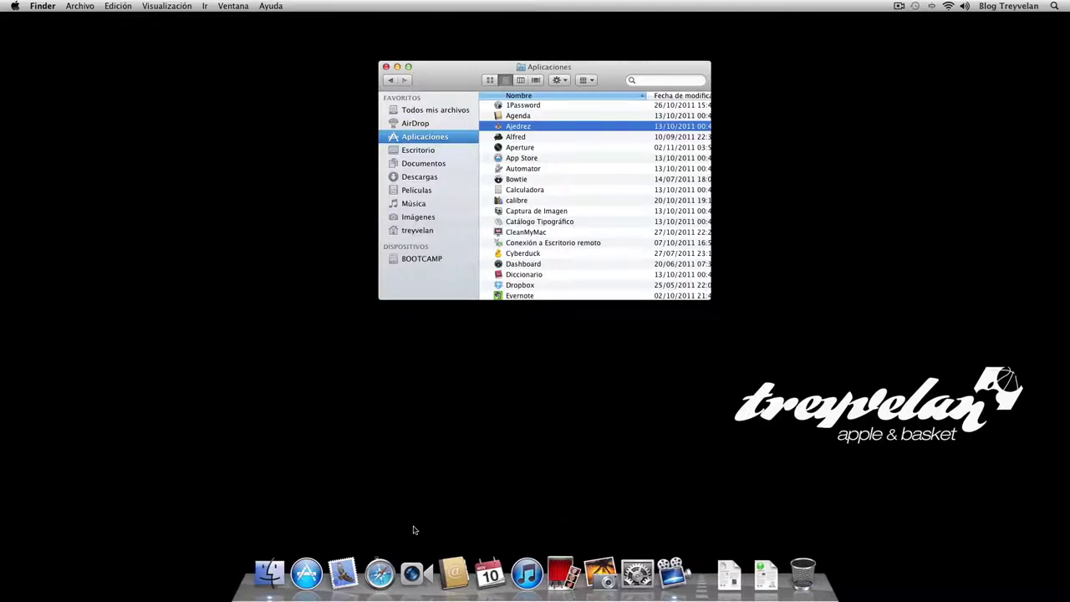
right_click(306, 574)
mouse_move(356, 516)
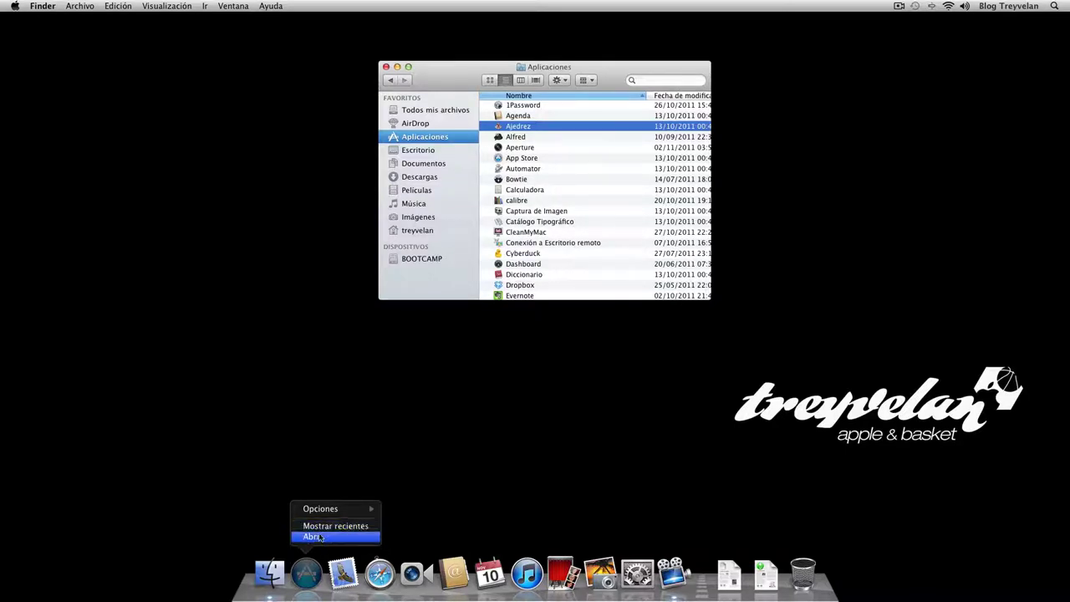
mouse_move(322, 509)
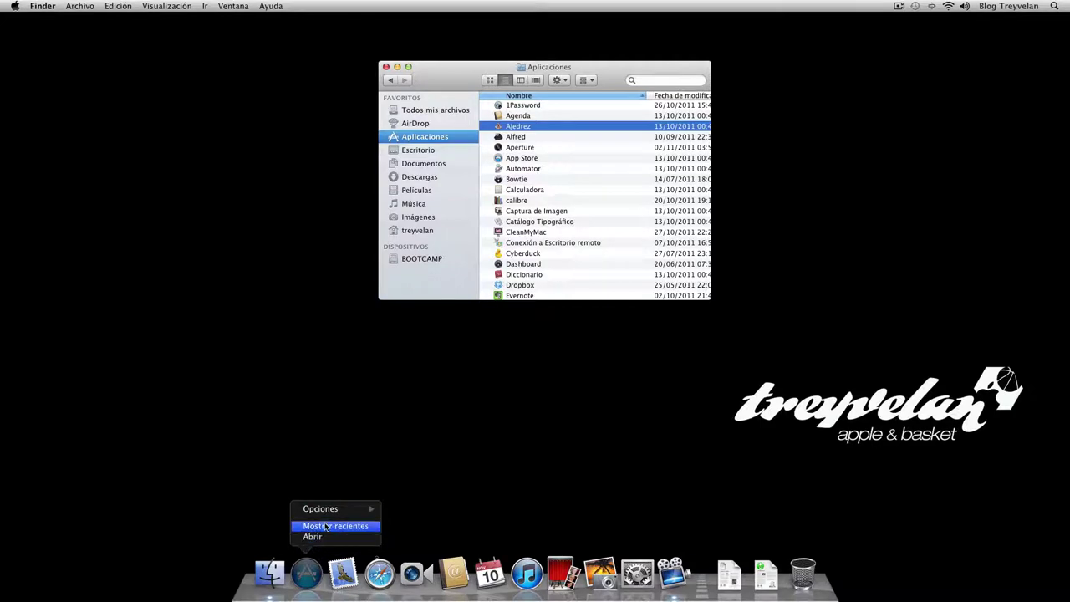
mouse_move(343, 579)
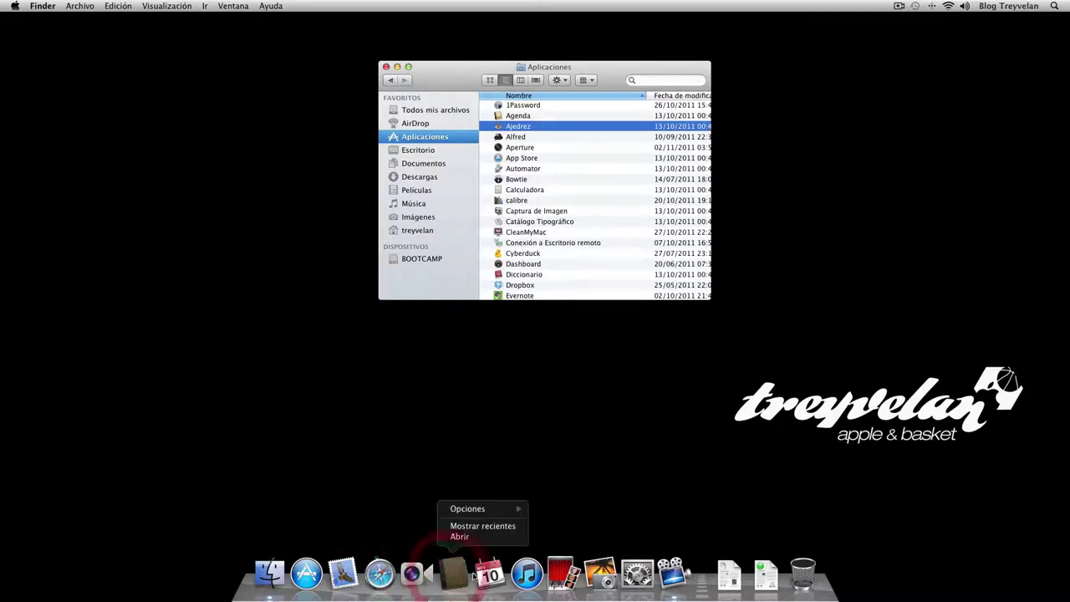
Show Calendar's recent windows, leave the overview, and view the iTunes Dock item's options.
mouse_move(493, 575)
left_click(515, 526)
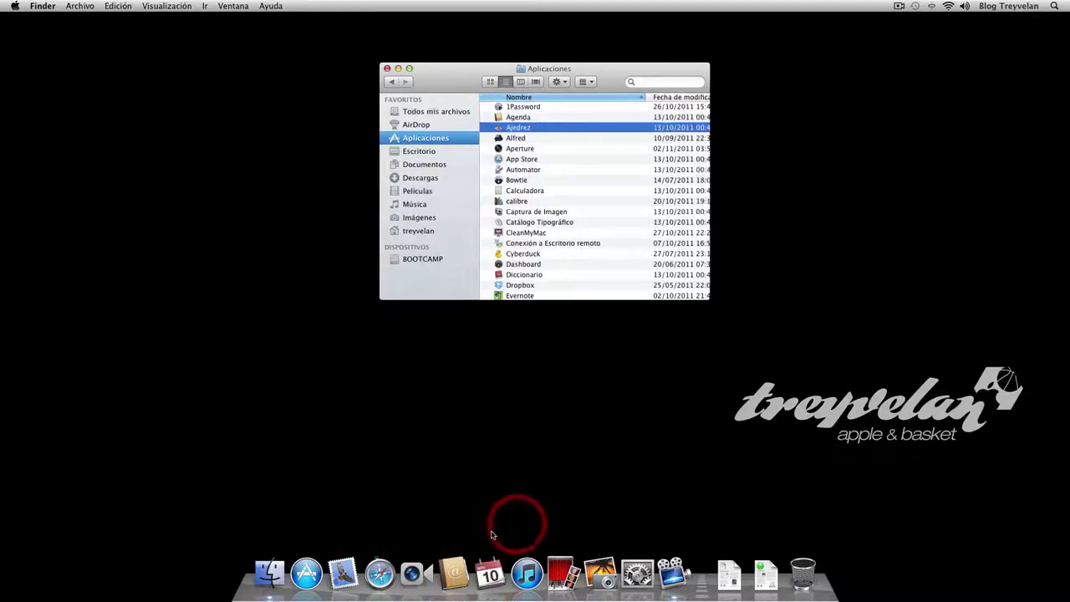
left_click(508, 406)
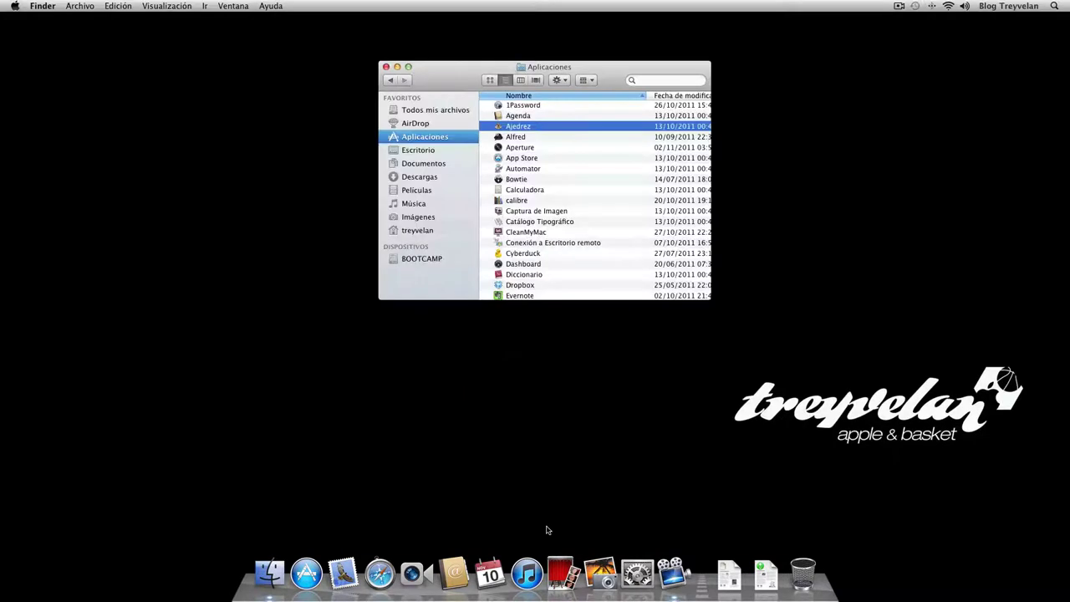
right_click(526, 573)
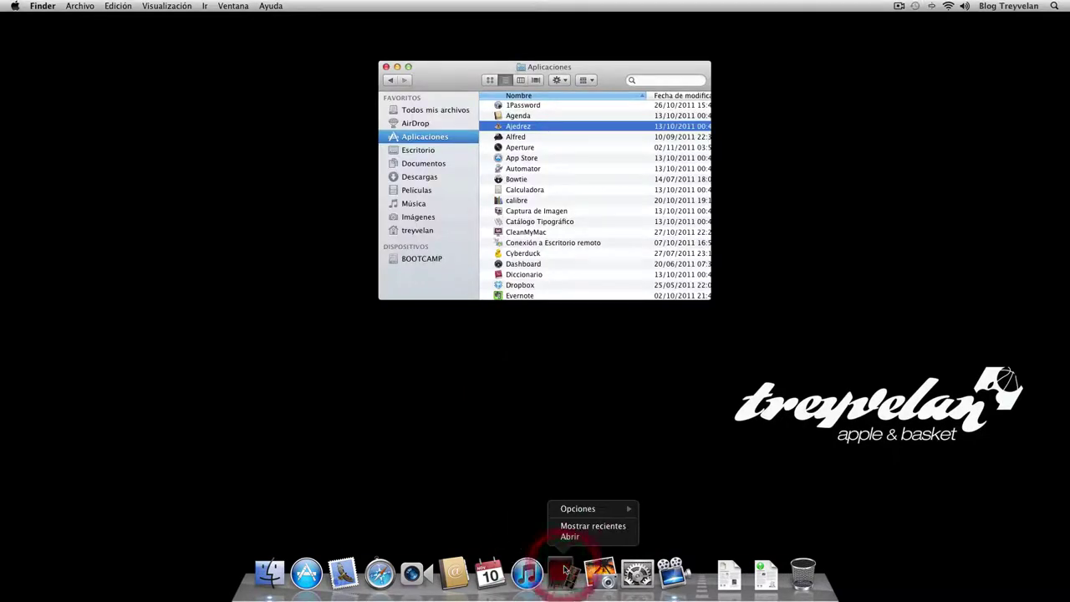
mouse_move(600, 573)
mouse_move(637, 571)
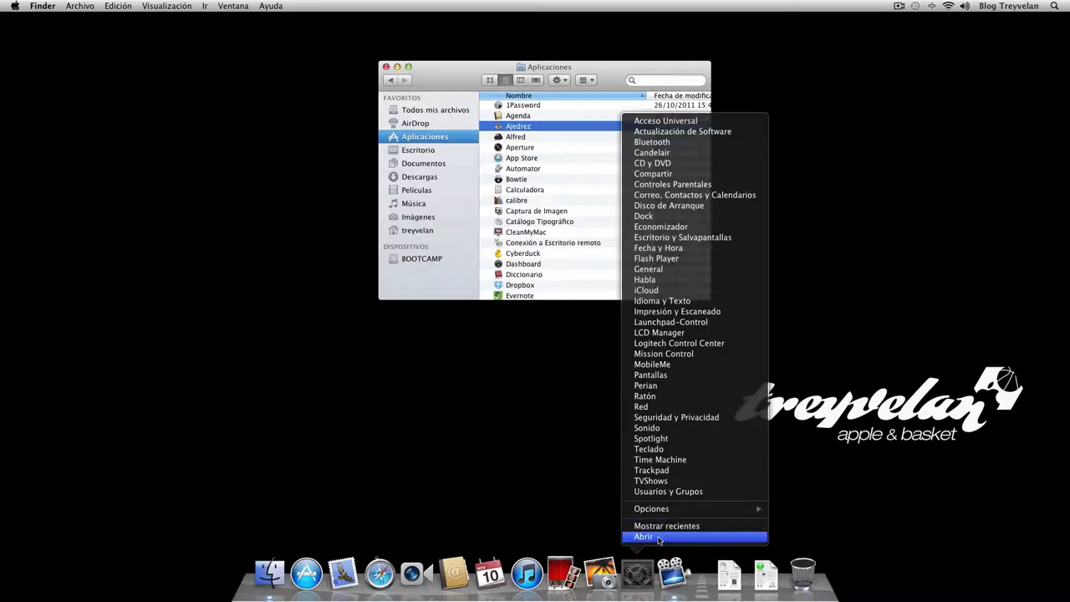
mouse_move(659, 511)
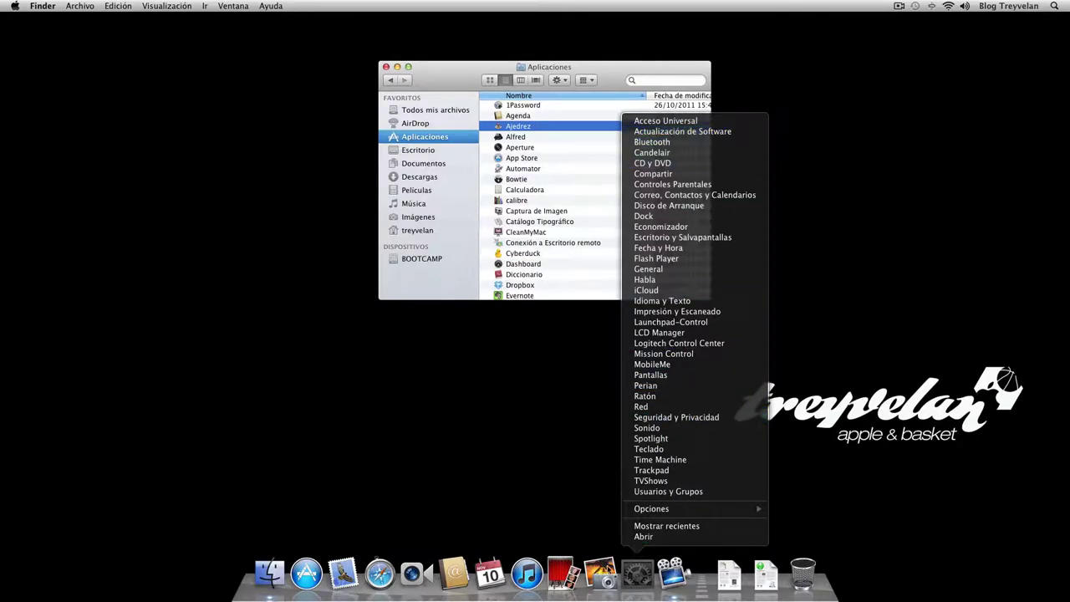
right_click(599, 572)
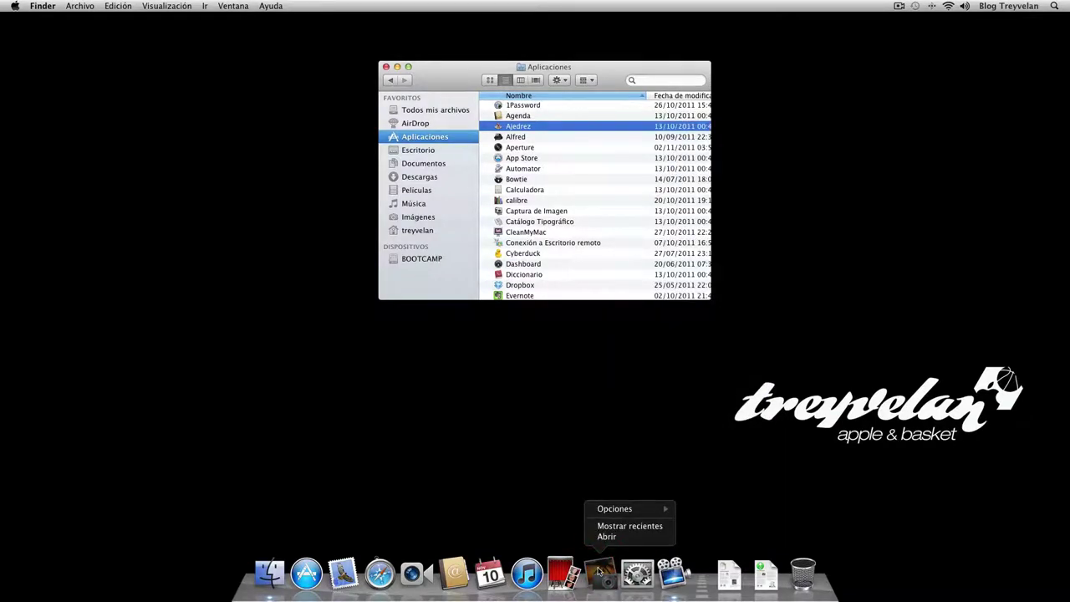
left_click(524, 510)
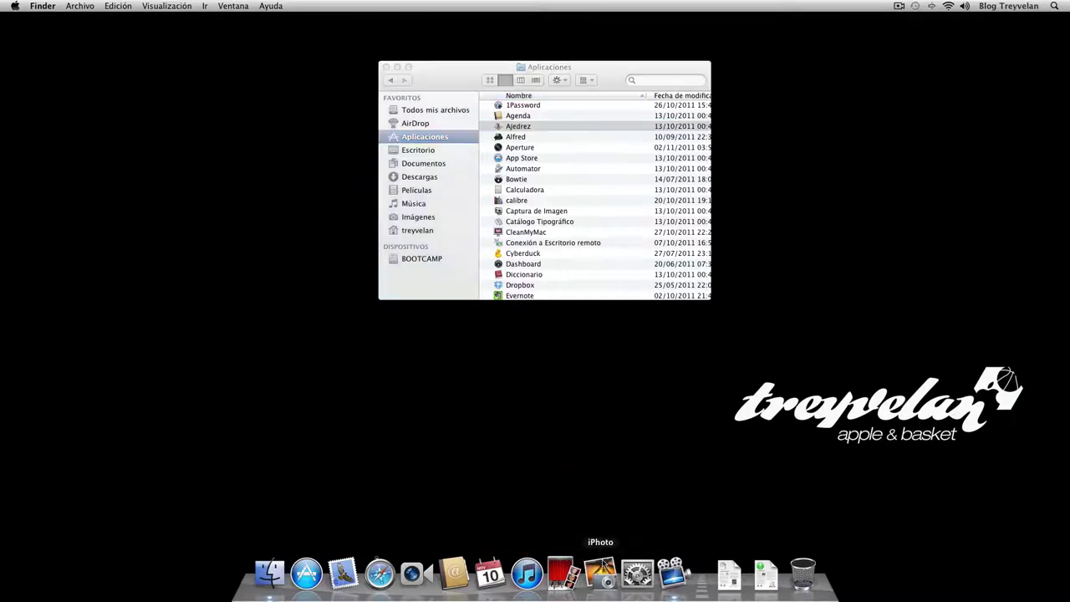
right_click(635, 571)
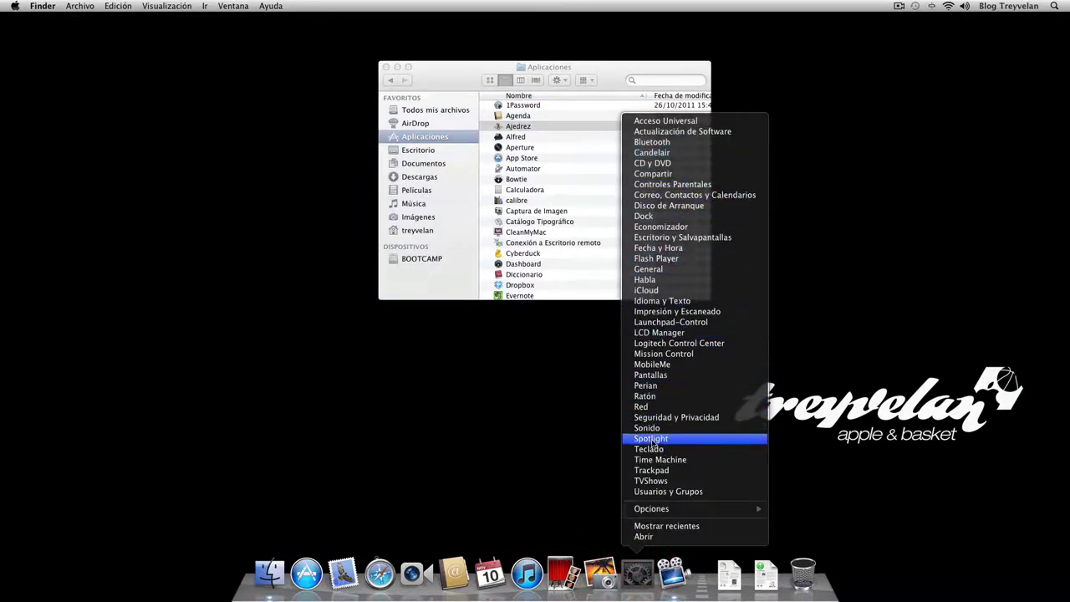
left_click(540, 438)
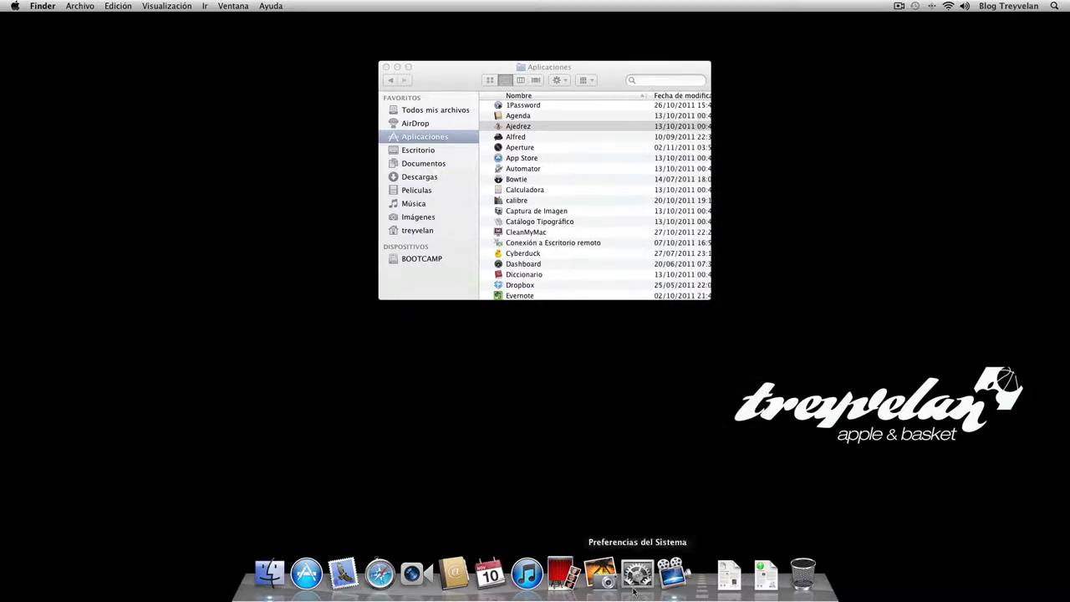
right_click(293, 577)
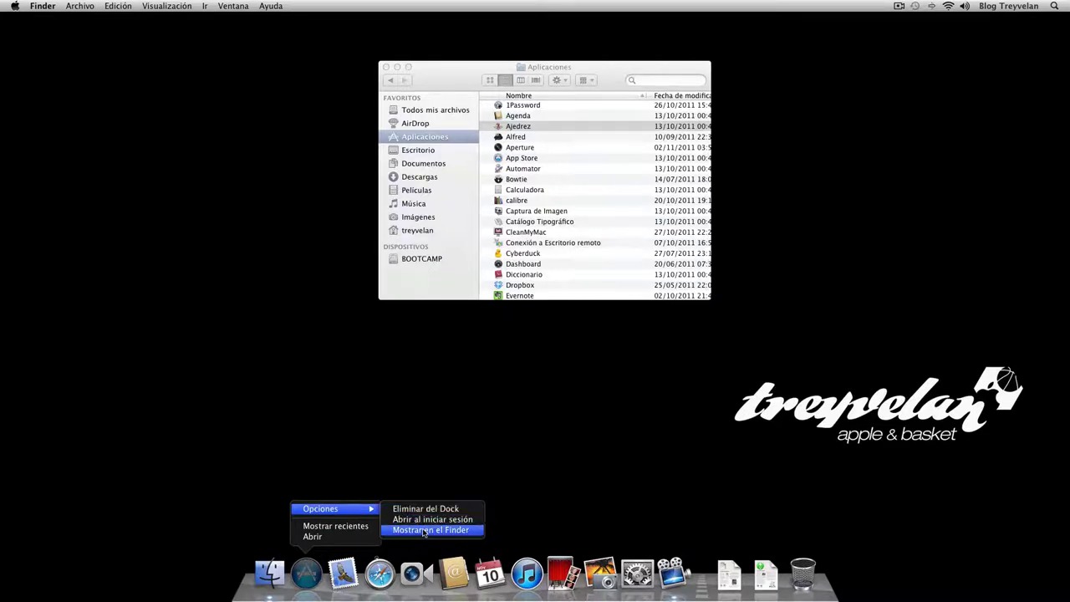
Close the Aplicaciones window, reveal App Store in Finder from its Dock menu, and close that window.
left_click(385, 66)
right_click(307, 575)
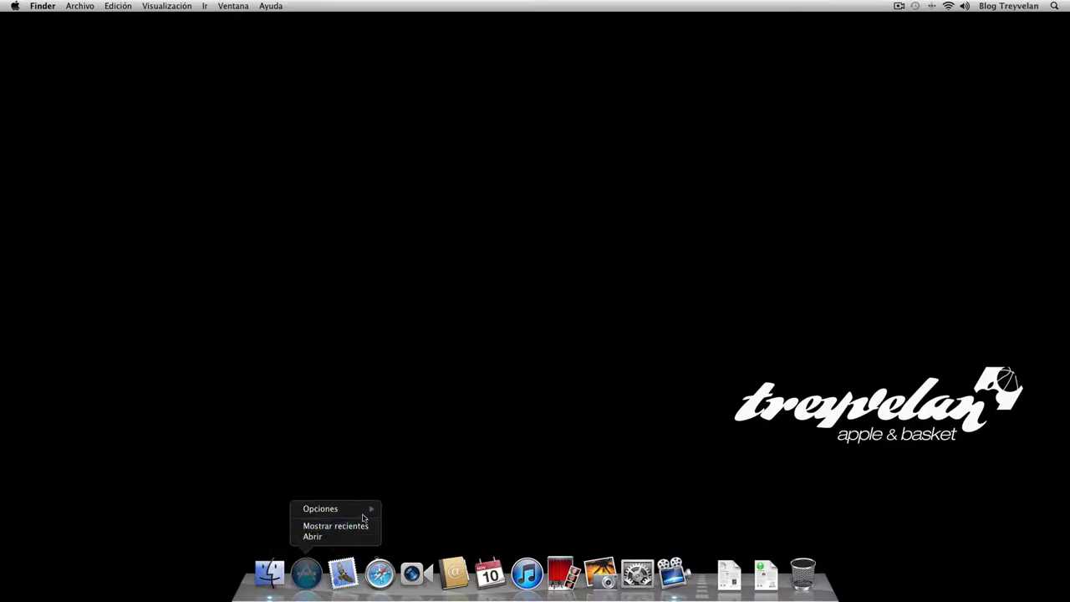
mouse_move(368, 509)
left_click(422, 530)
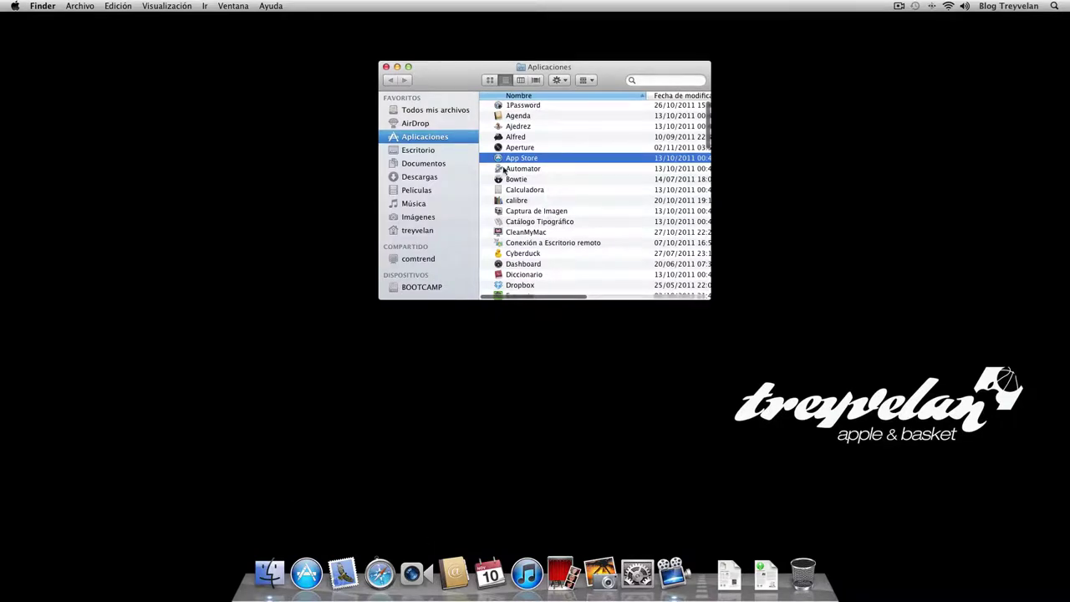
left_click(386, 66)
Launch App Store from the Dock, move its window, then close it.
right_click(306, 573)
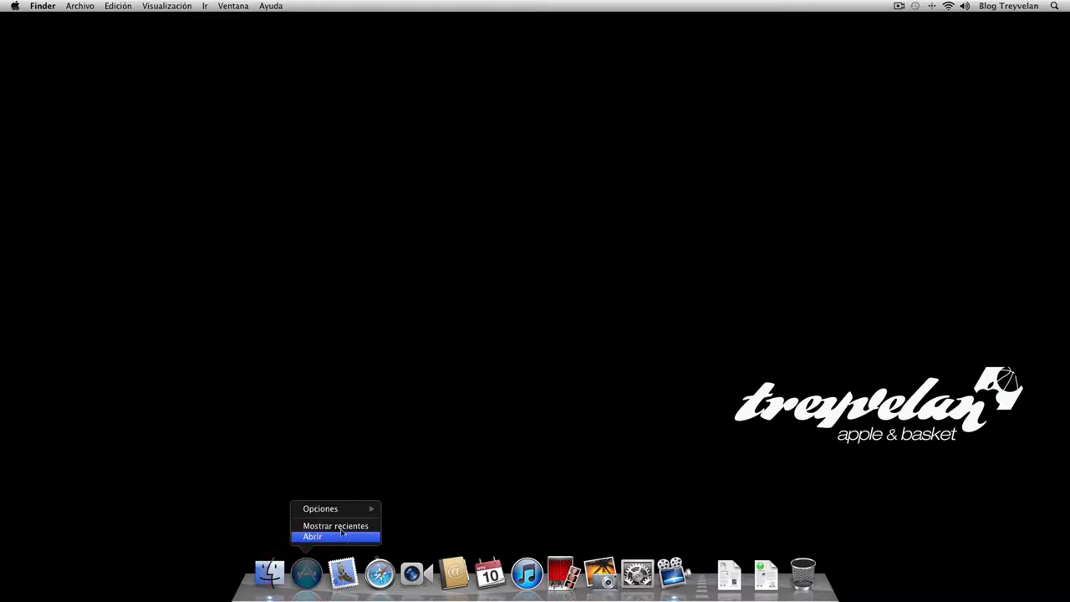
mouse_move(346, 510)
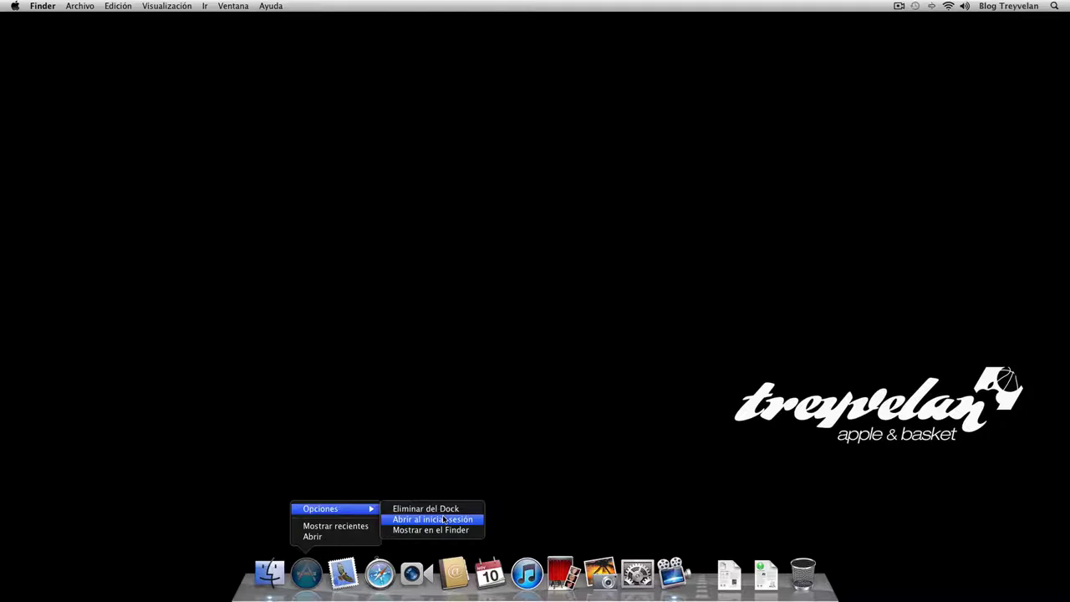
left_click(306, 573)
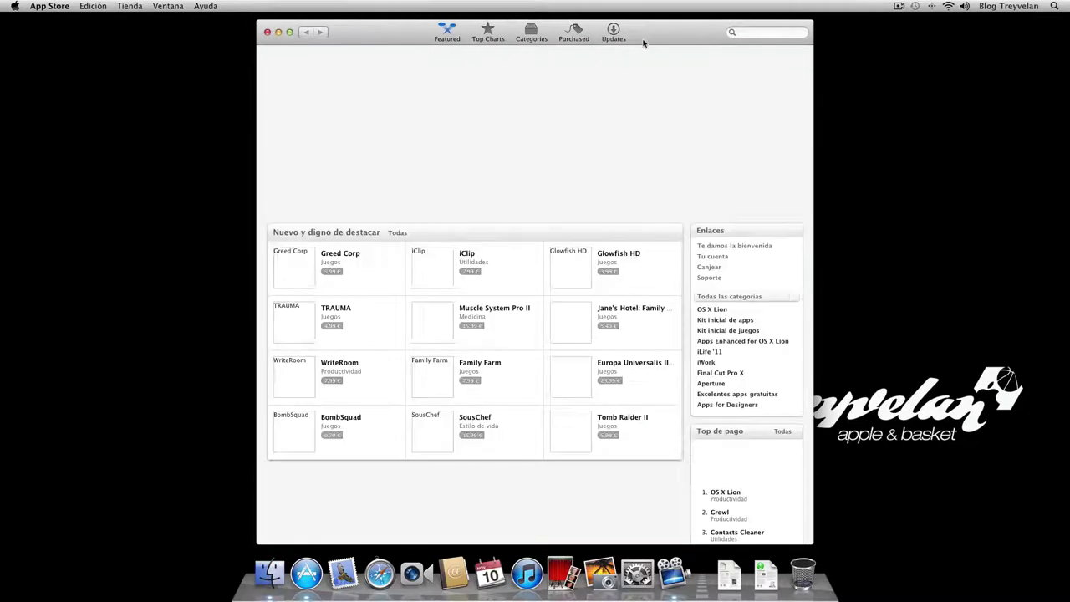
left_click_drag(644, 42, 653, 29)
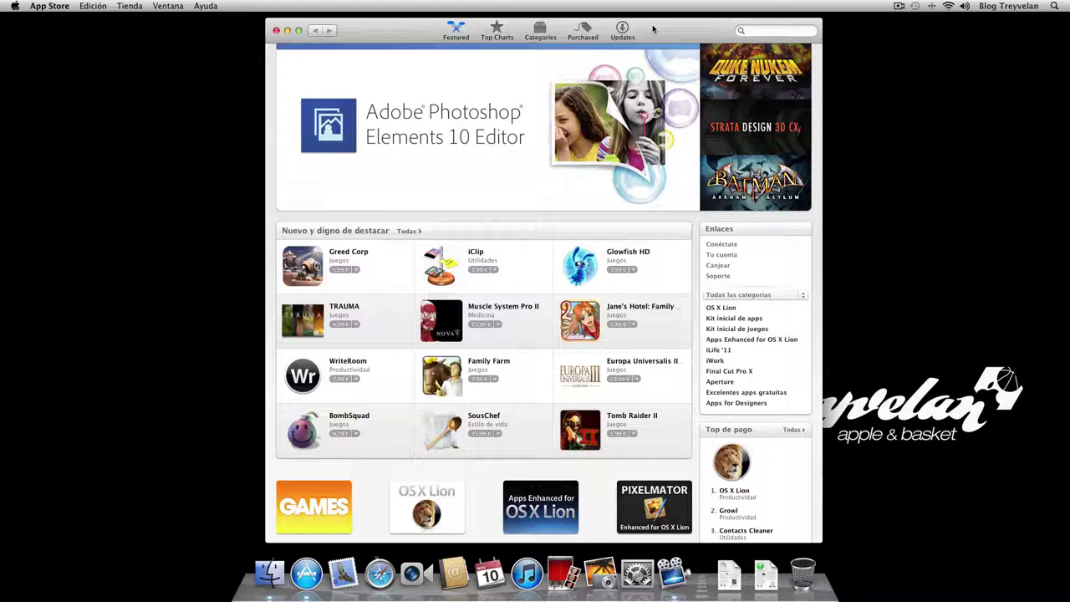
left_click(274, 31)
right_click(306, 573)
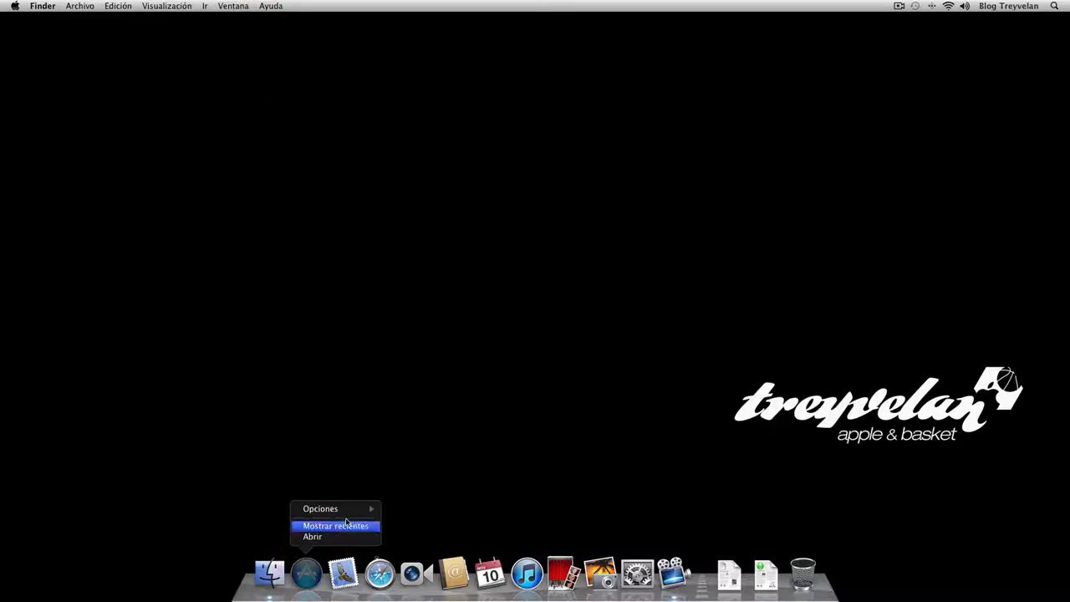
Turn App Store's Abrir al iniciar sesión option on, then off again, leaving it disabled.
left_click(423, 517)
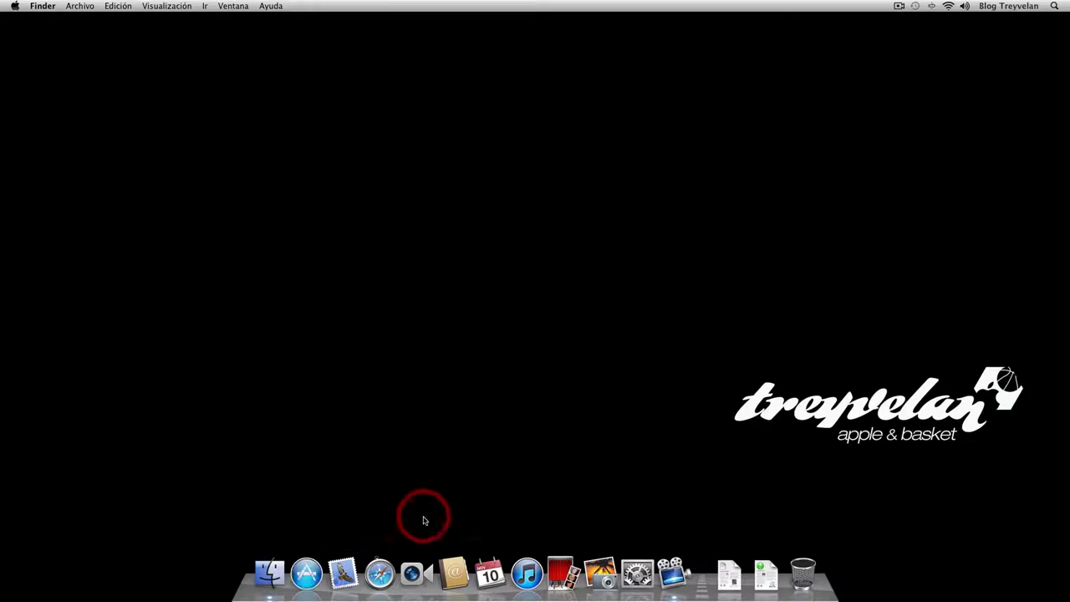
right_click(306, 573)
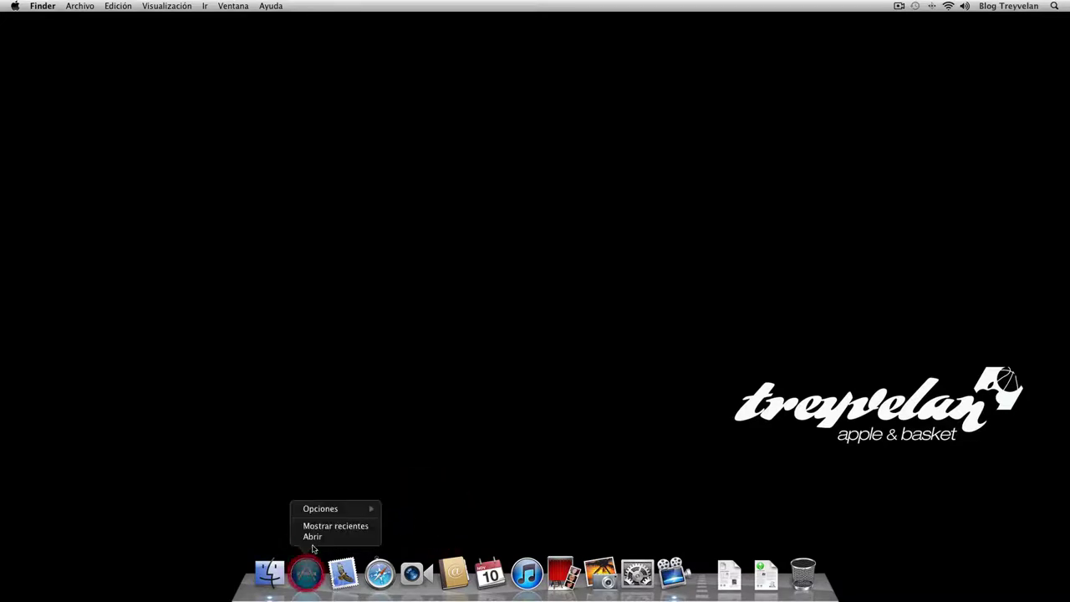
mouse_move(330, 515)
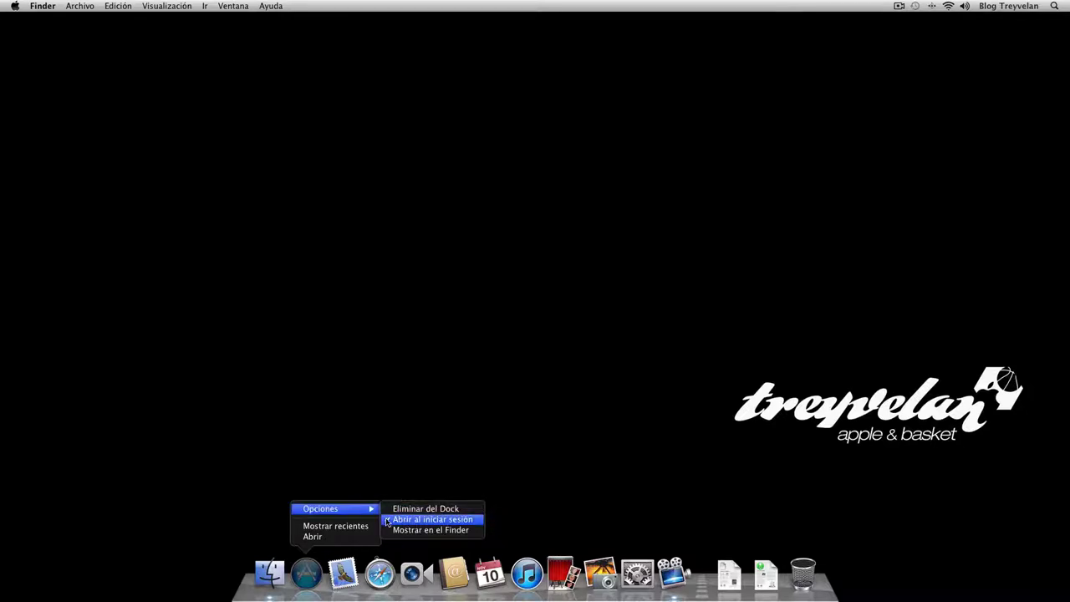
left_click(430, 519)
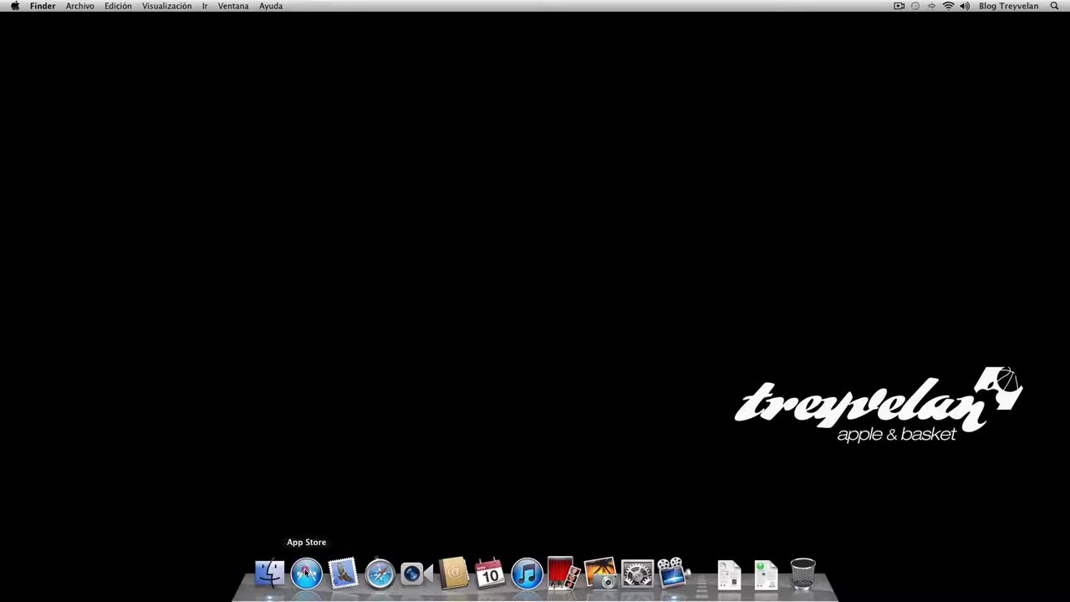
right_click(306, 574)
mouse_move(349, 514)
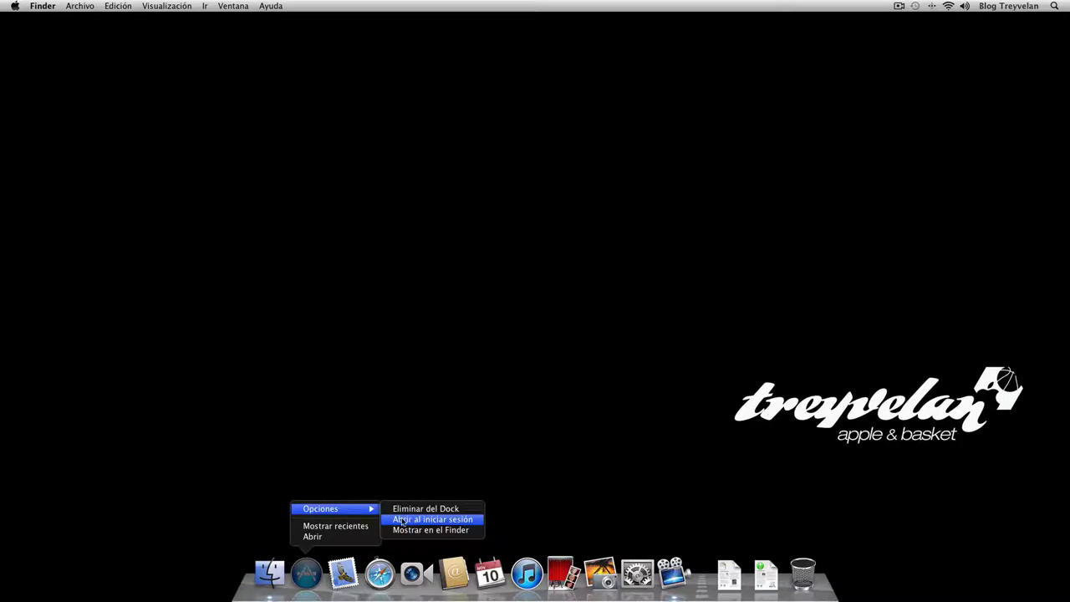
left_click(465, 455)
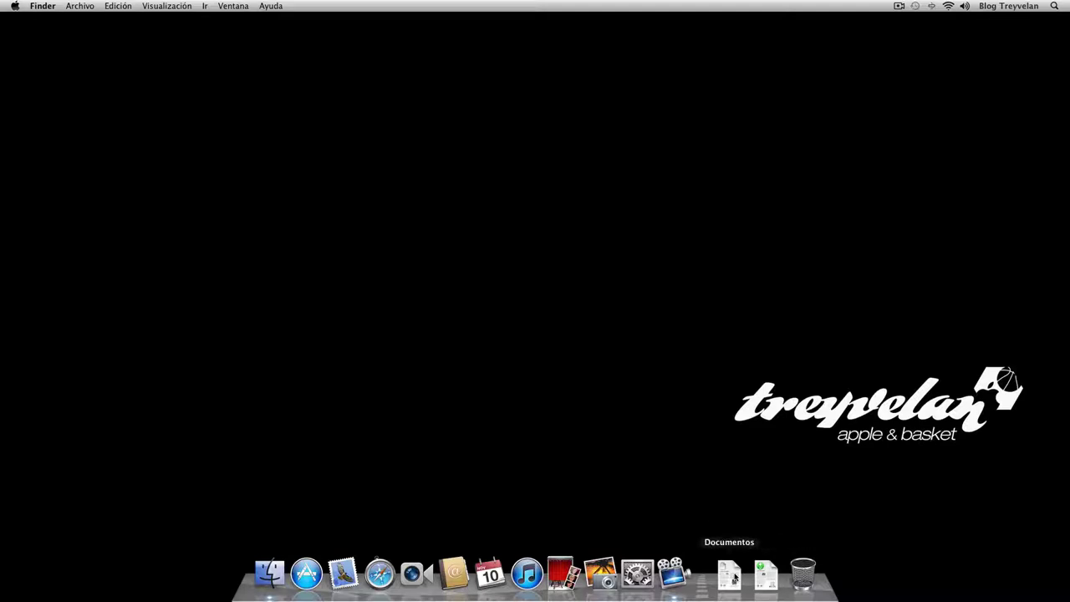
Toggle the Documentos and Descargas stacks open and closed, ending with Documentos fanned open.
left_click(734, 577)
left_click(734, 577)
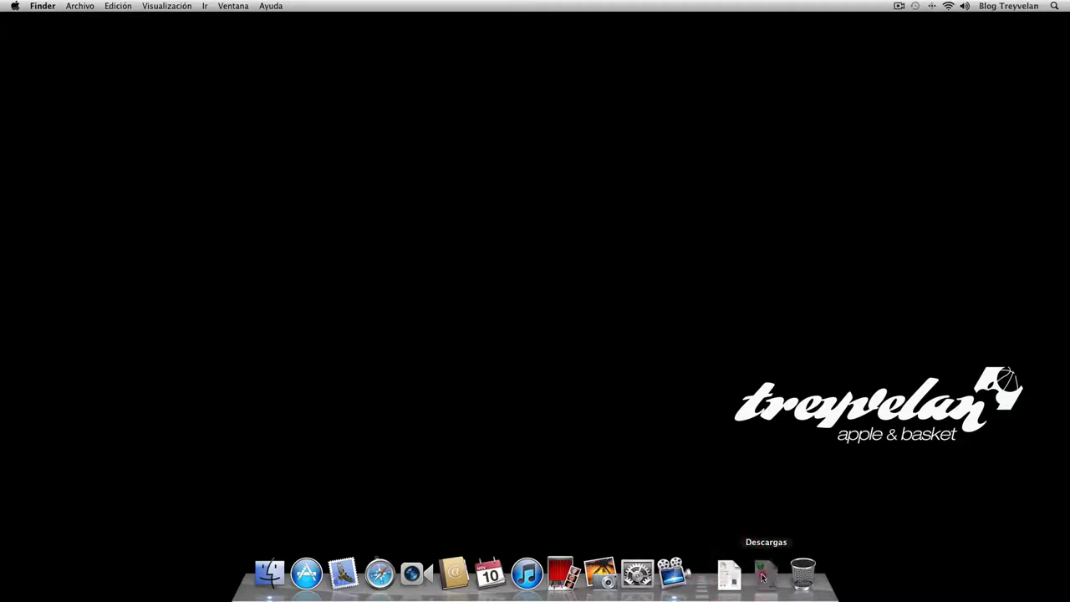
left_click(764, 577)
left_click(764, 577)
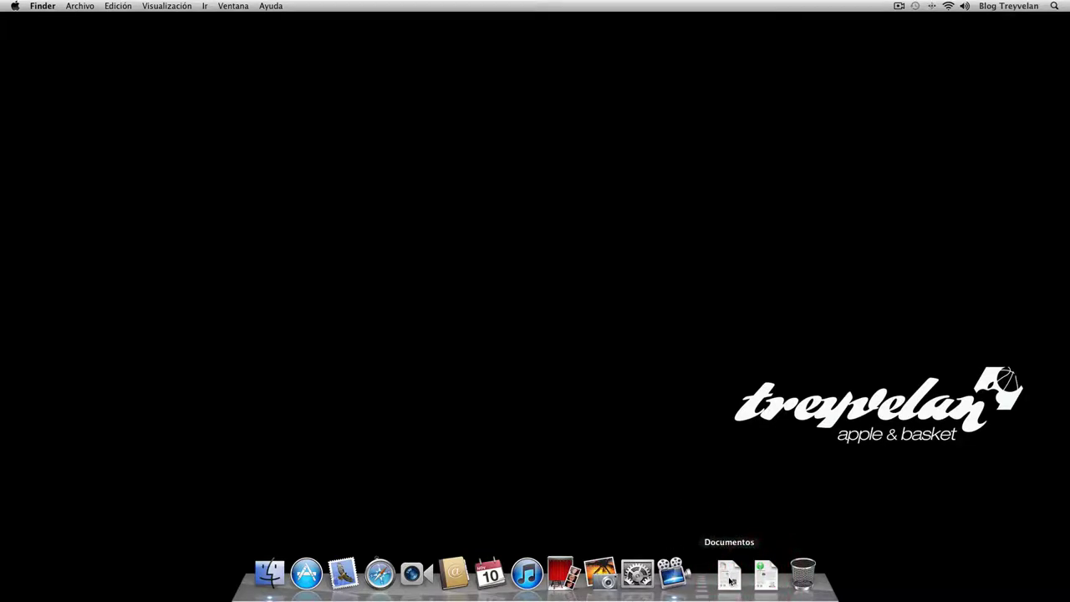
left_click(730, 580)
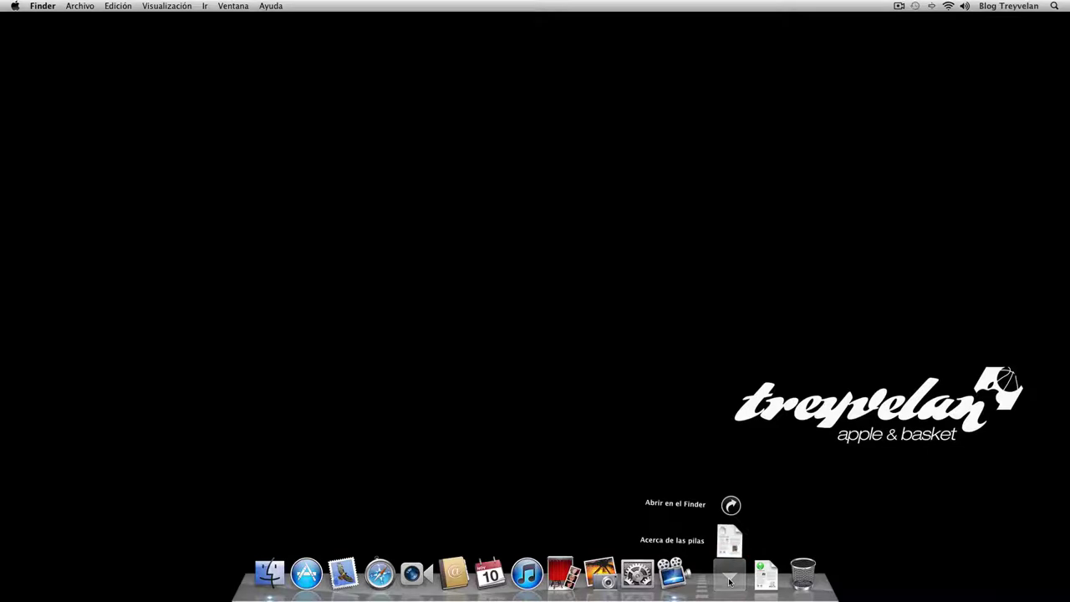
left_click(729, 579)
left_click(732, 584)
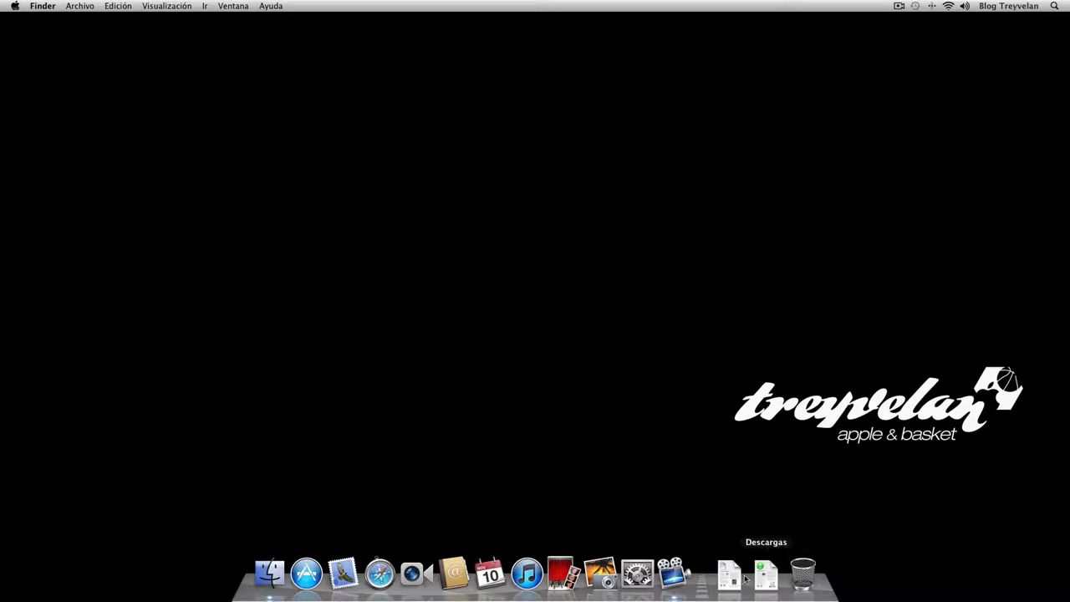
left_click(727, 579)
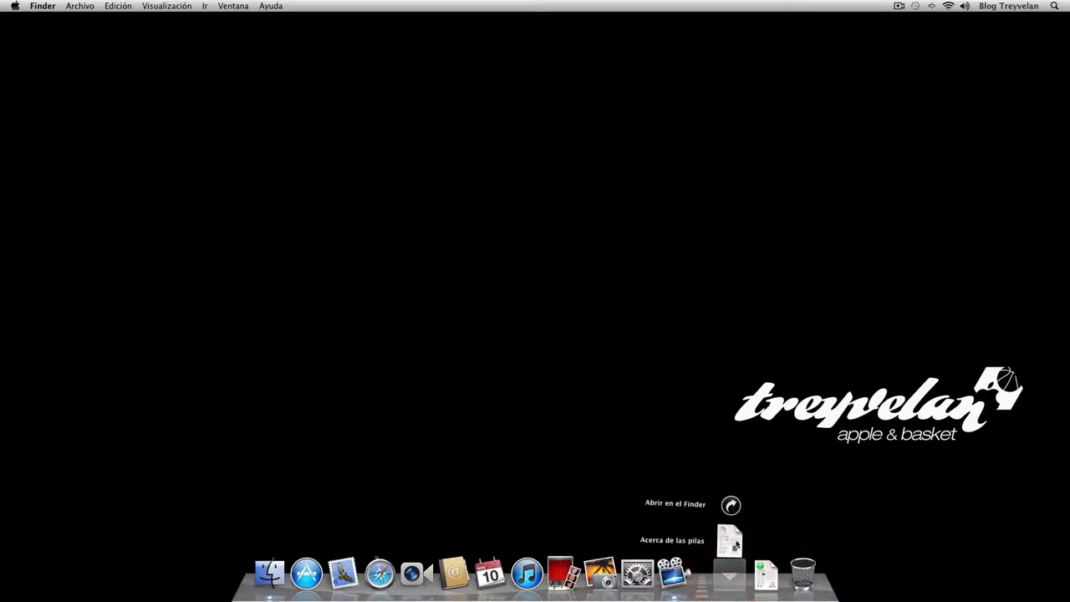
left_click(731, 579)
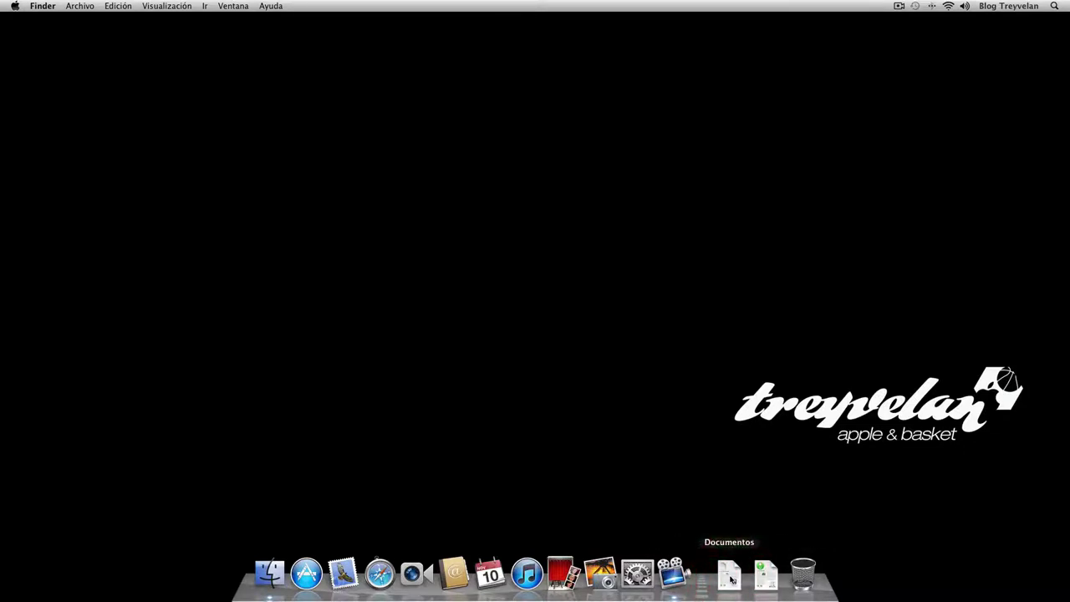
left_click(729, 578)
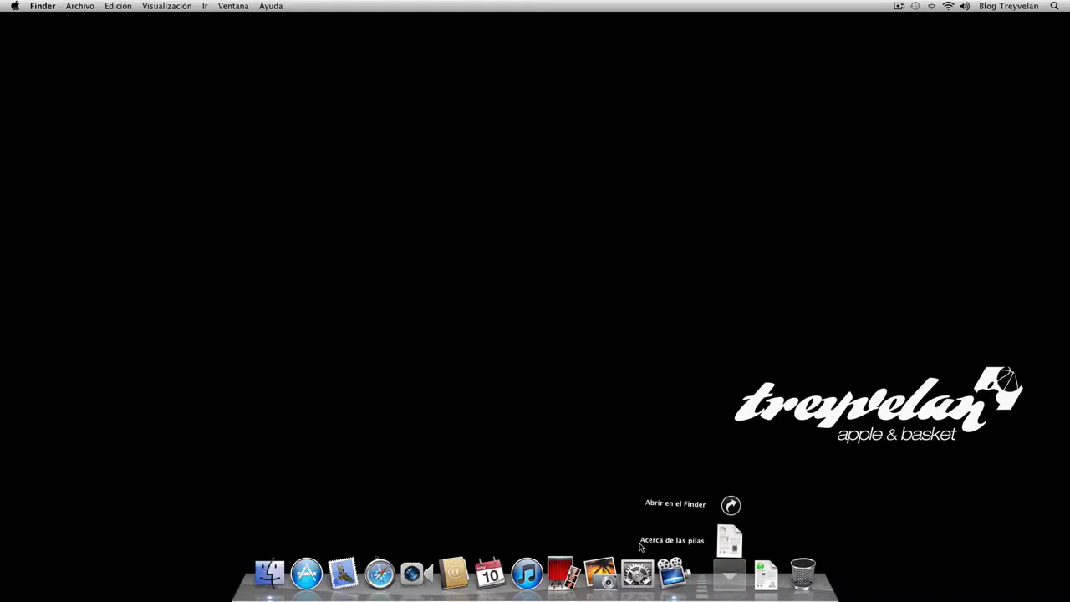
left_click(739, 579)
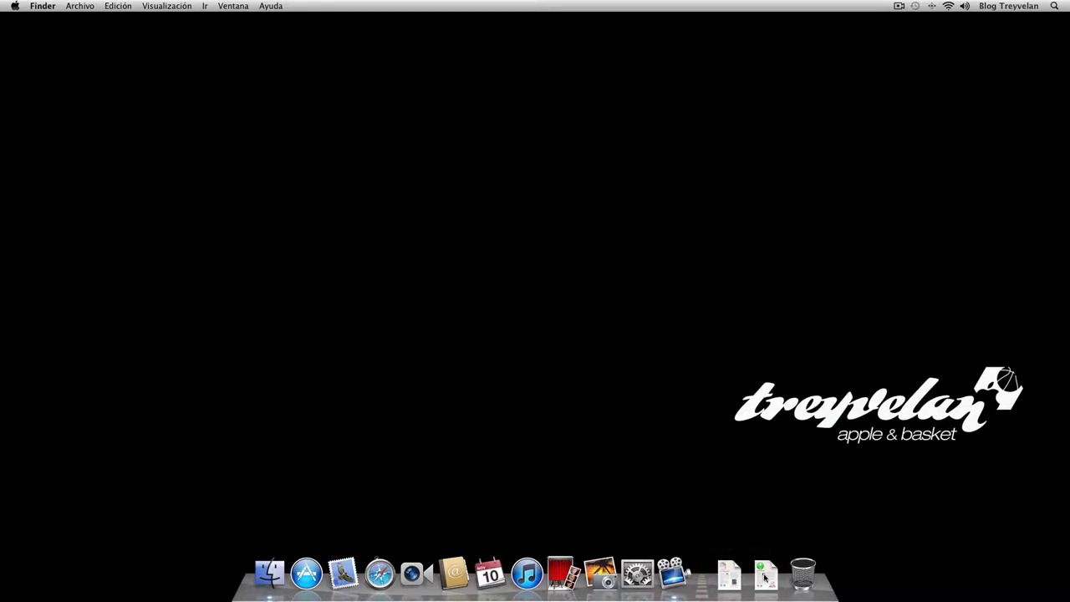
left_click(736, 580)
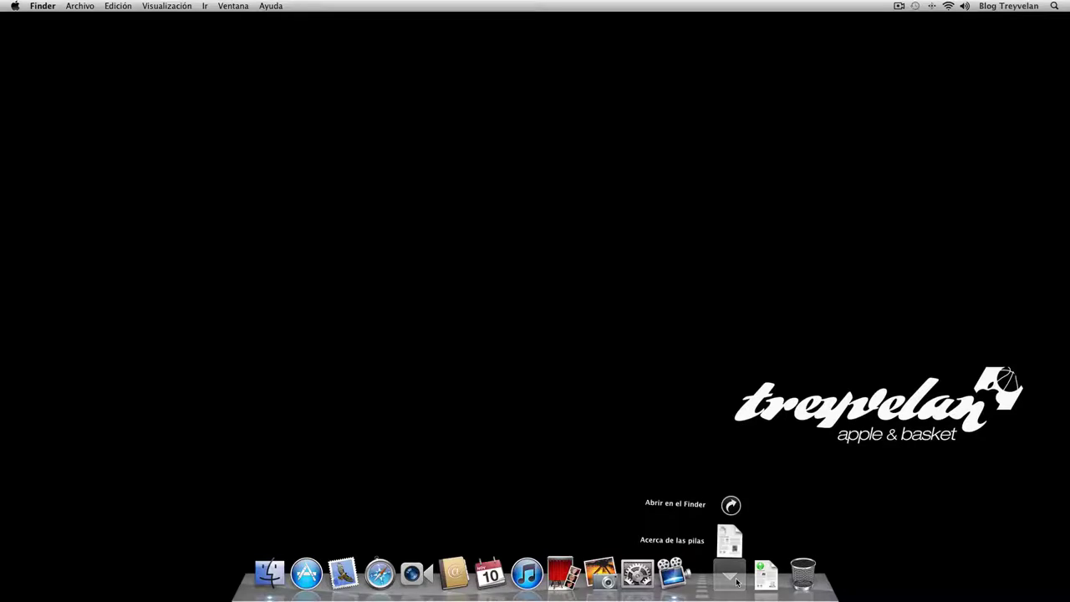
Read Acerca de las pilas in Vista Previa, close it, and open Documentos in Finder.
left_click(728, 542)
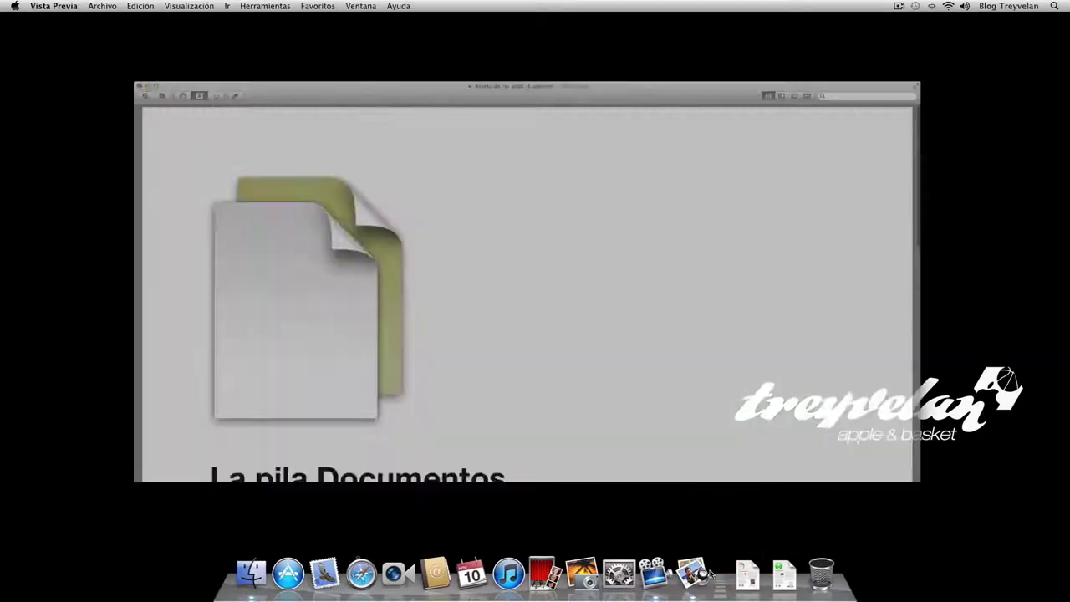
scroll(490, 478, "down", 15)
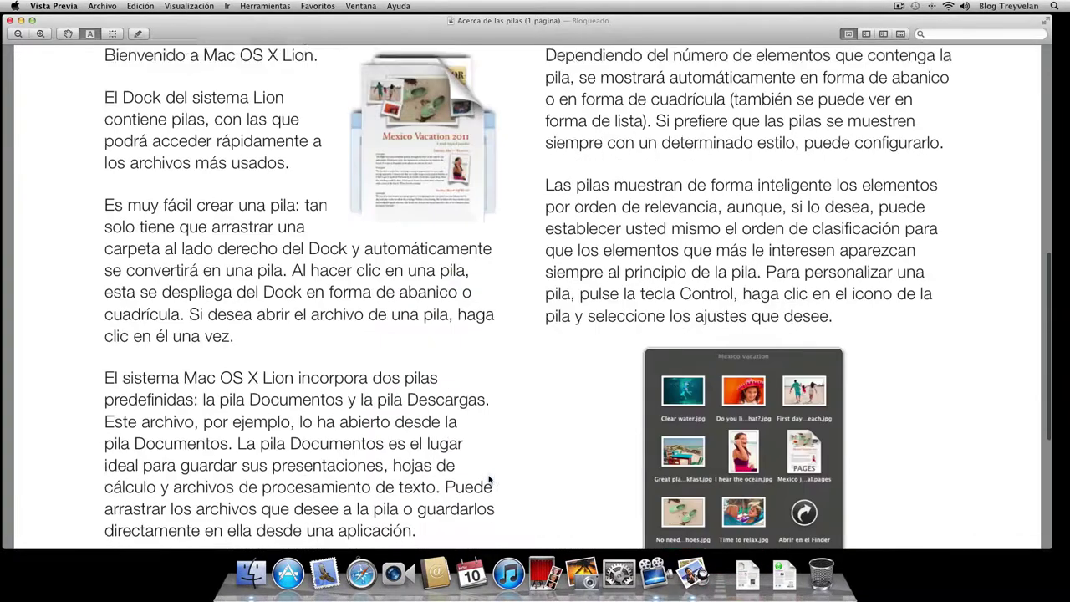
scroll(490, 476, "down", 4)
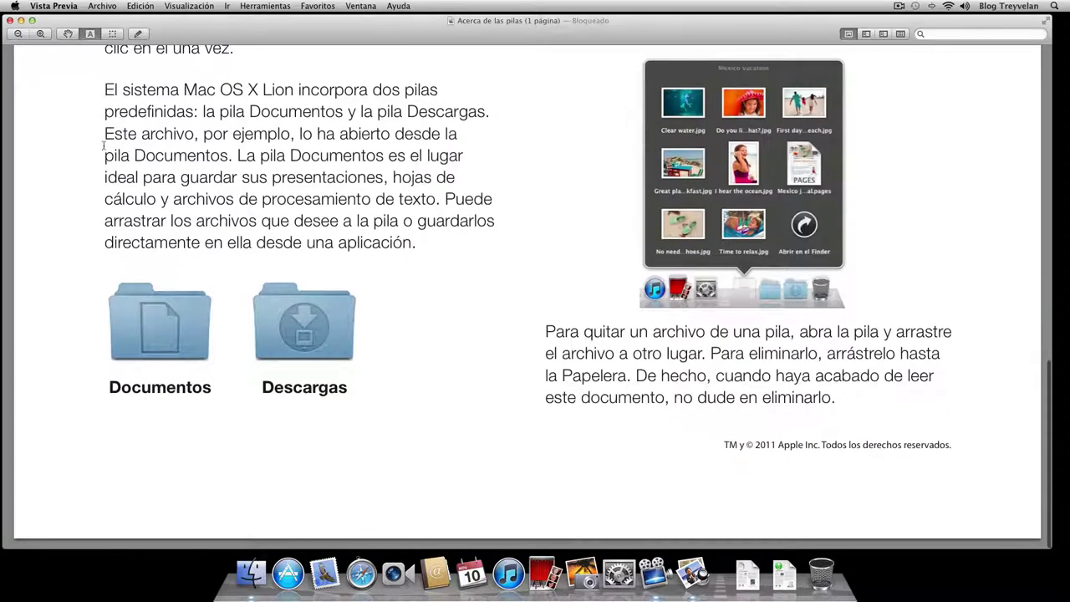
left_click(10, 20)
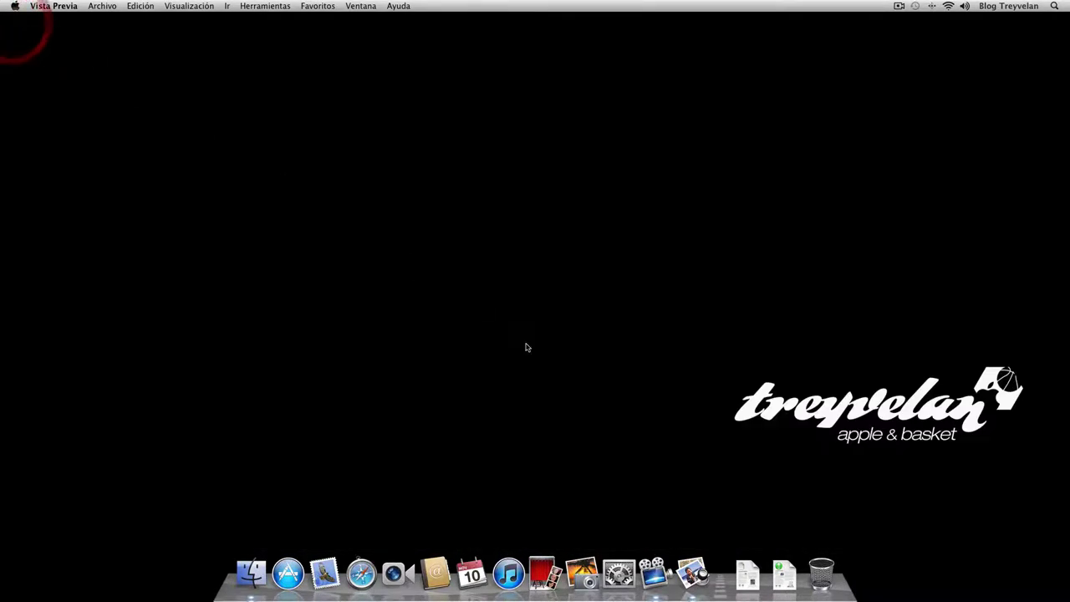
left_click(747, 576)
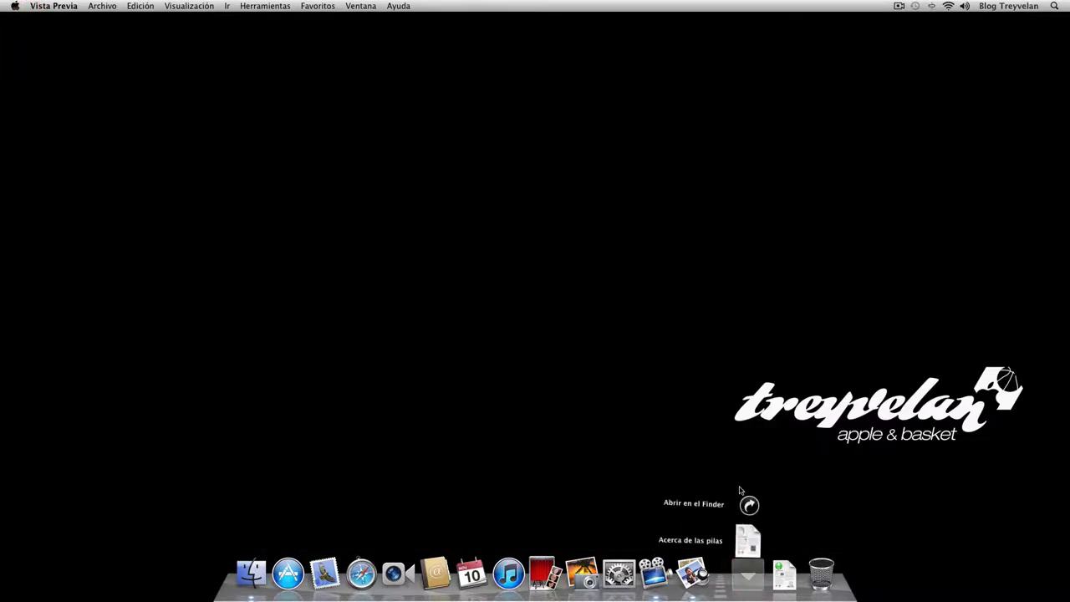
left_click(749, 505)
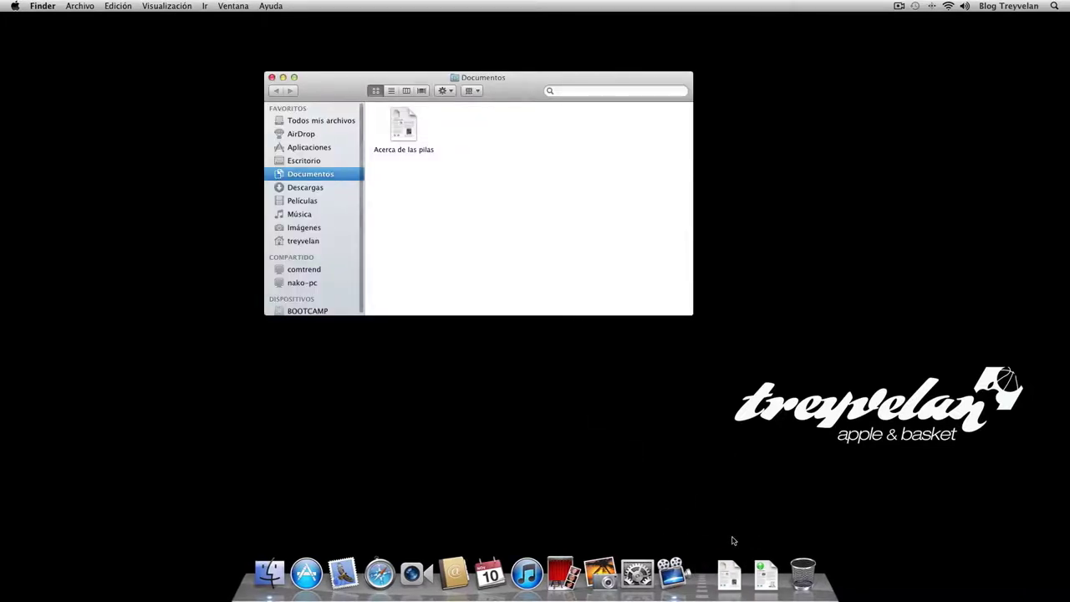
Create untitled folders up to carpeta sin título 16 with Shift+Cmd+N, then close the Documentos window.
left_click(729, 575)
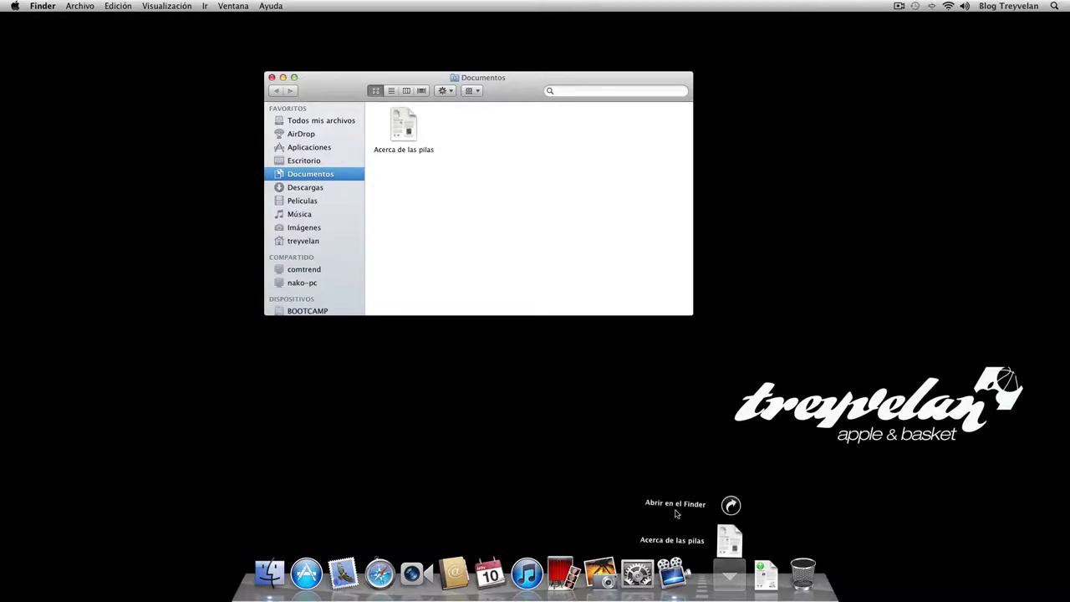
left_click(510, 251)
left_click(511, 250)
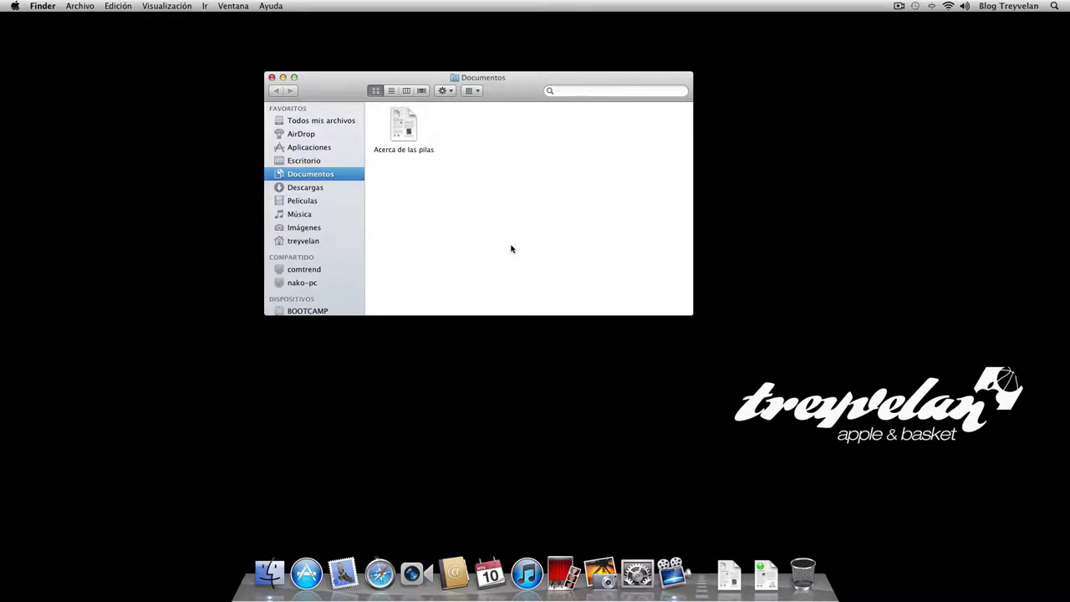
key("shift+super+n")
key("shift+super+n")
key("shift+super+n")
key("shift+super+n")
key("shift+super+n")
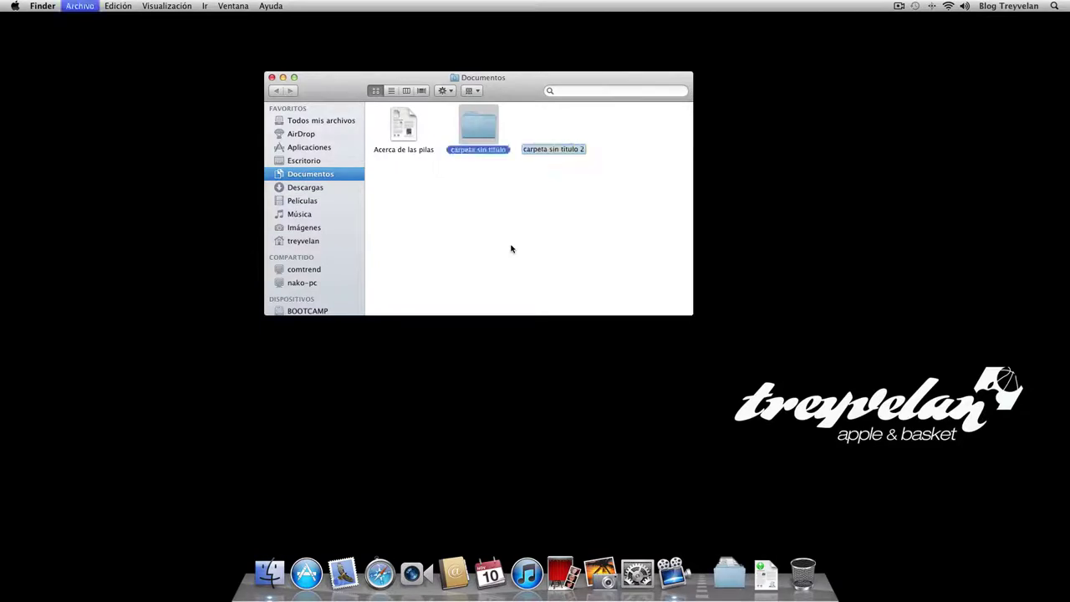
key("shift+super+n")
key("shift+super+n")
key("shift+super+n")
key("shift+super+n")
key("shift+super+n")
key("shift+super+n")
key("shift+super+n")
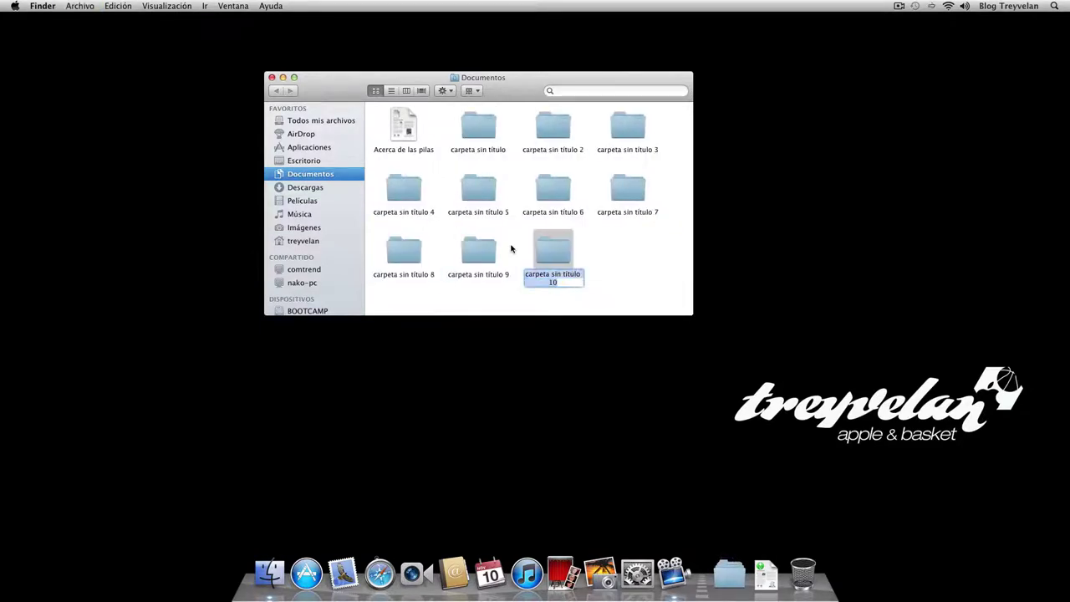
key("shift+super+n")
key("shift+super+n")
key("shift+super+n")
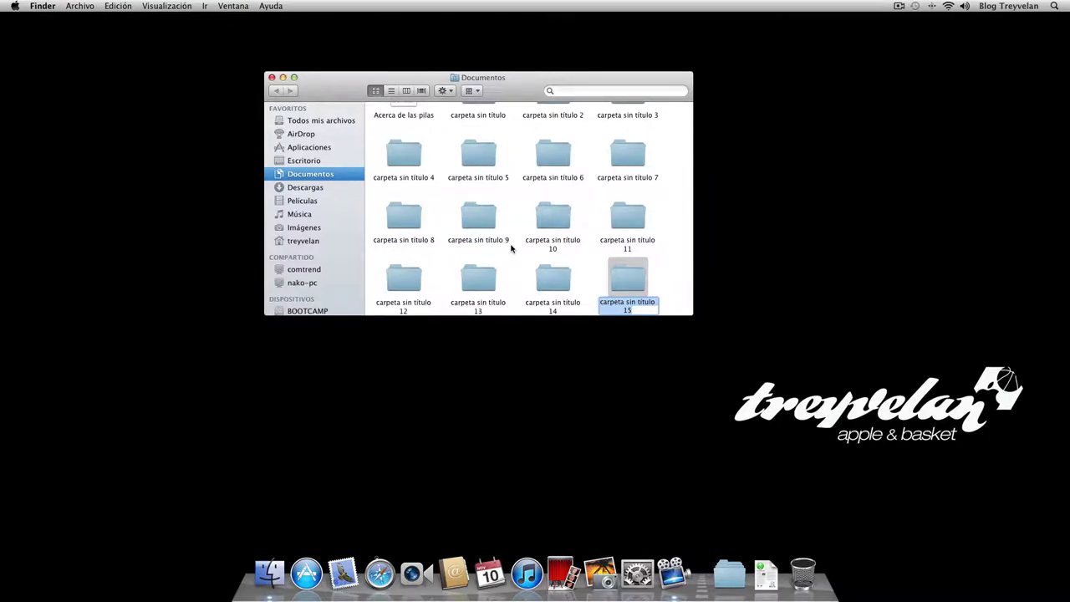
key("shift+super+n")
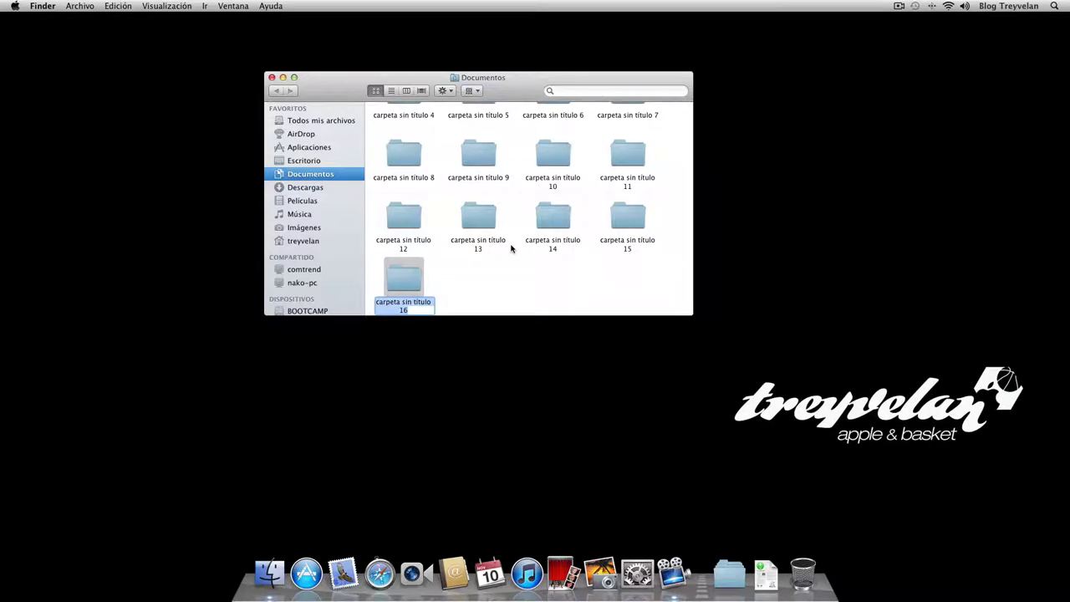
left_click(544, 287)
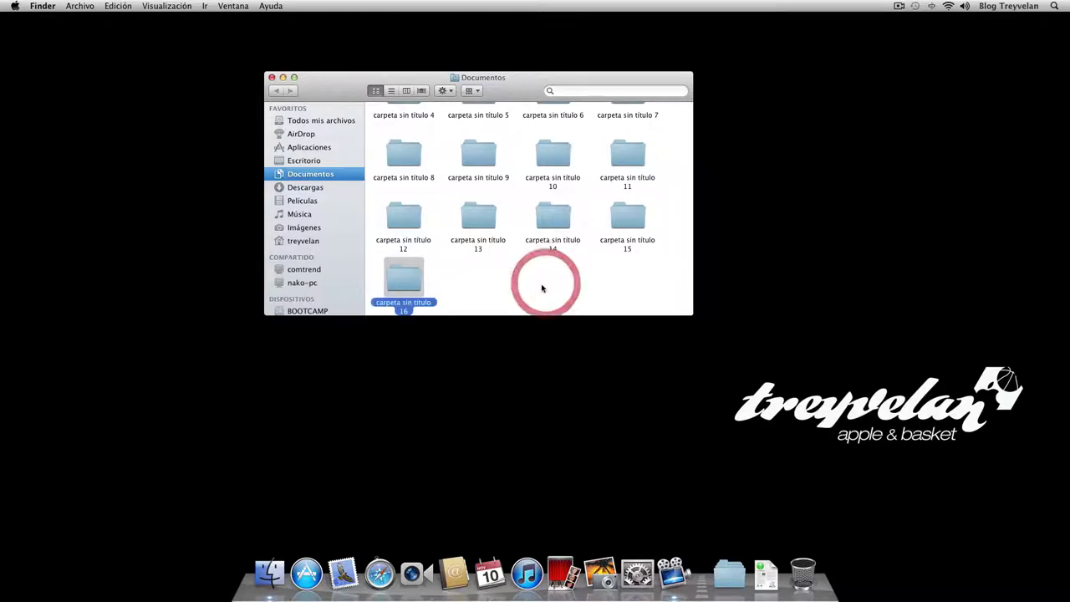
left_click(271, 76)
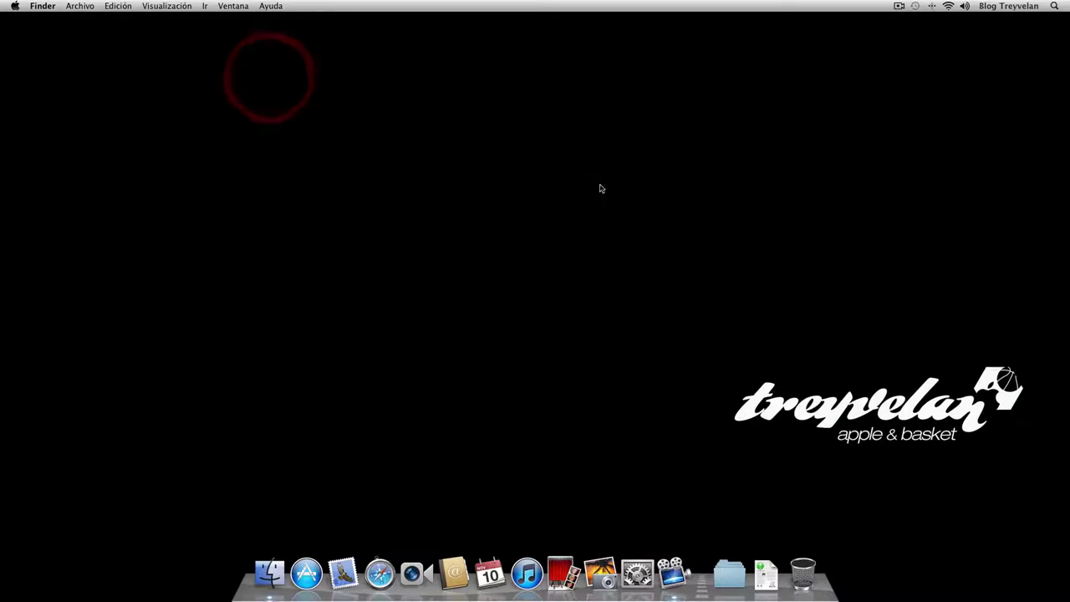
left_click(738, 576)
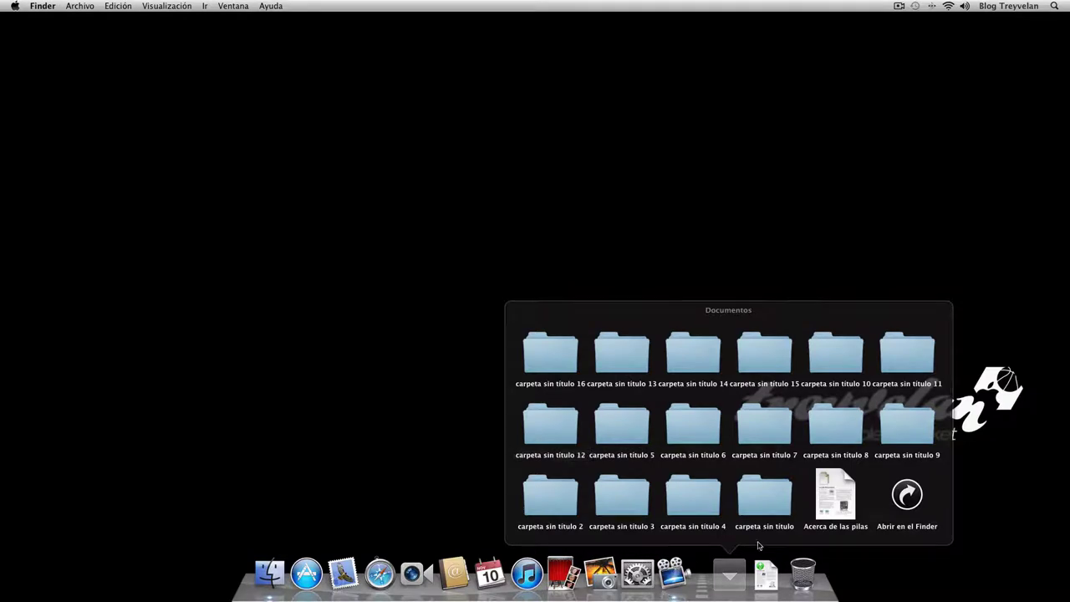
right_click(732, 578)
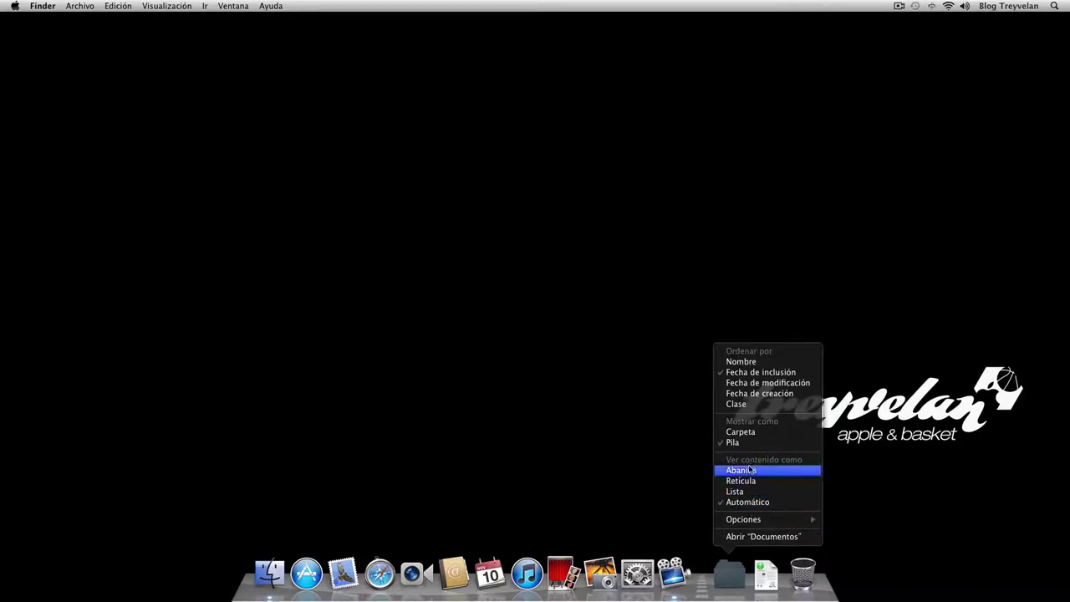
left_click(739, 586)
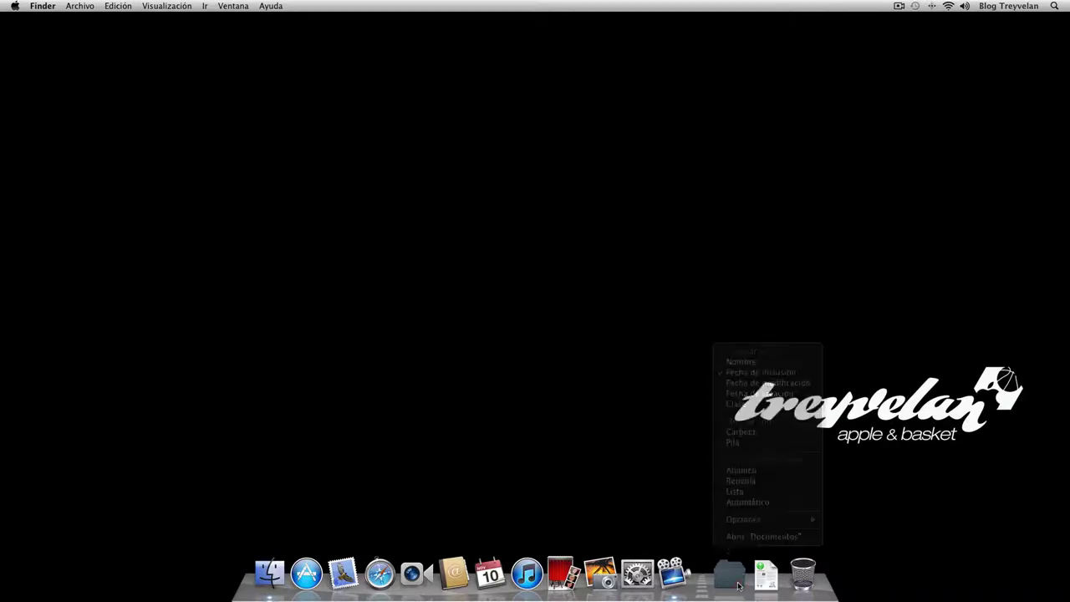
left_click(739, 586)
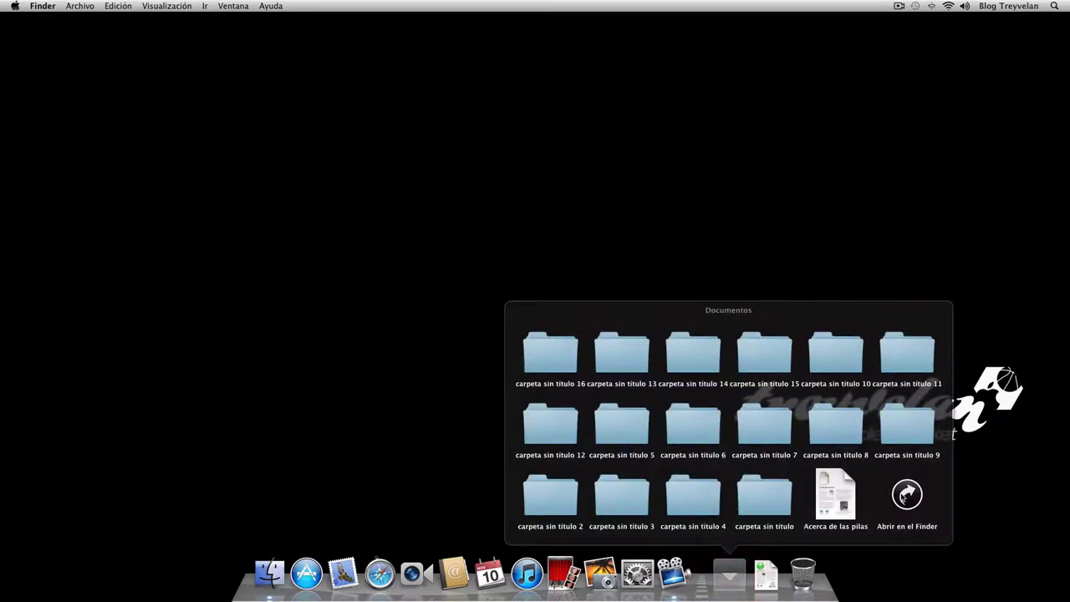
left_click(901, 497)
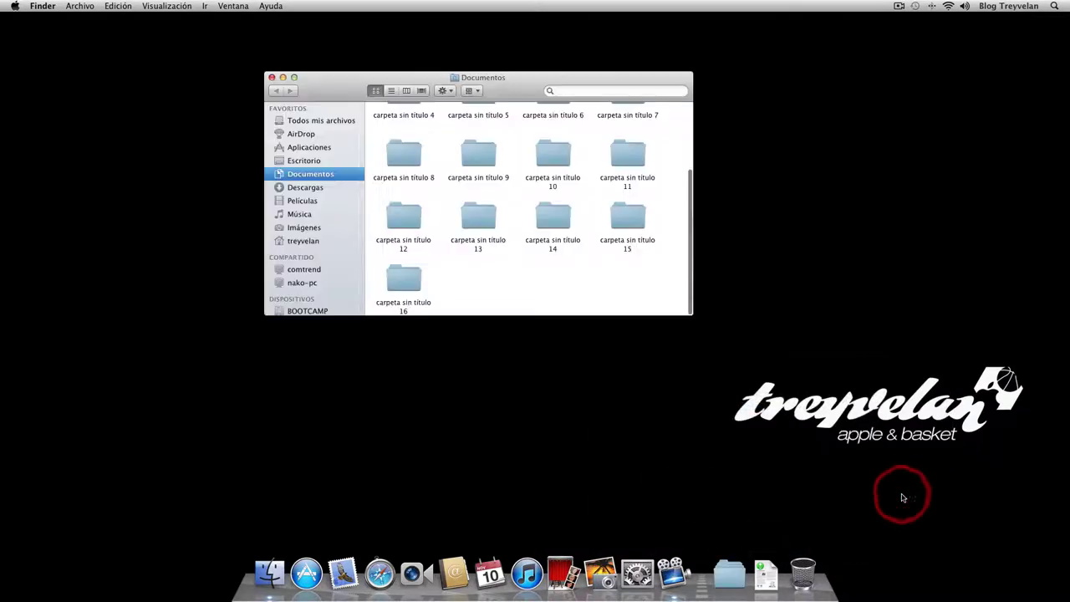
left_click(272, 77)
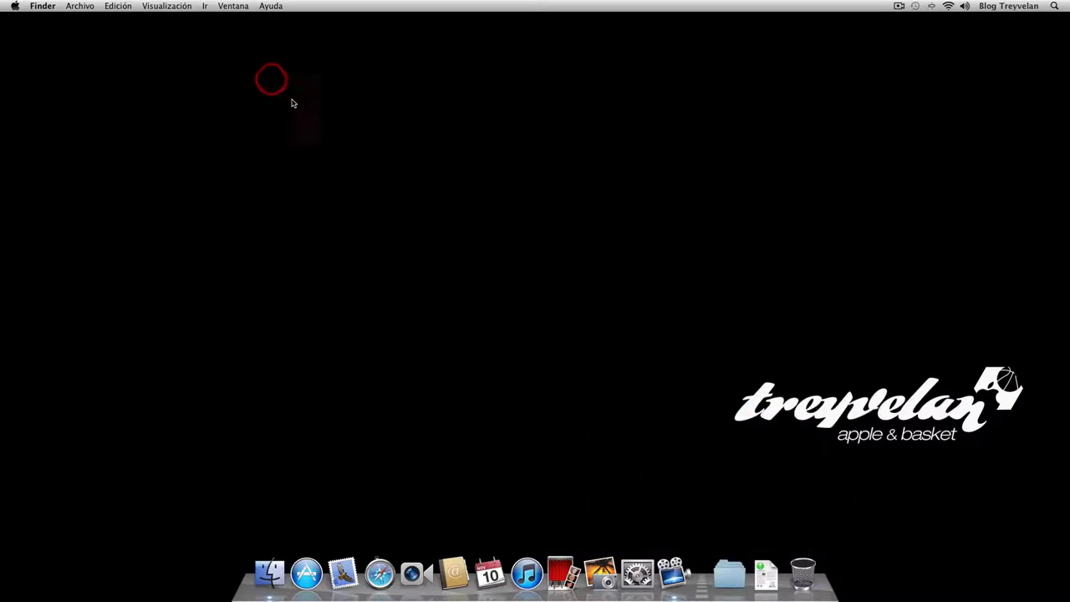
left_click(730, 577)
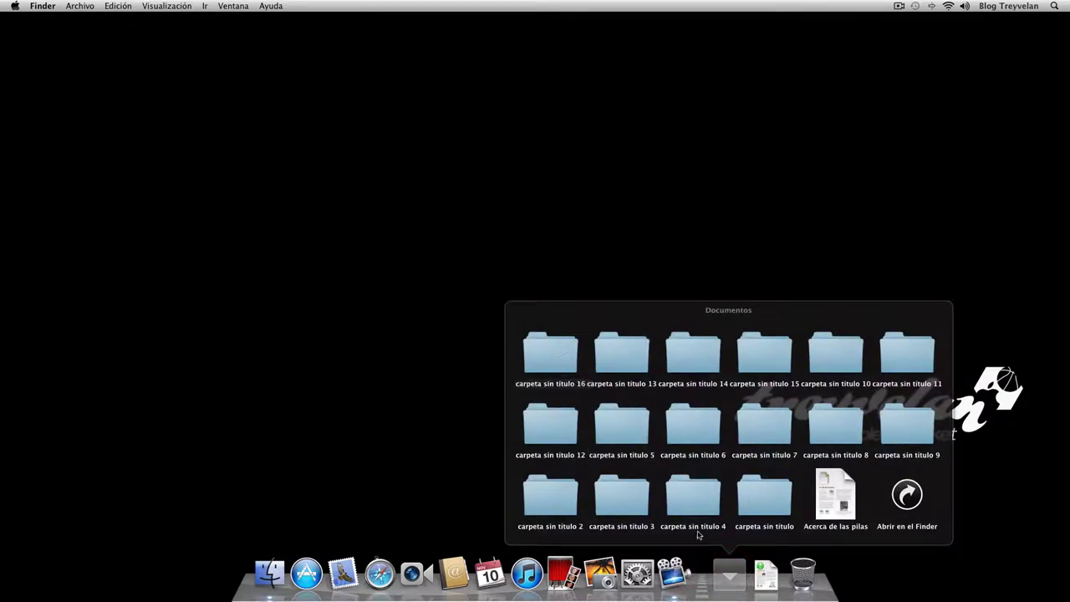
left_click(729, 575)
left_click(762, 576)
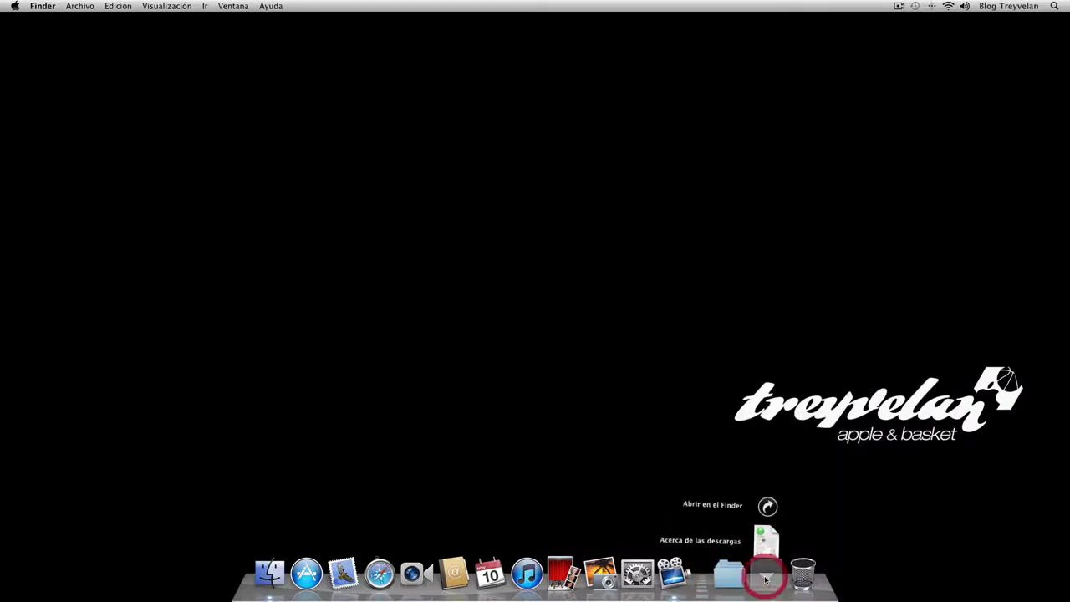
left_click(763, 576)
left_click(739, 580)
left_click(738, 580)
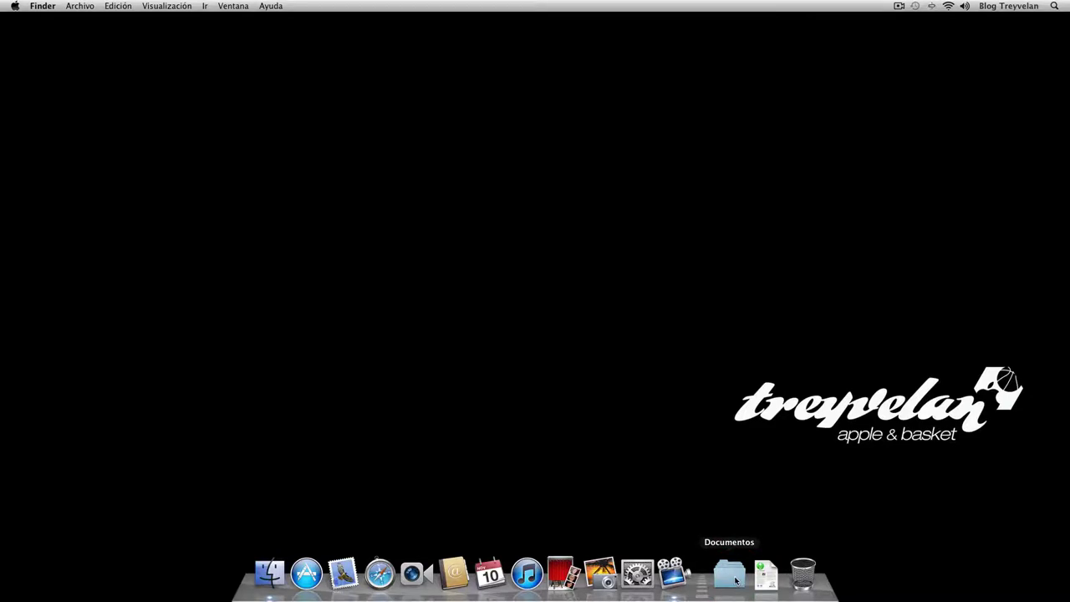
right_click(729, 577)
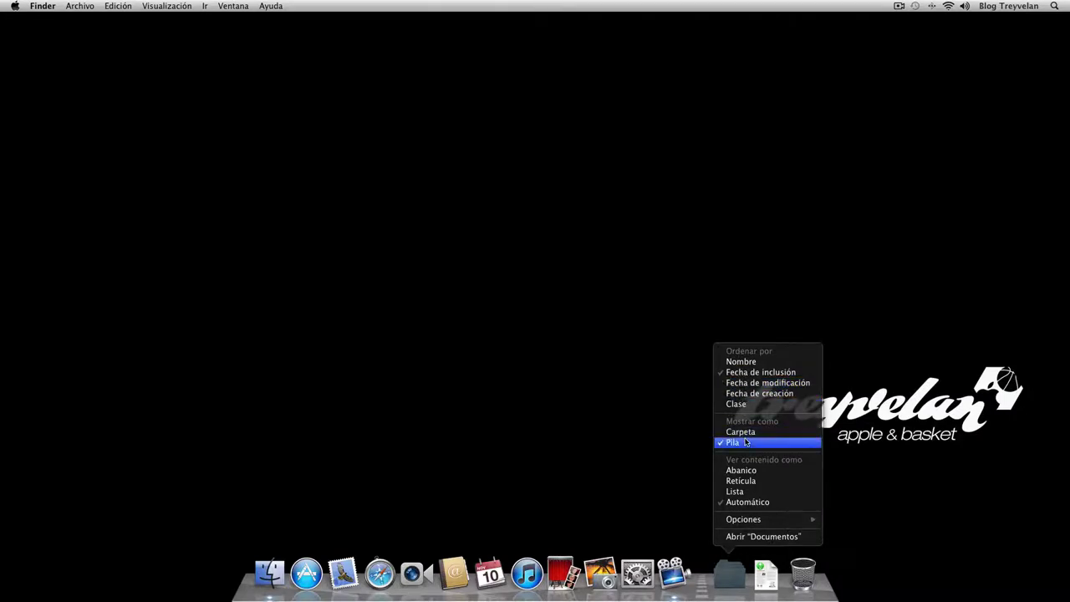
left_click(735, 572)
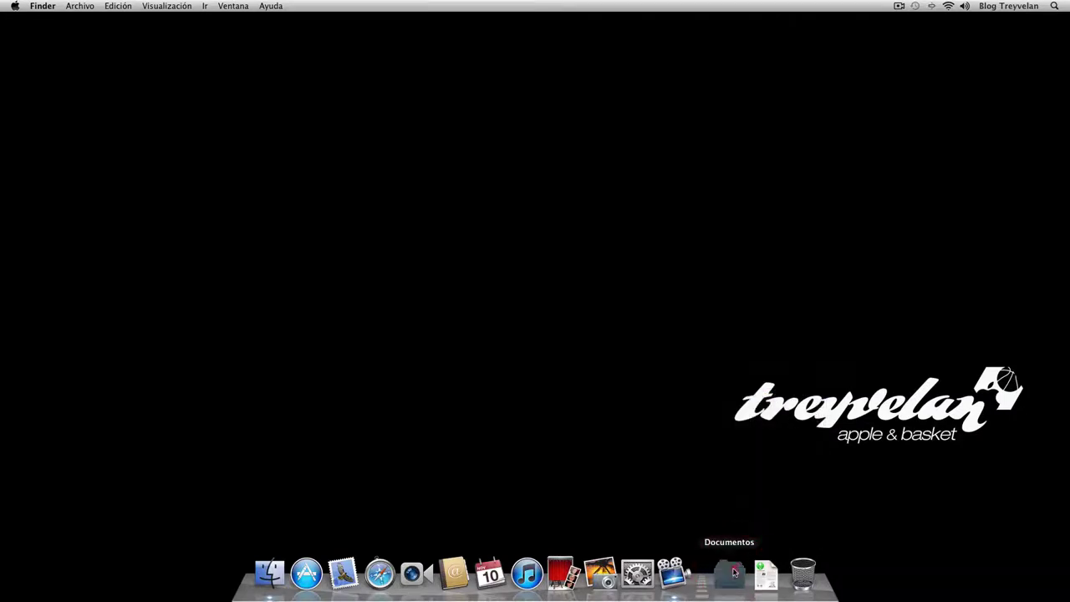
left_click(734, 572)
Bring up the Documentos stack's options and open and close its grid.
left_click(734, 572)
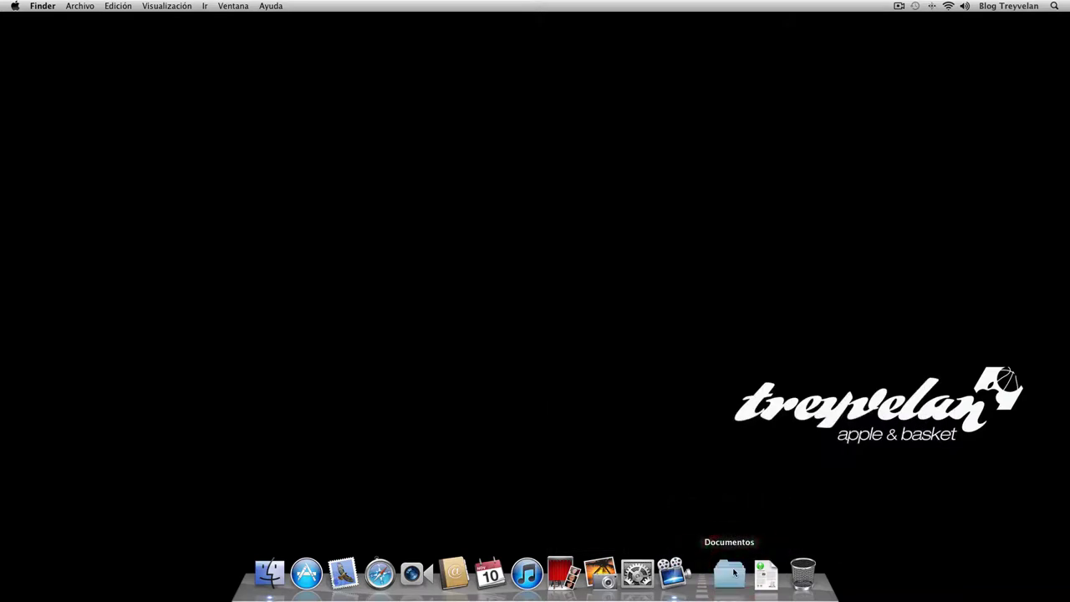
right_click(734, 572)
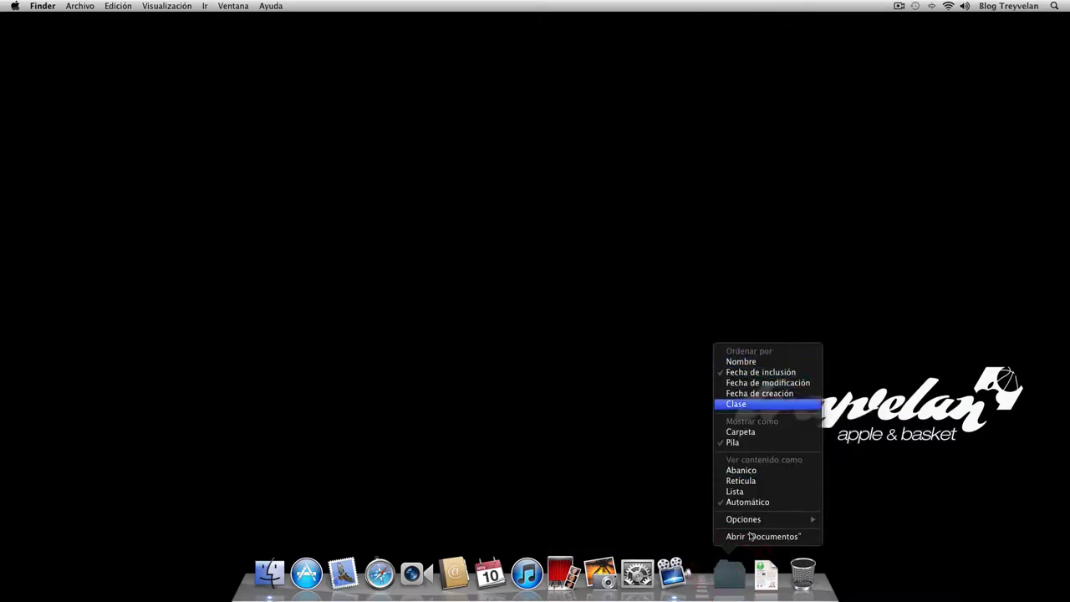
left_click(731, 586)
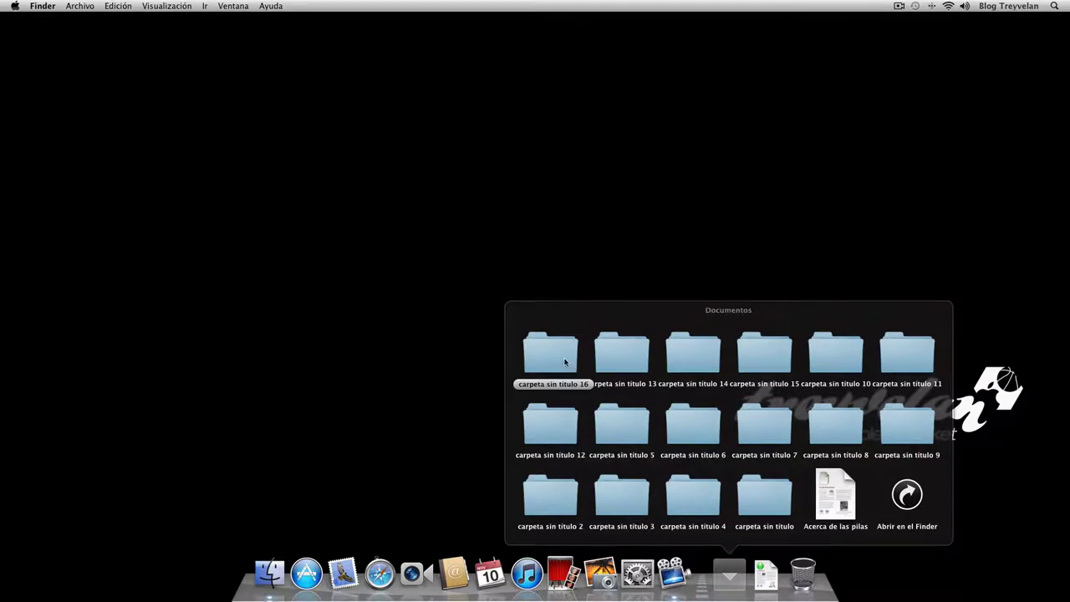
left_click(729, 575)
Sort the Documentos stack by Nombre and open it to verify the order.
right_click(730, 576)
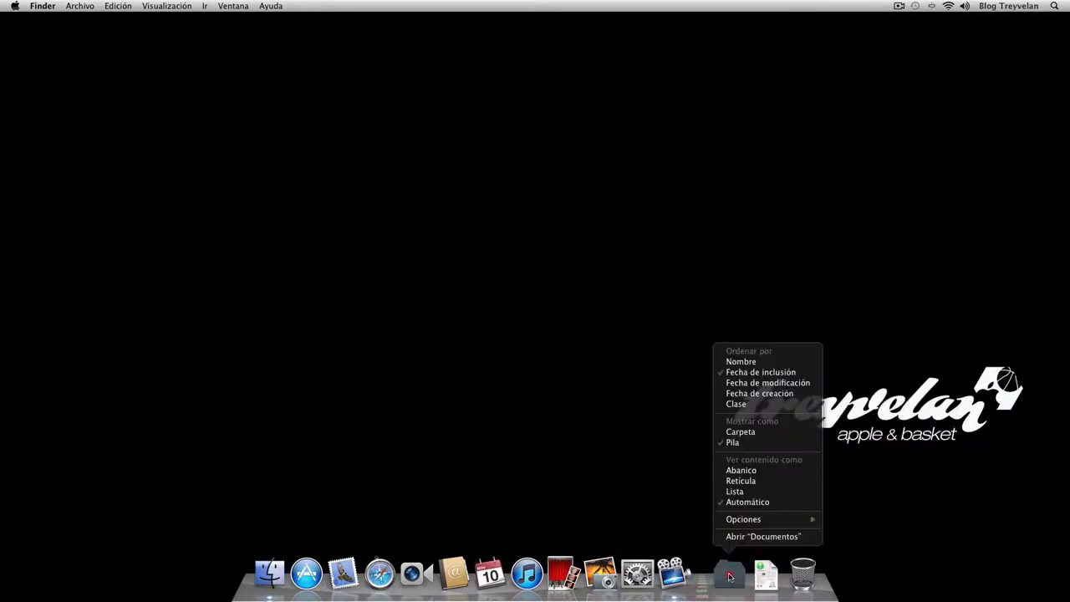
left_click(743, 361)
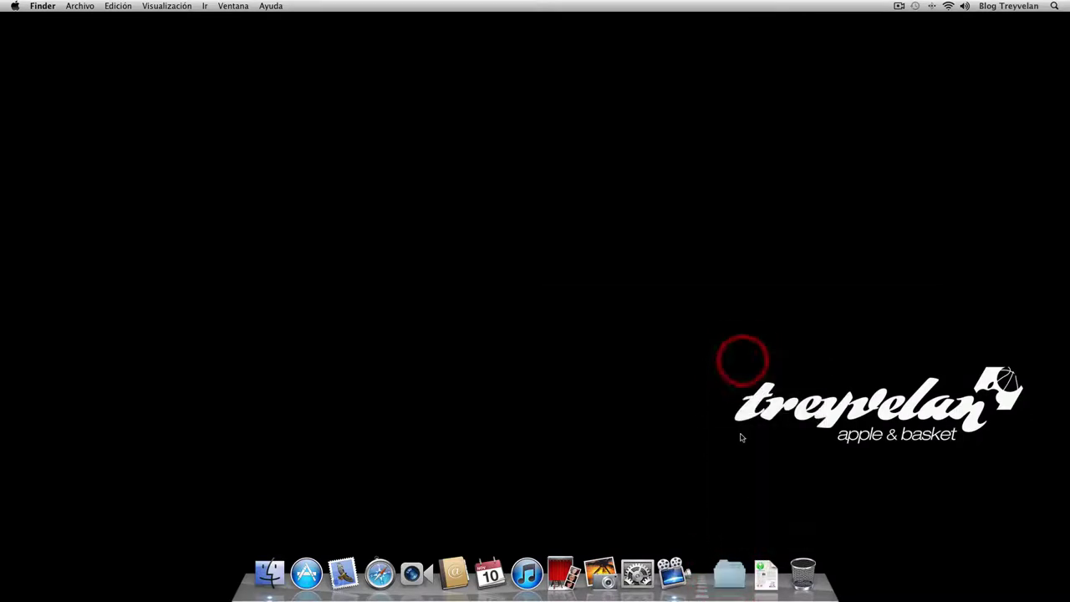
left_click(729, 575)
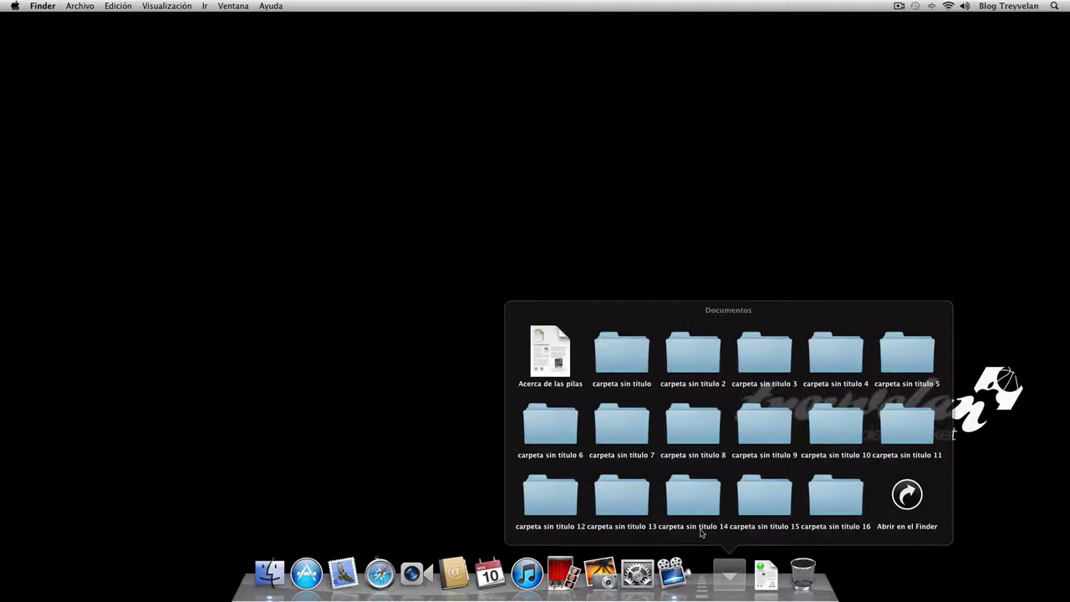
left_click(729, 575)
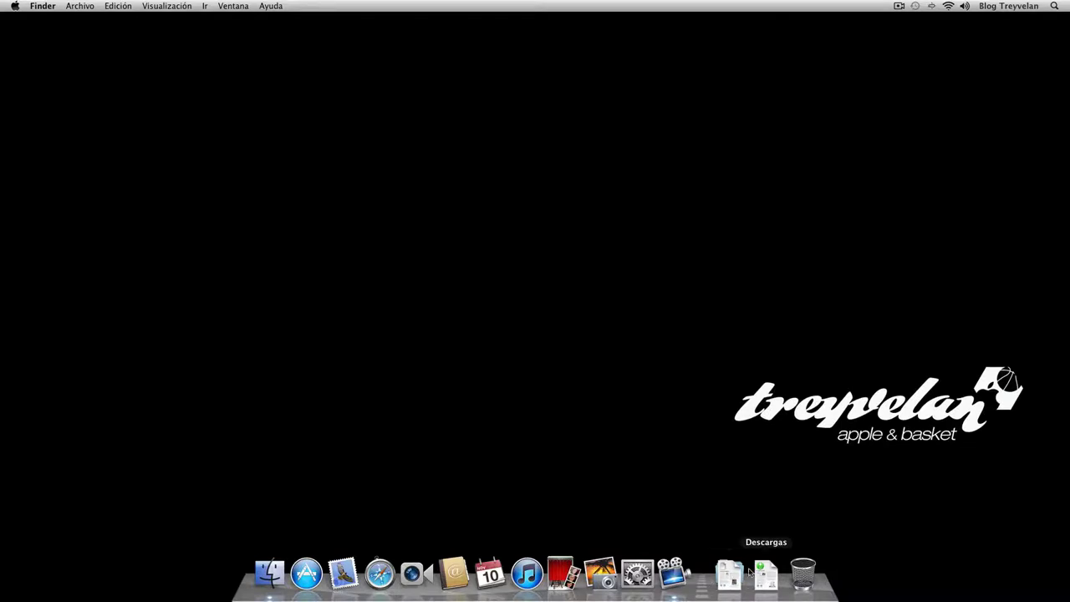
left_click(727, 574)
Set the Documentos Dock item to Mostrar como > Carpeta and check its contents.
left_click(727, 574)
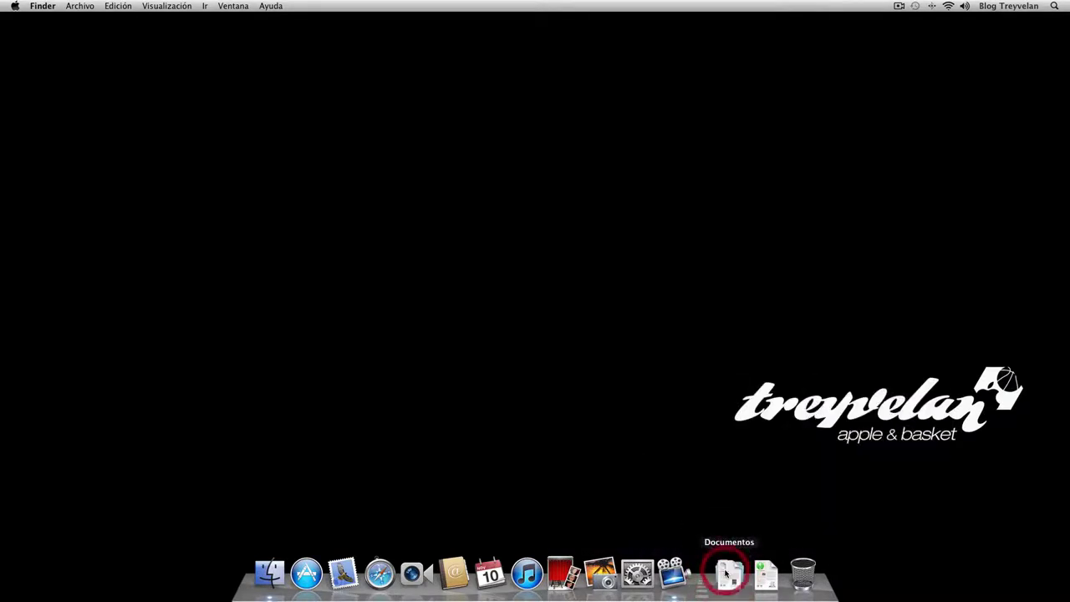
right_click(726, 573)
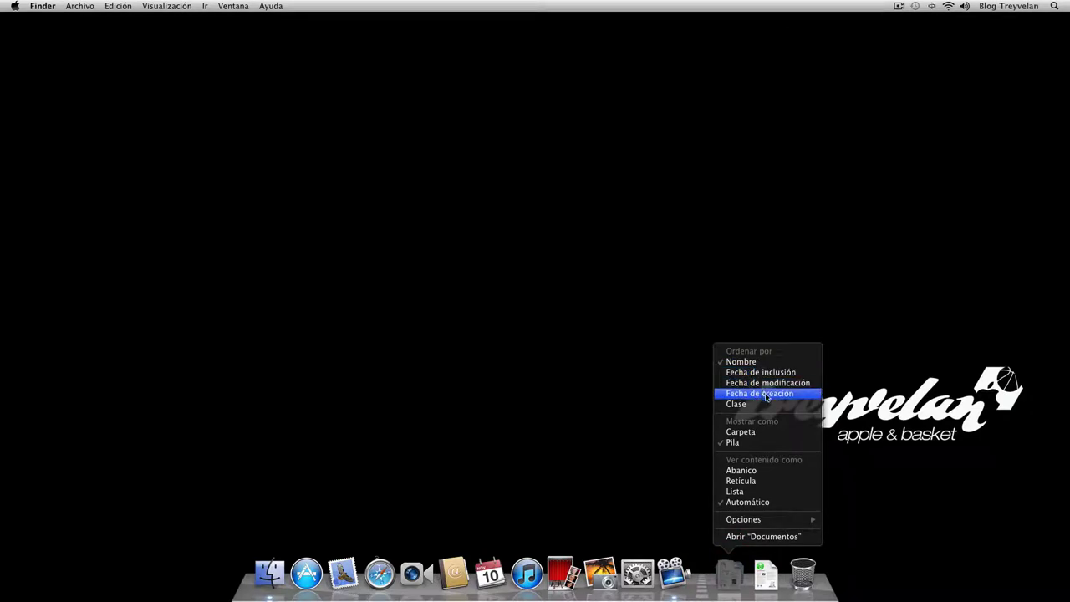
left_click(752, 432)
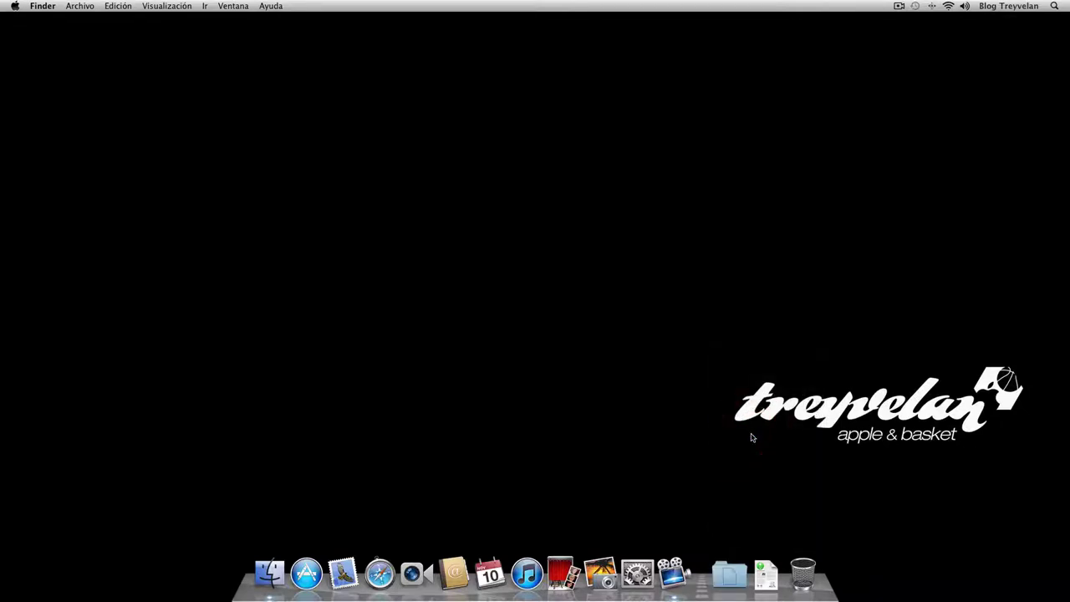
left_click(740, 581)
left_click(729, 573)
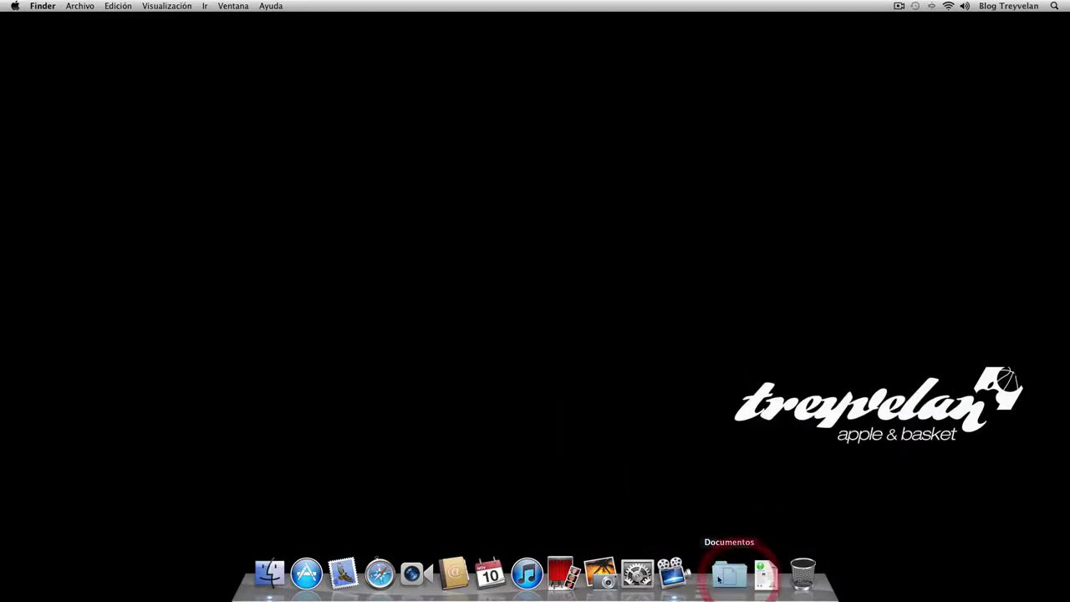
Open the home folder in a new Finder window, select Documentos, and set its Dock item to Pila.
left_click(269, 573)
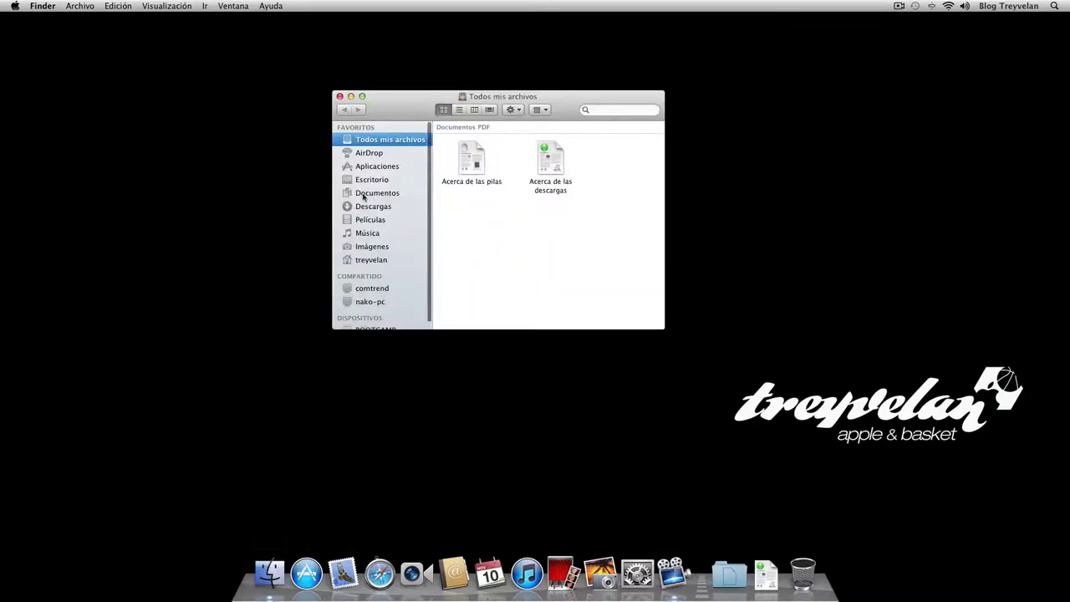
left_click(372, 260)
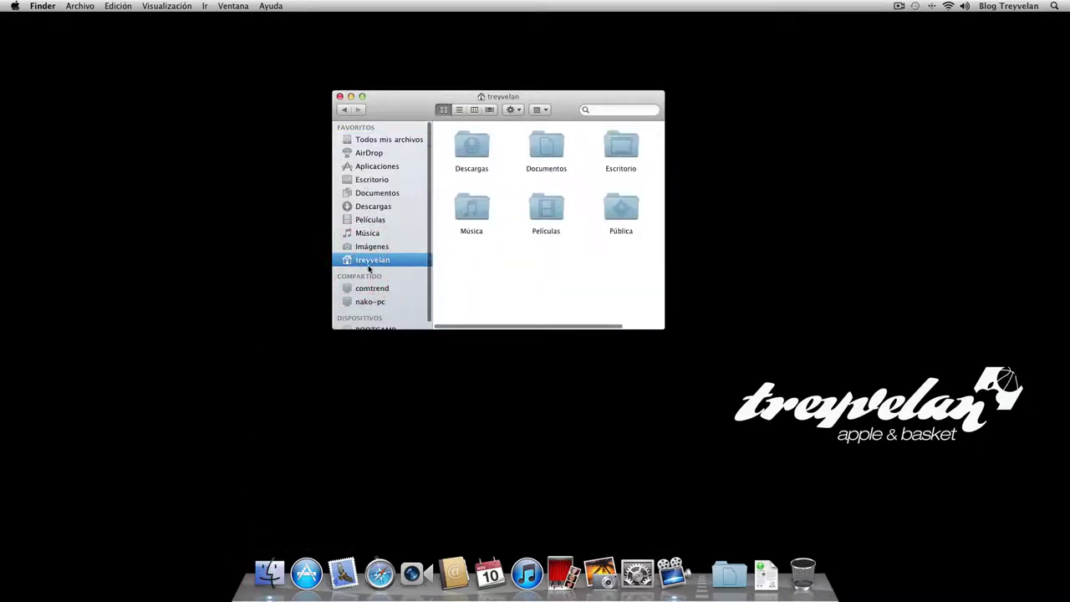
left_click(549, 148)
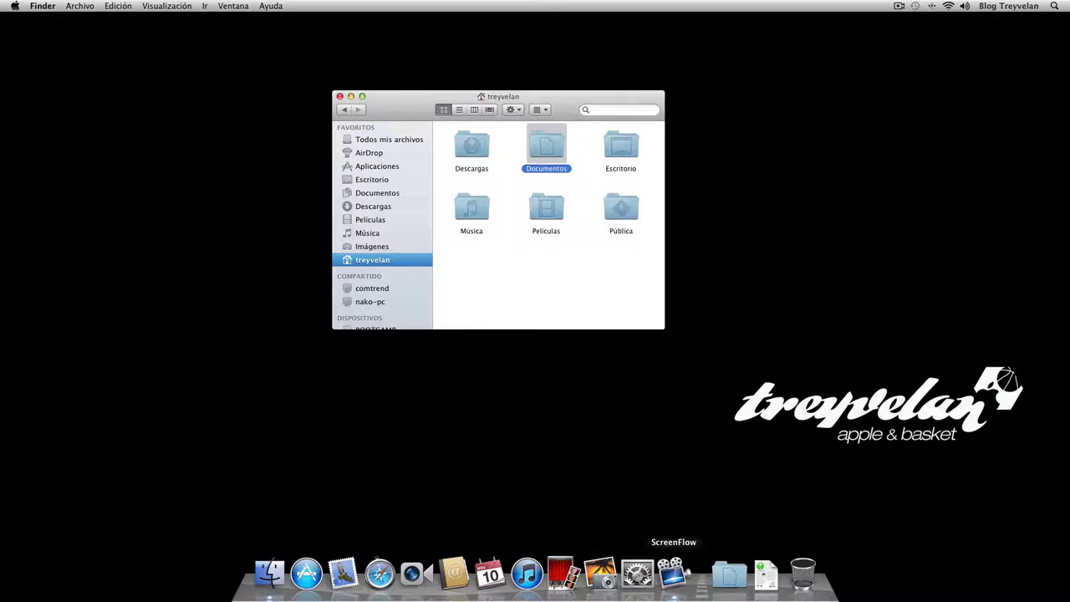
right_click(734, 575)
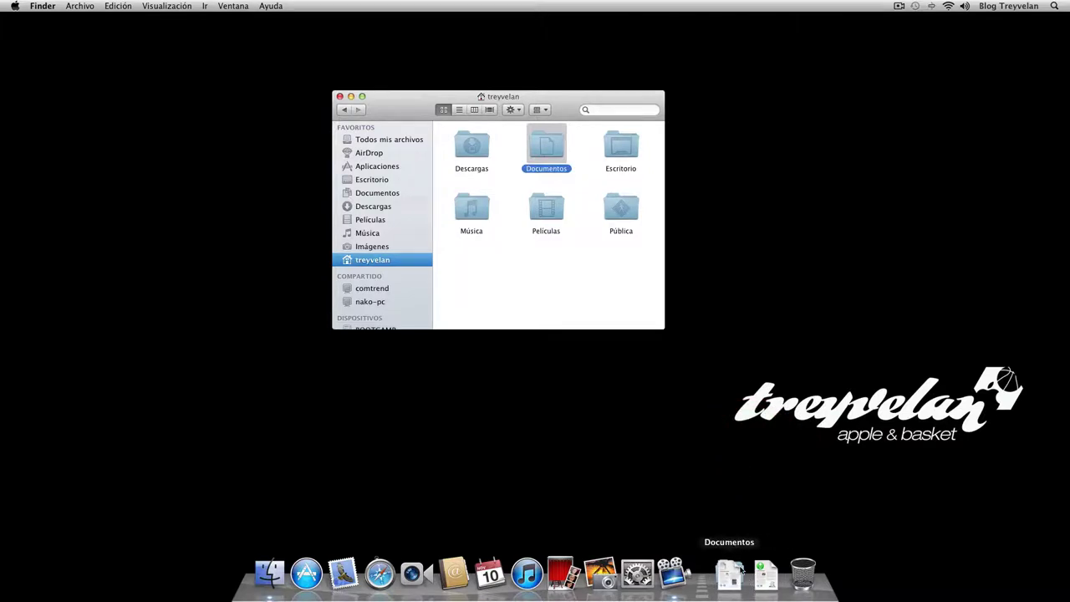
right_click(743, 577)
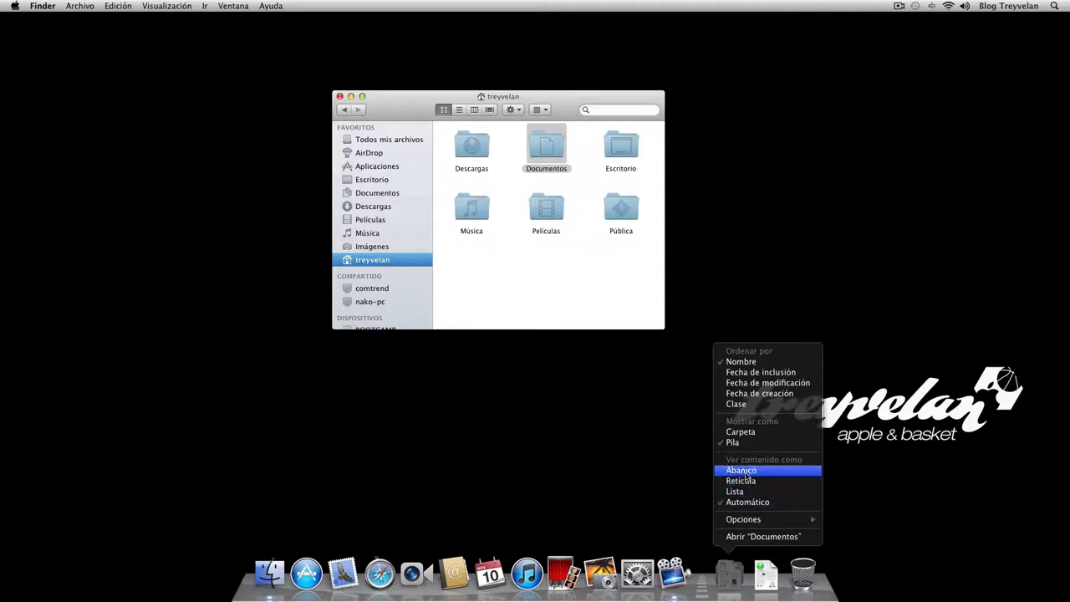
Set the Documentos stack to open as Abanico and open its remaining items in Finder.
left_click(747, 476)
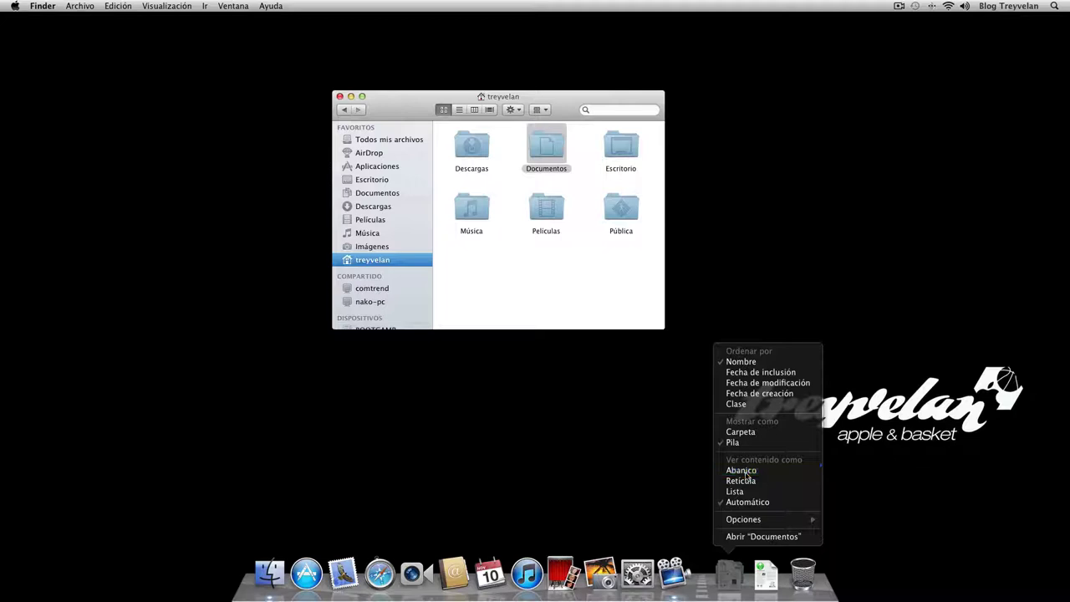
left_click(736, 576)
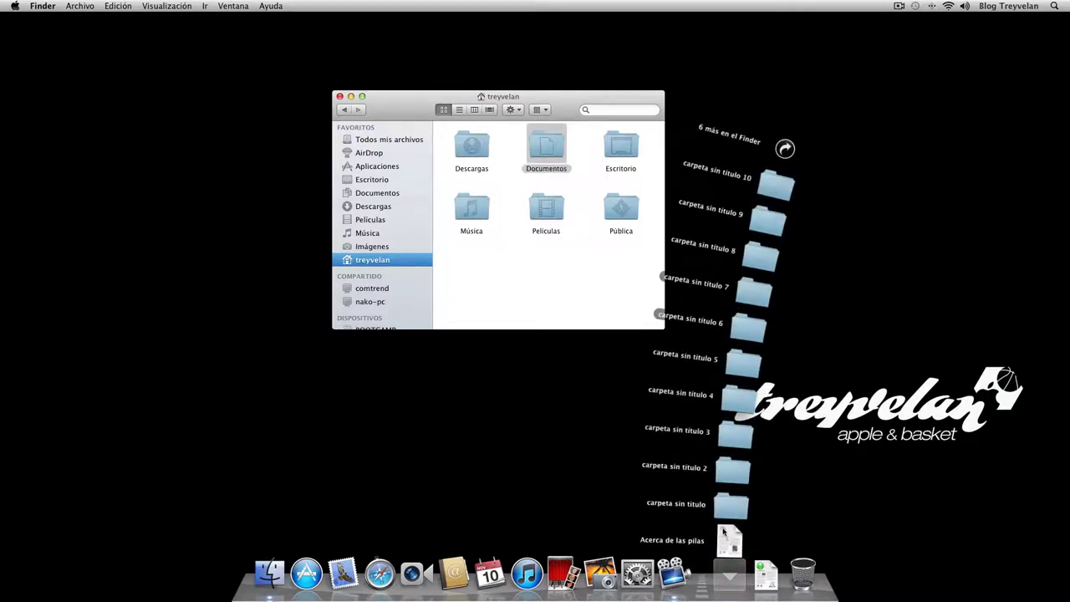
left_click(785, 149)
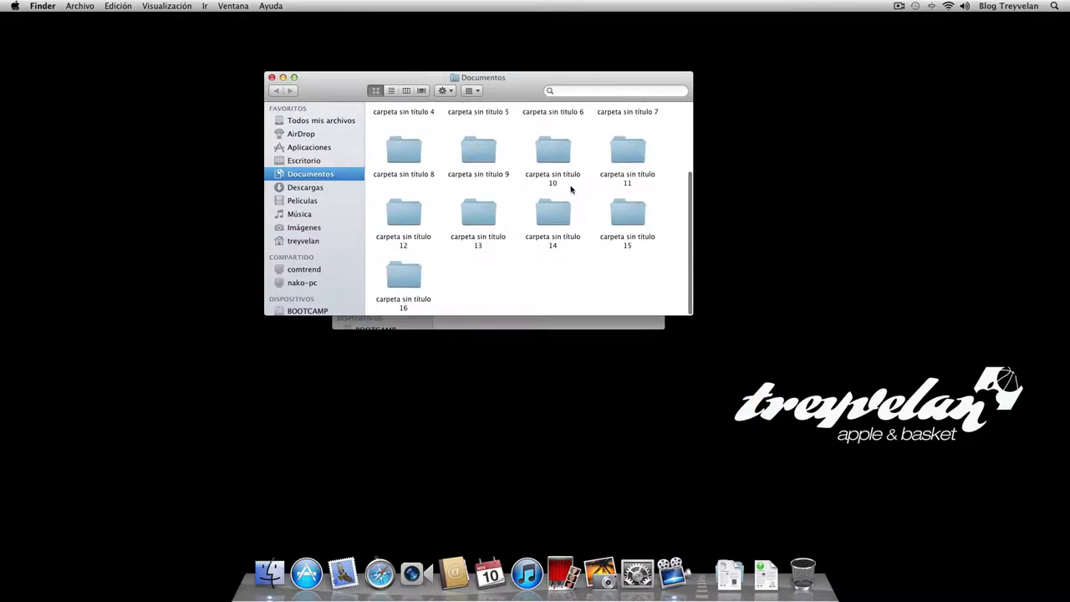
Close the Documentos window and the remaining Finder window.
scroll(573, 187, "up", 3)
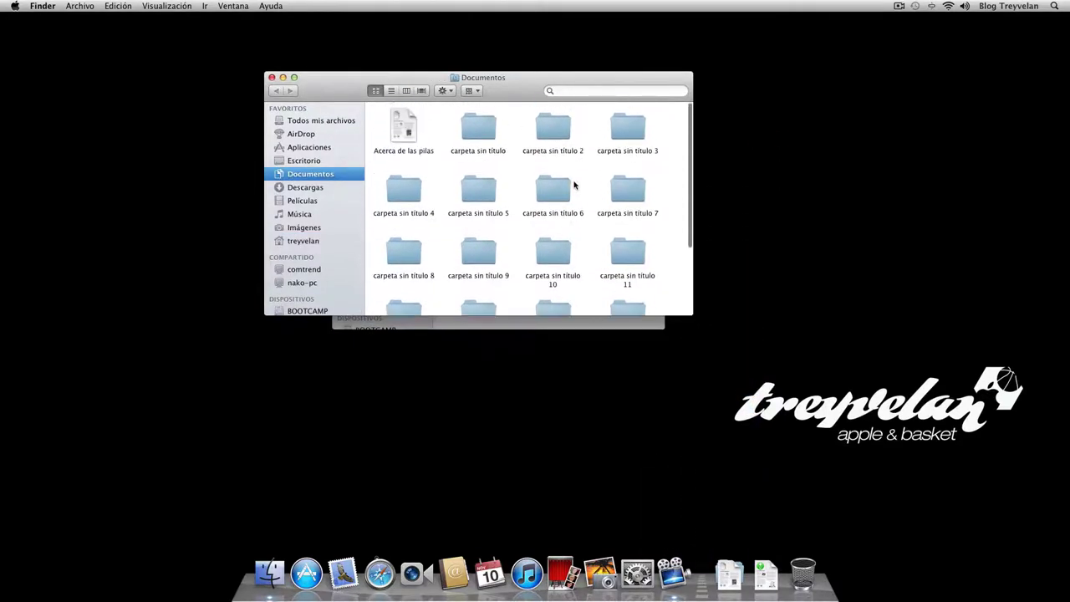
left_click(269, 77)
left_click(341, 99)
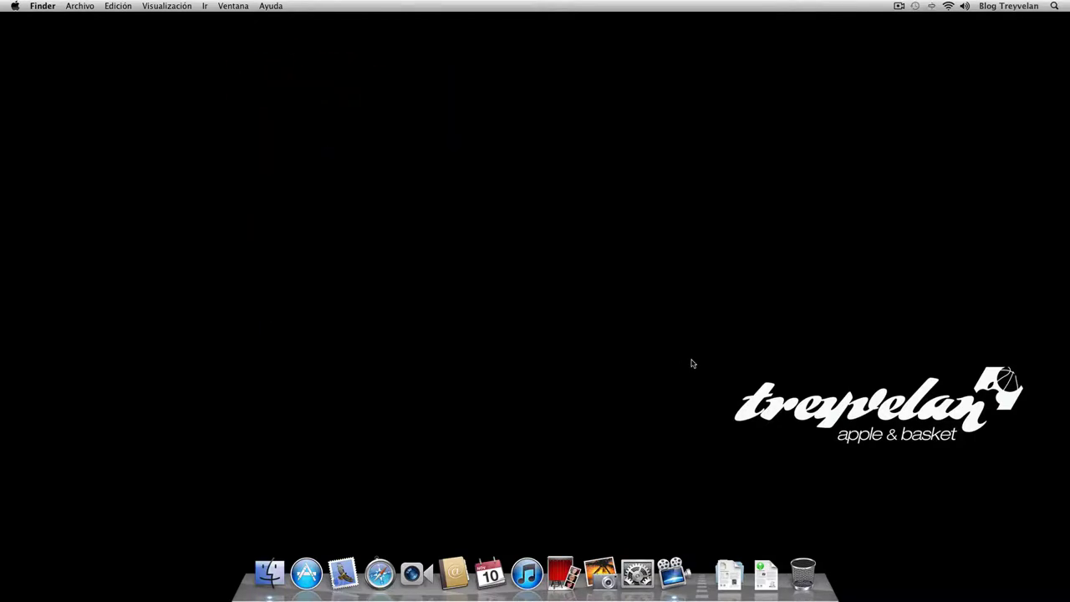
Switch the Documentos stack view to Retícula and preview the grid.
right_click(729, 573)
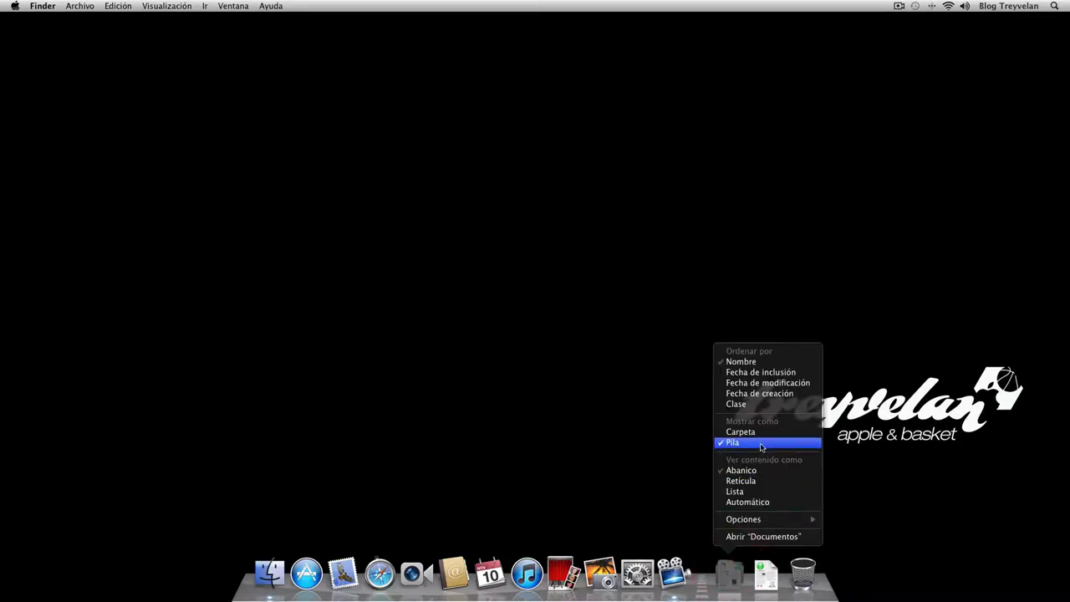
left_click(744, 481)
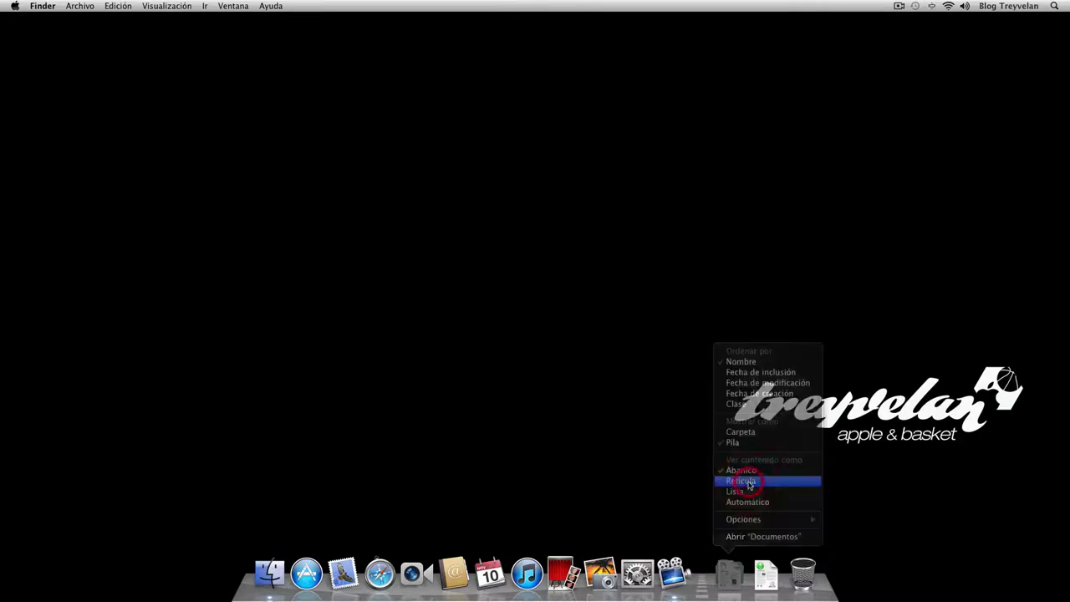
left_click(737, 576)
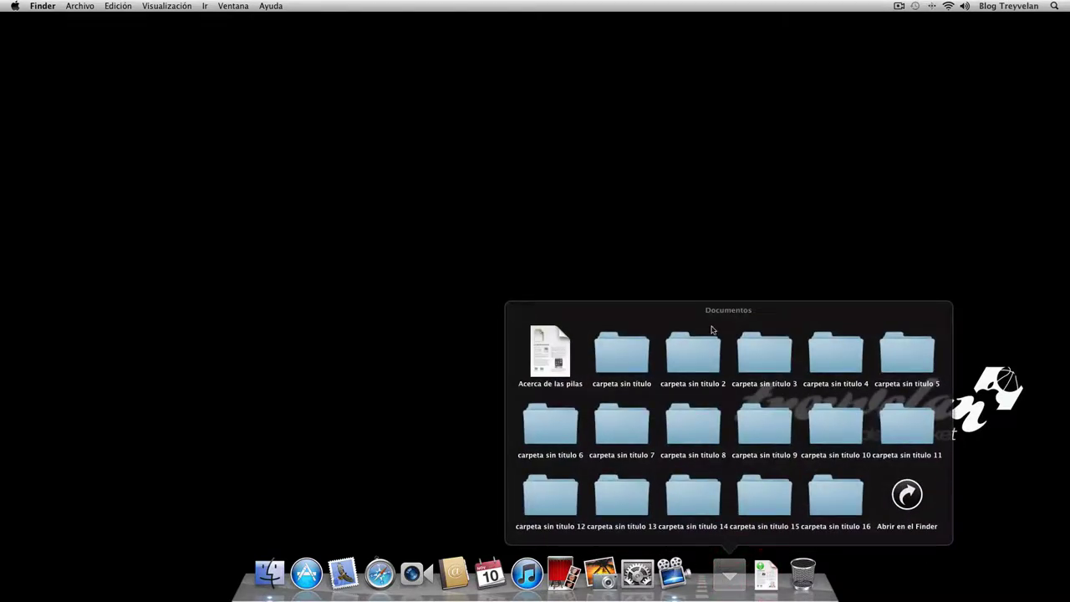
left_click(734, 576)
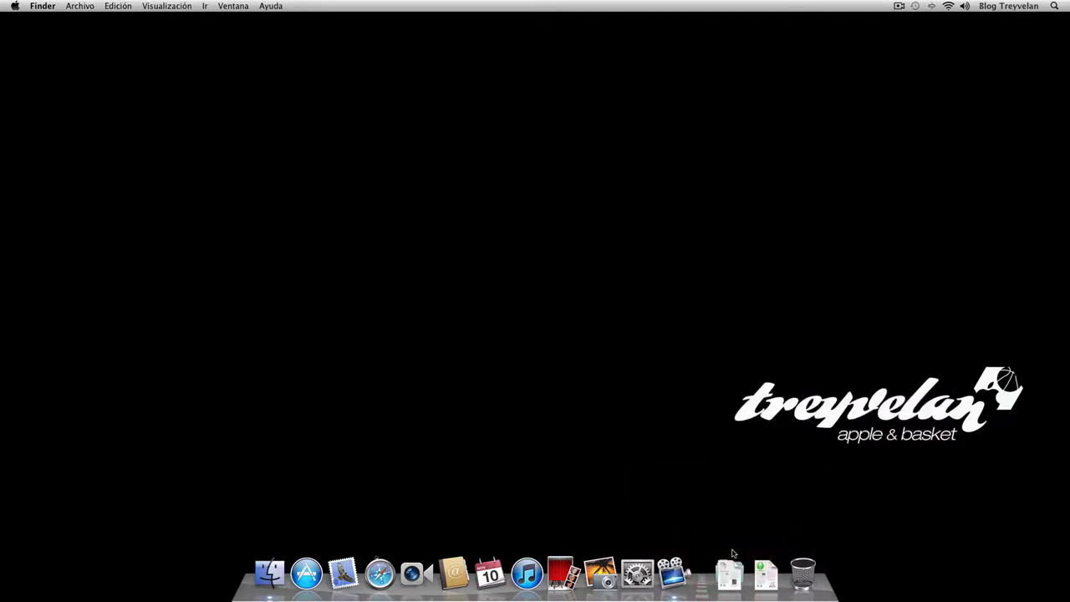
Switch the Documentos stack view to Lista and preview the folder list.
right_click(735, 569)
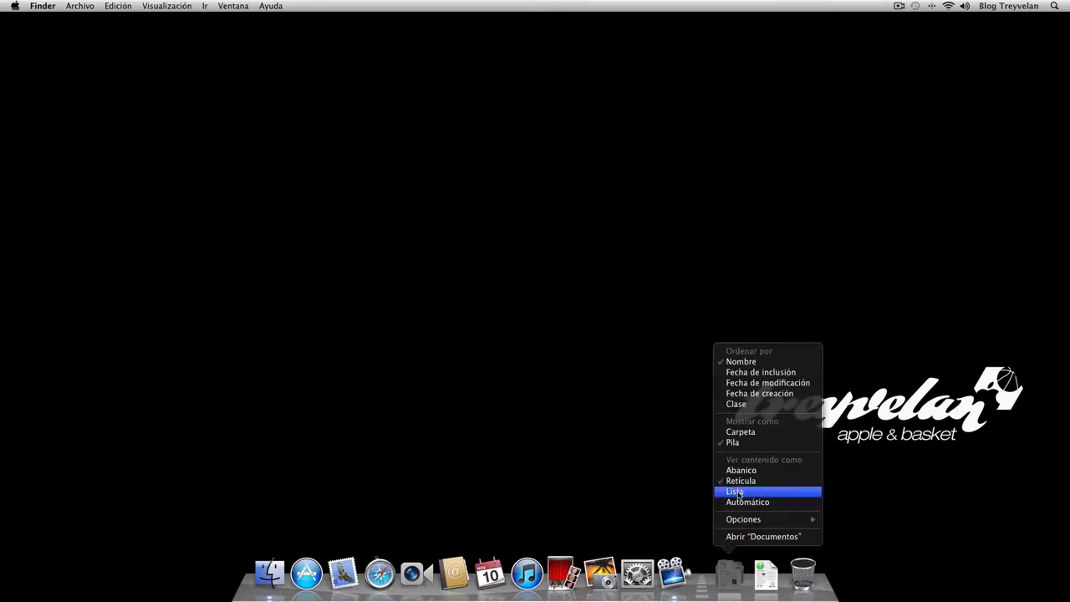
left_click(740, 491)
left_click(743, 596)
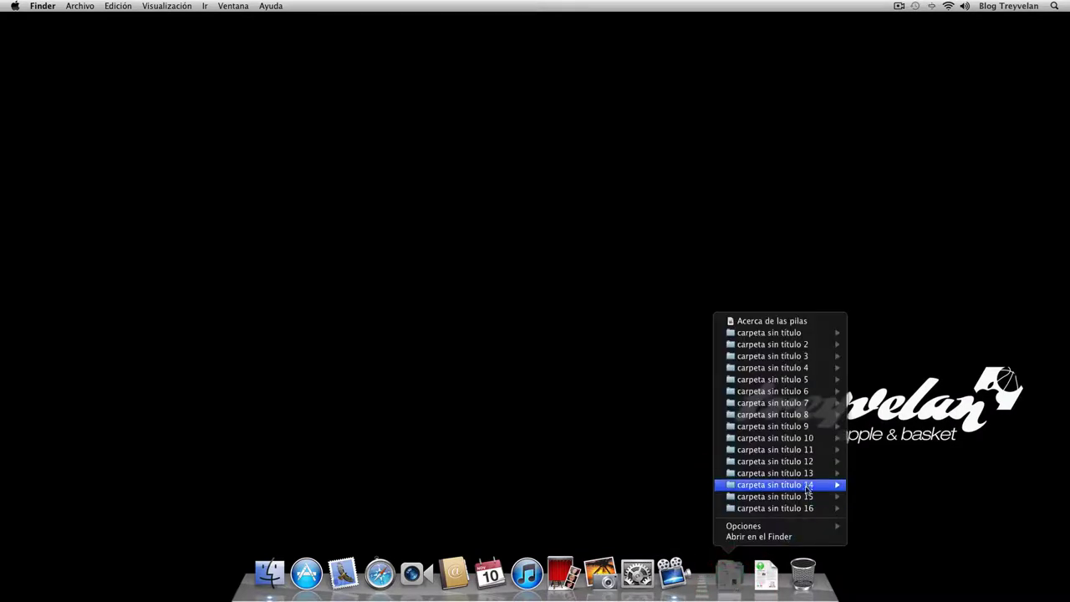
mouse_move(790, 482)
mouse_move(786, 372)
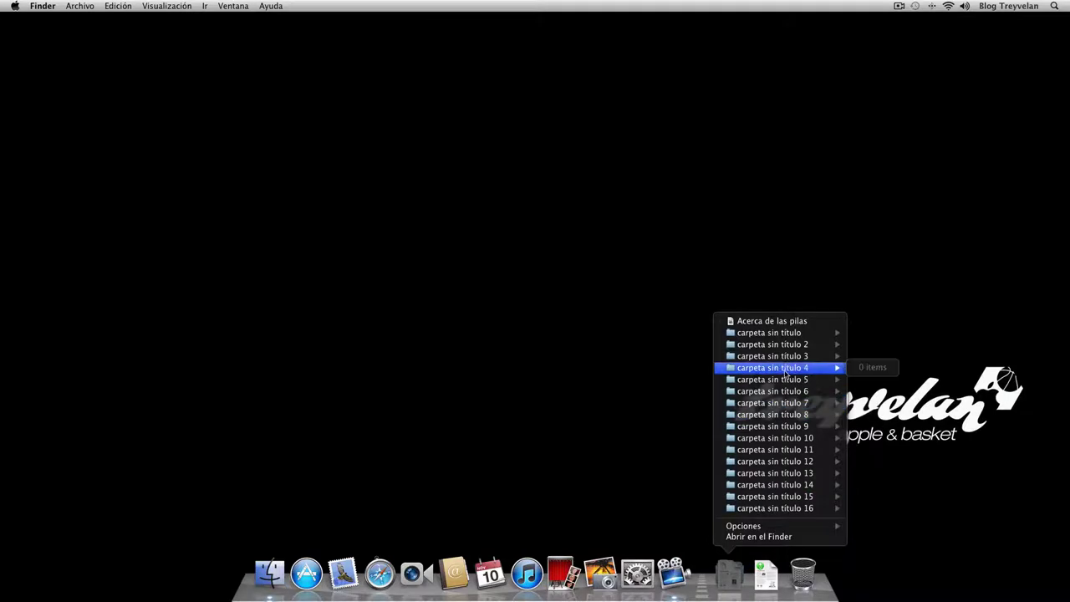
mouse_move(778, 336)
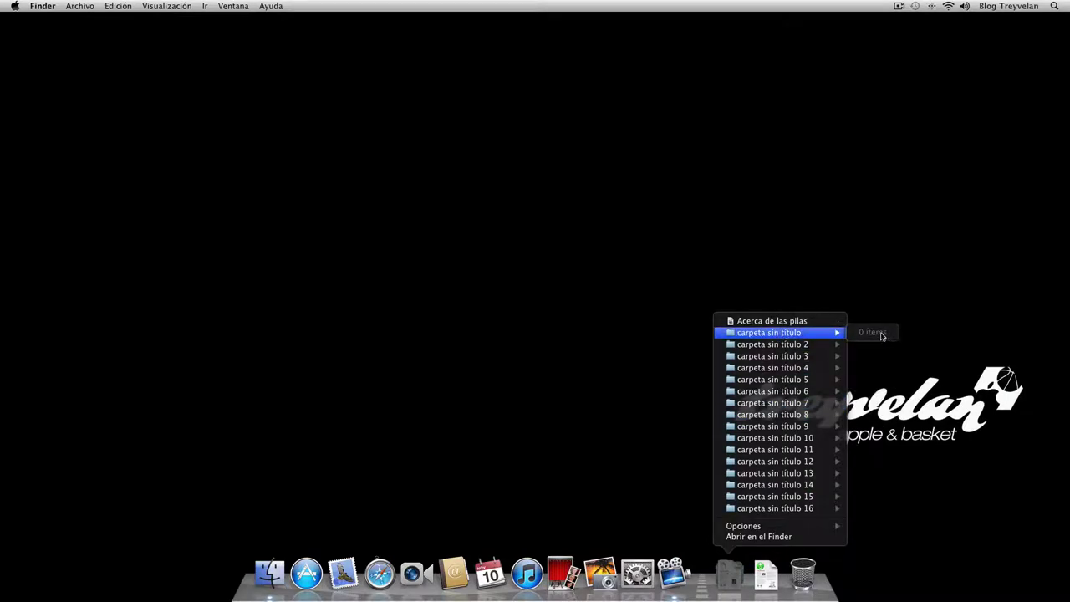
left_click(864, 334)
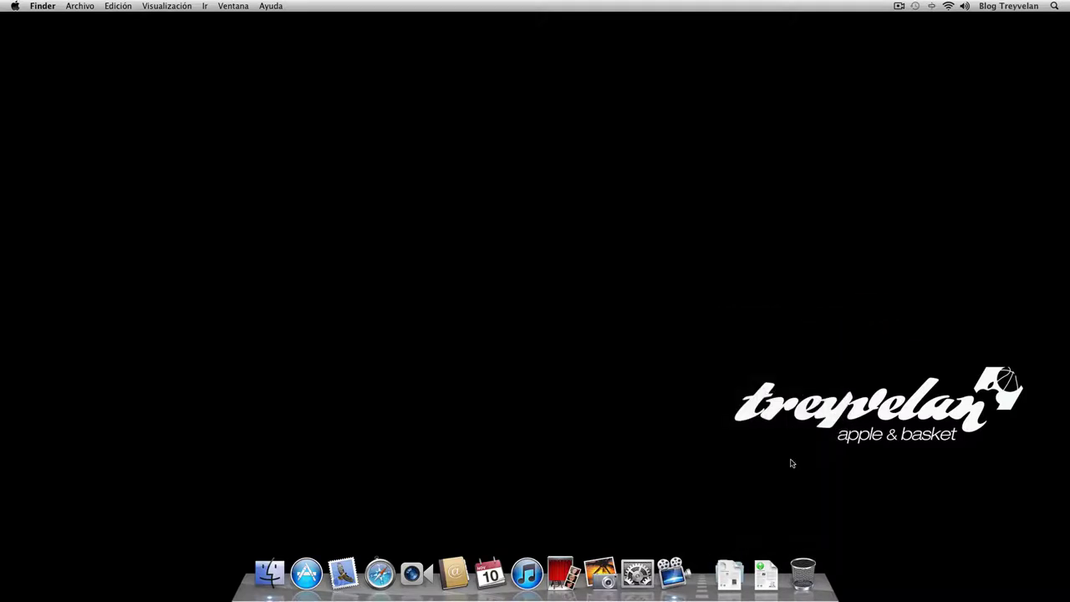
Set the stack view to Automático, browse carpeta sin título, and open it in Finder.
right_click(723, 585)
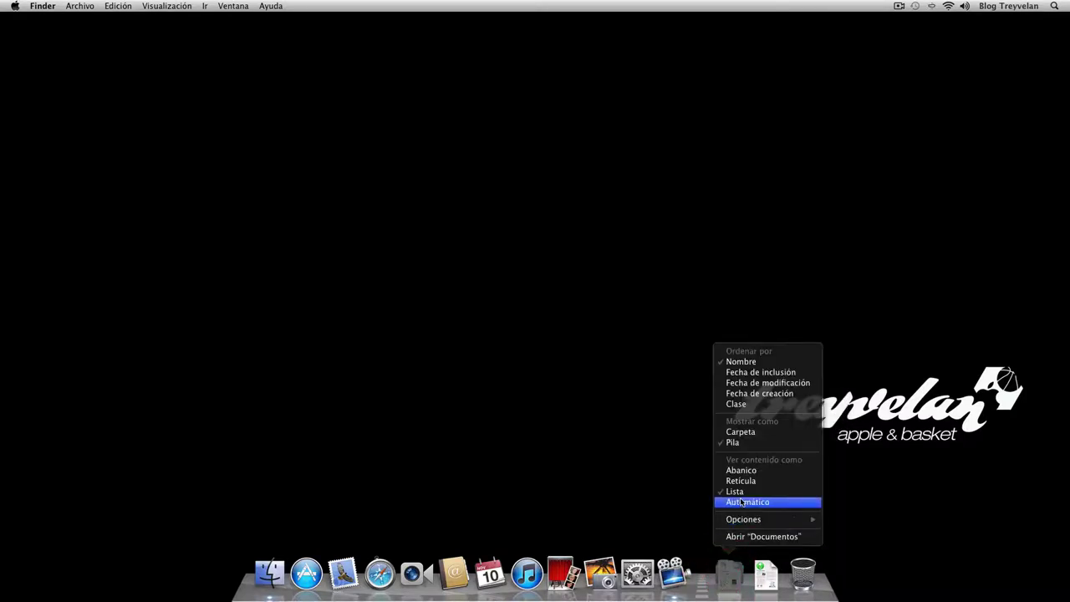
left_click(742, 502)
left_click(736, 574)
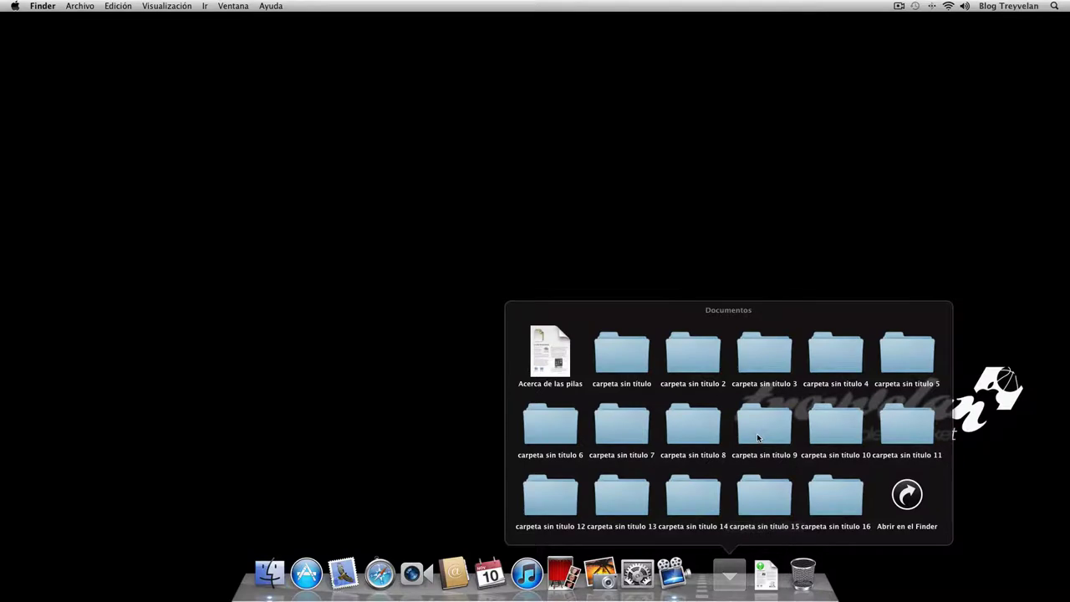
left_click(628, 349)
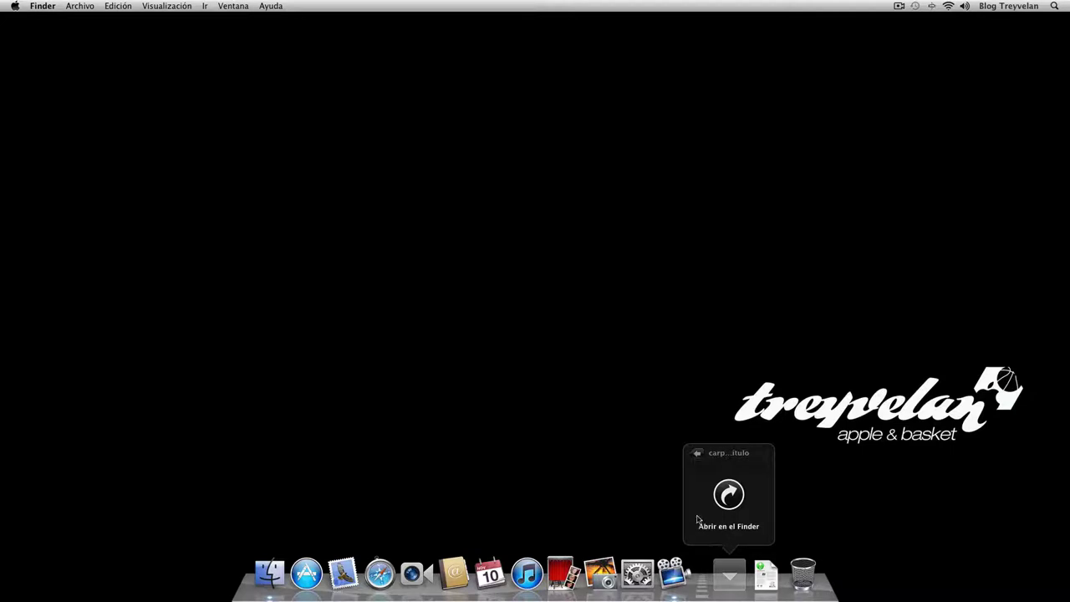
left_click(697, 453)
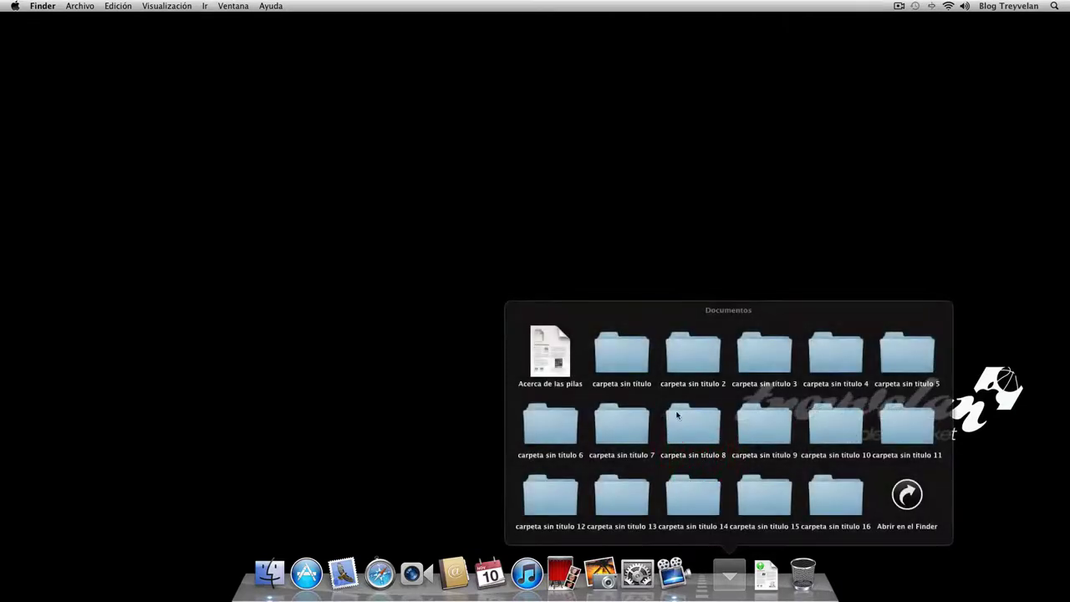
left_click(910, 495)
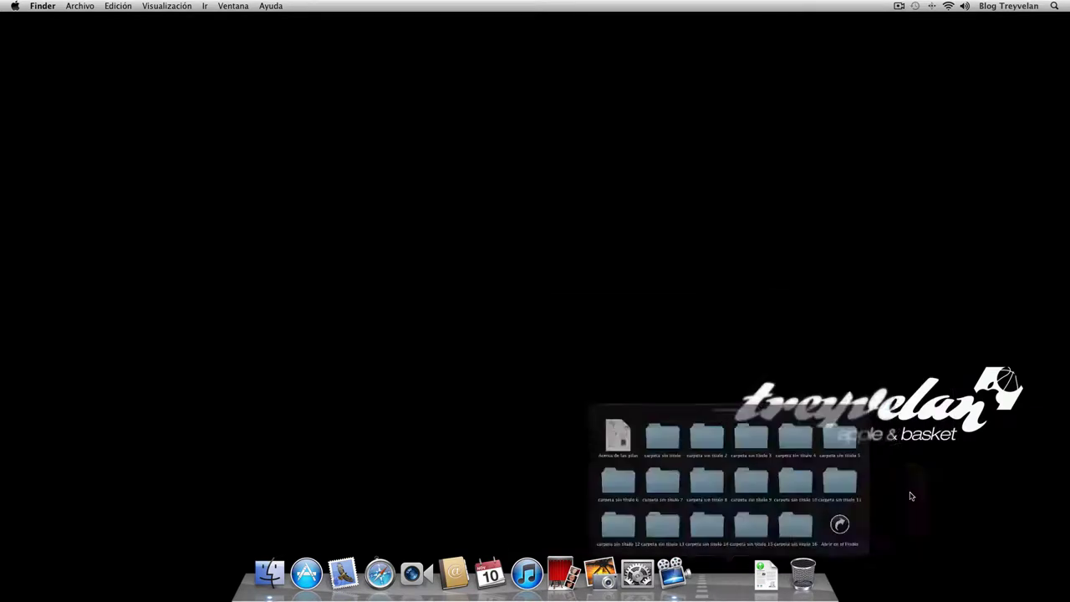
Create a new untitled folder inside carpeta sin título and close its window.
double_click(477, 126)
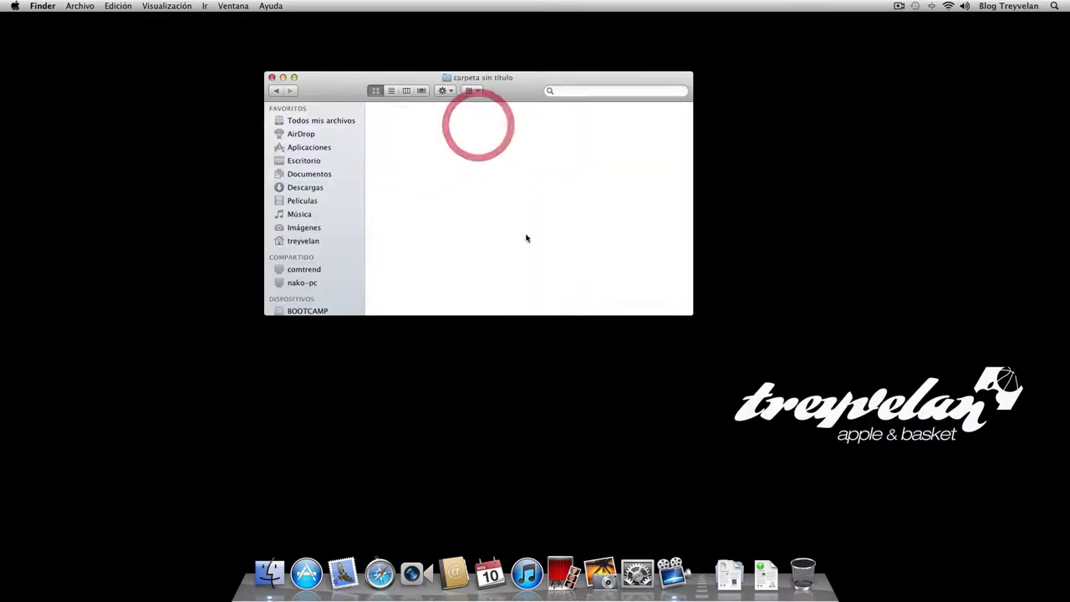
key("super+shift+n")
key("Return")
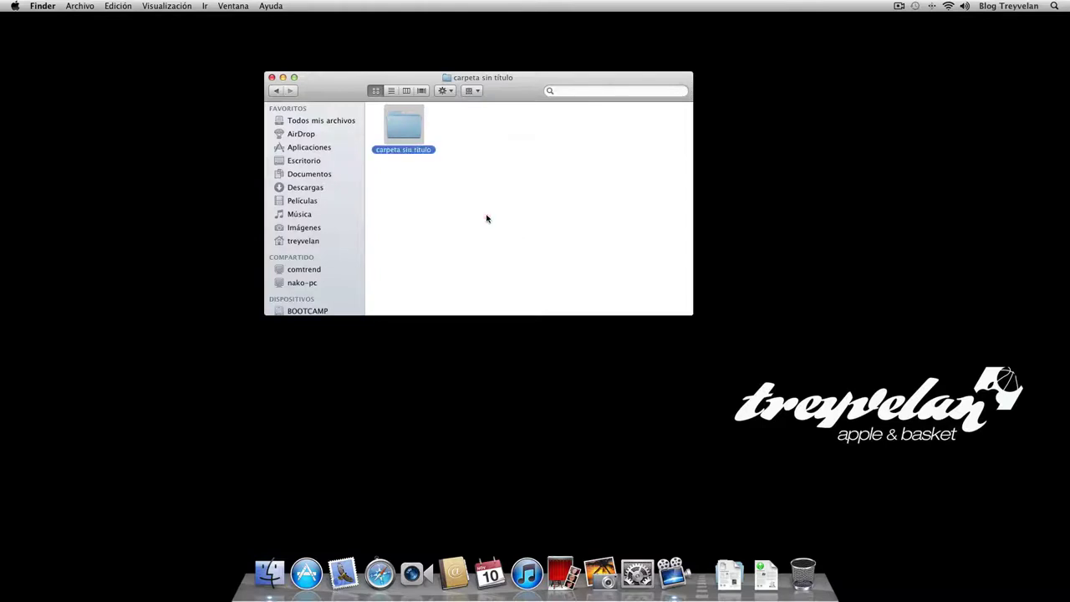
left_click(410, 140)
key("super+BackSpace")
right_click(437, 209)
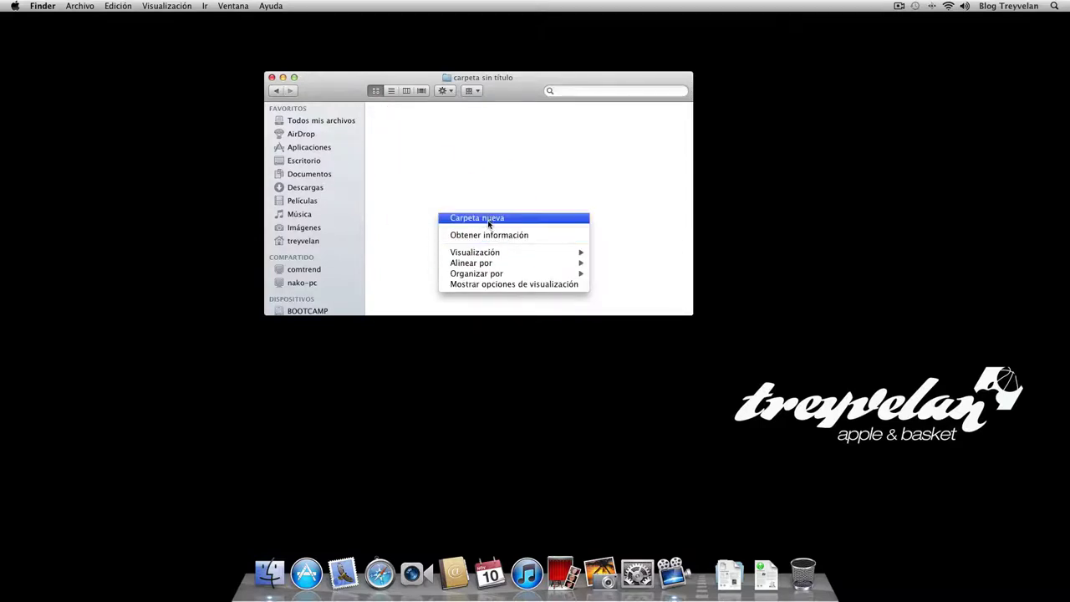
left_click(401, 224)
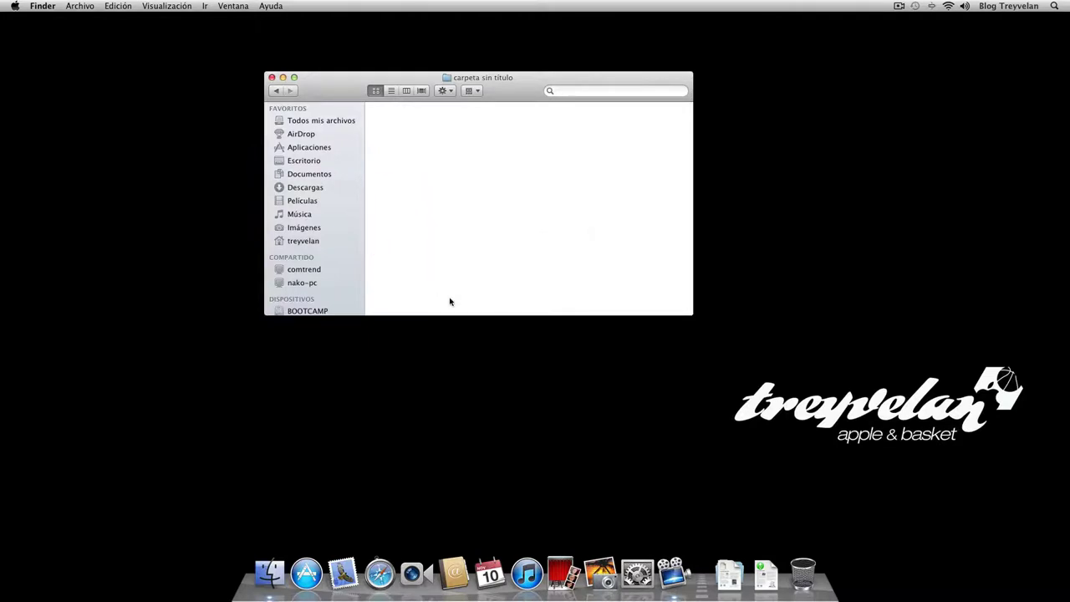
left_click(270, 77)
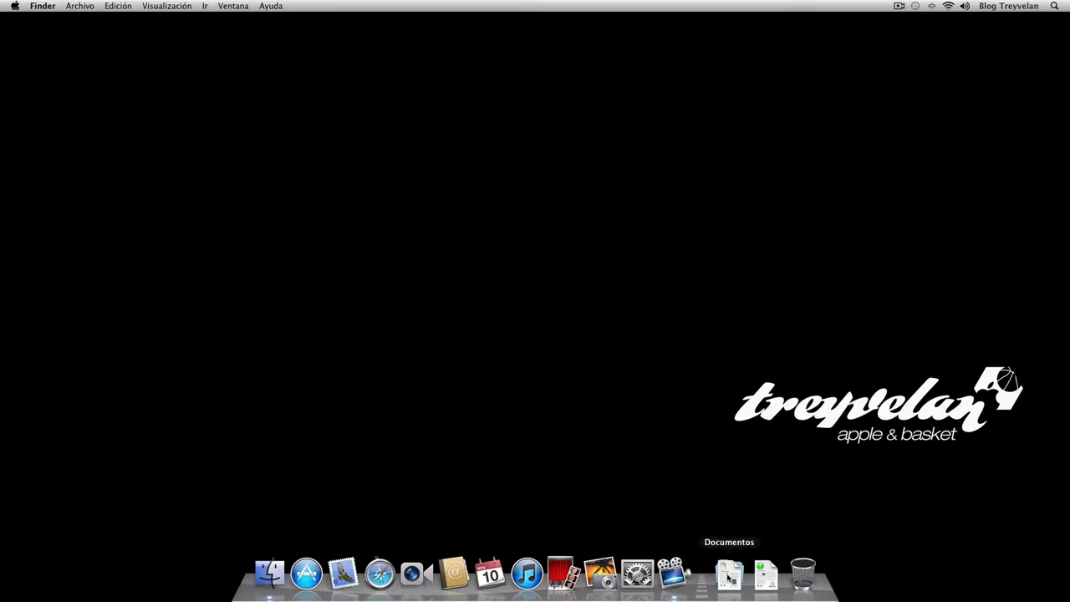
Browse into the nested folder through the Documentos stack, then bring up the stack's Opciones menu.
left_click(729, 577)
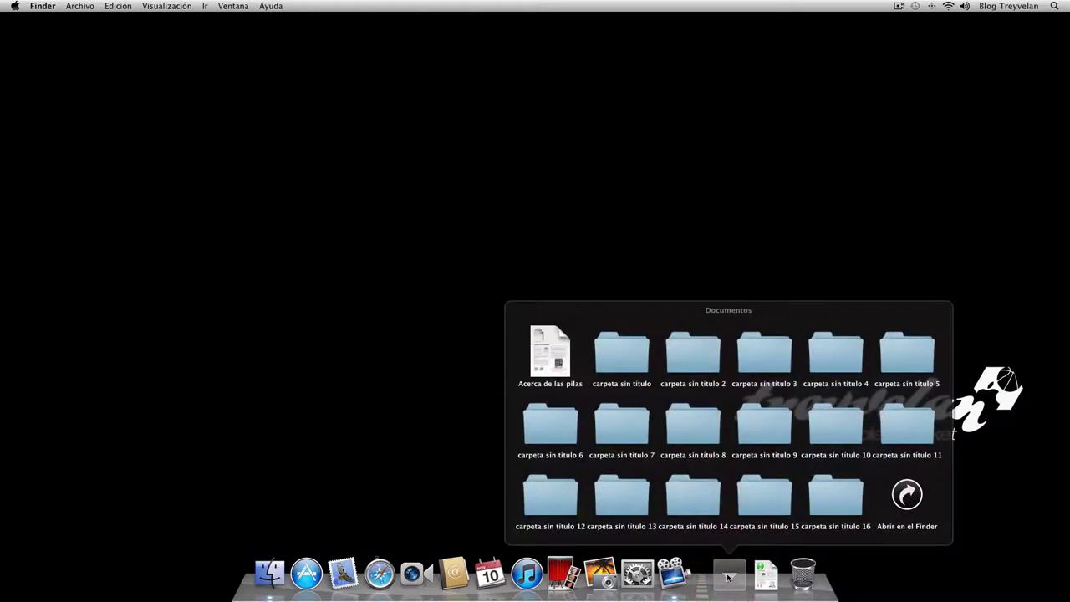
left_click(626, 345)
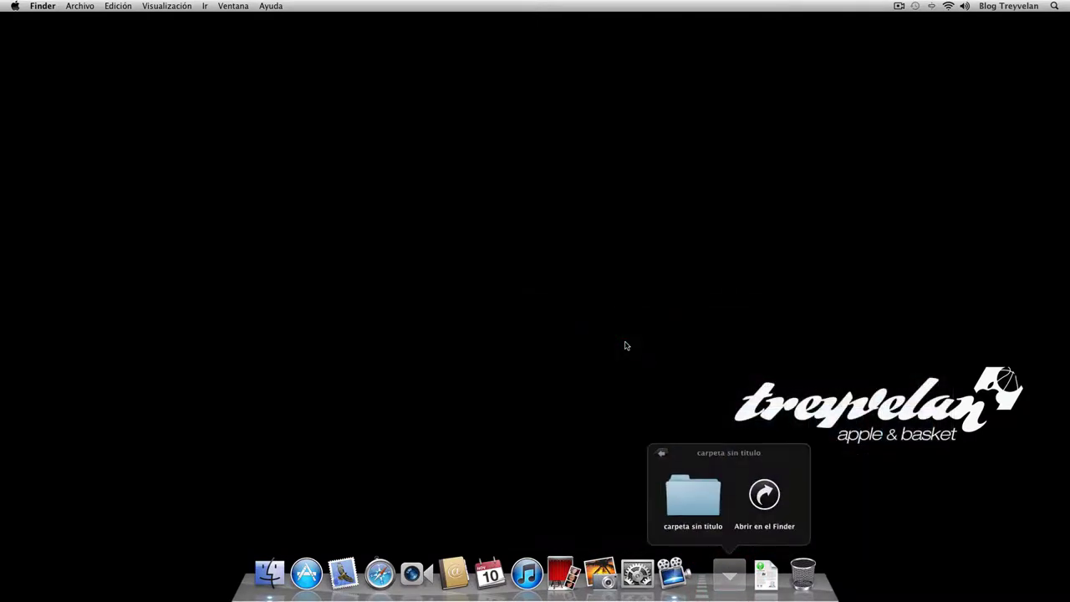
left_click(673, 487)
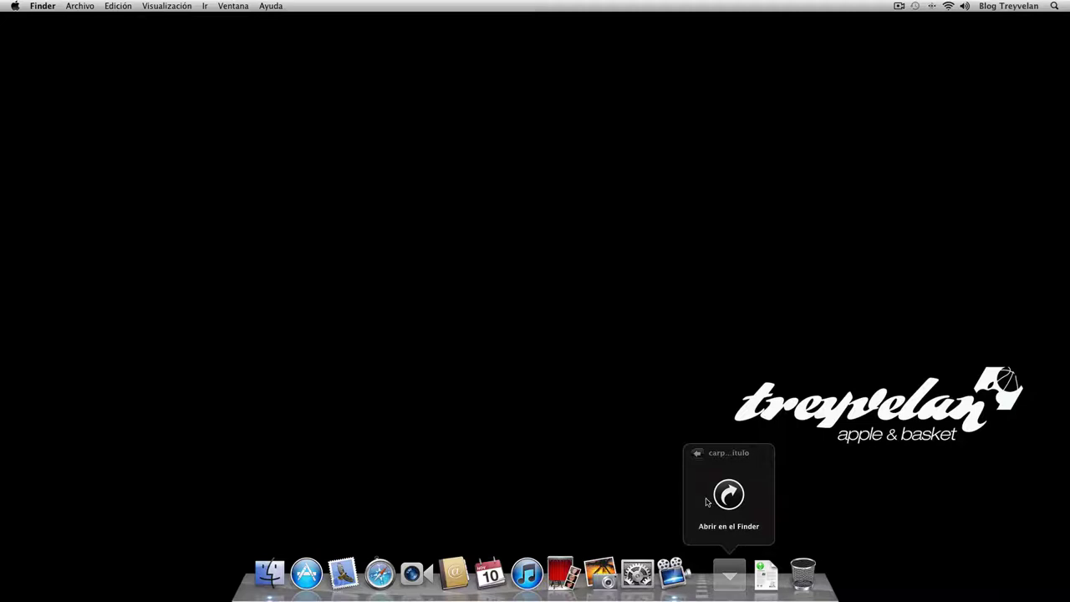
left_click(697, 456)
left_click(661, 453)
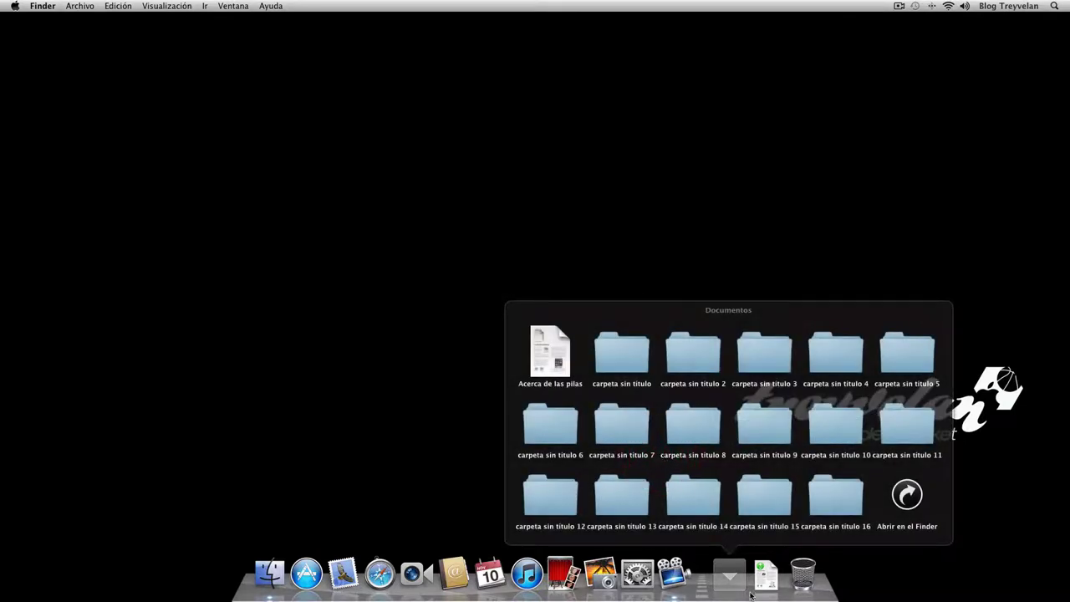
left_click(724, 579)
right_click(723, 578)
mouse_move(752, 519)
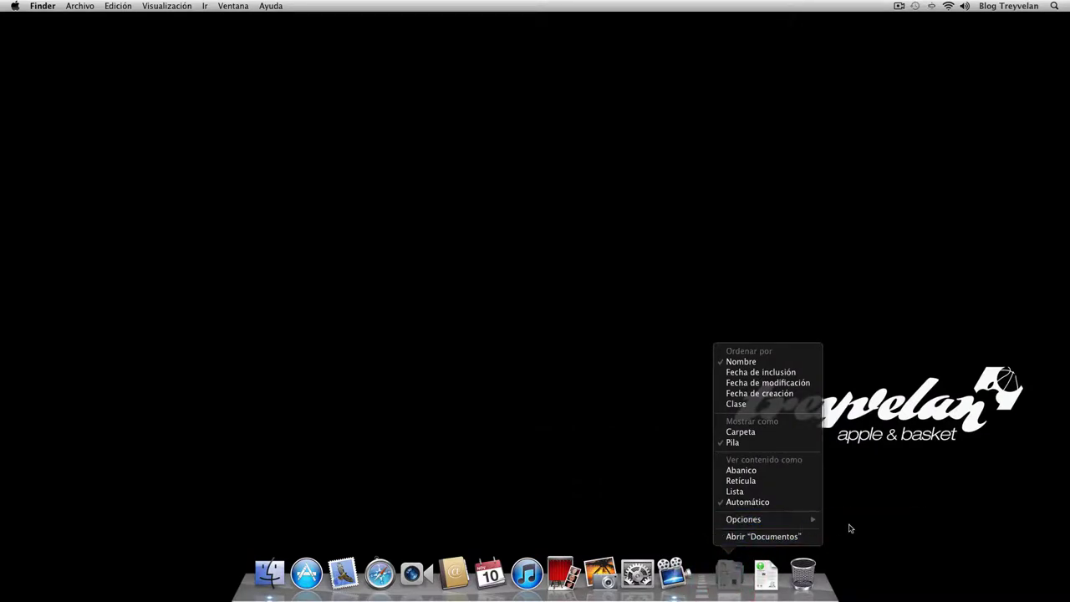
Open Documentos in Finder, reveal it with Mostrar en el Finder, and close the enclosing window.
left_click(733, 537)
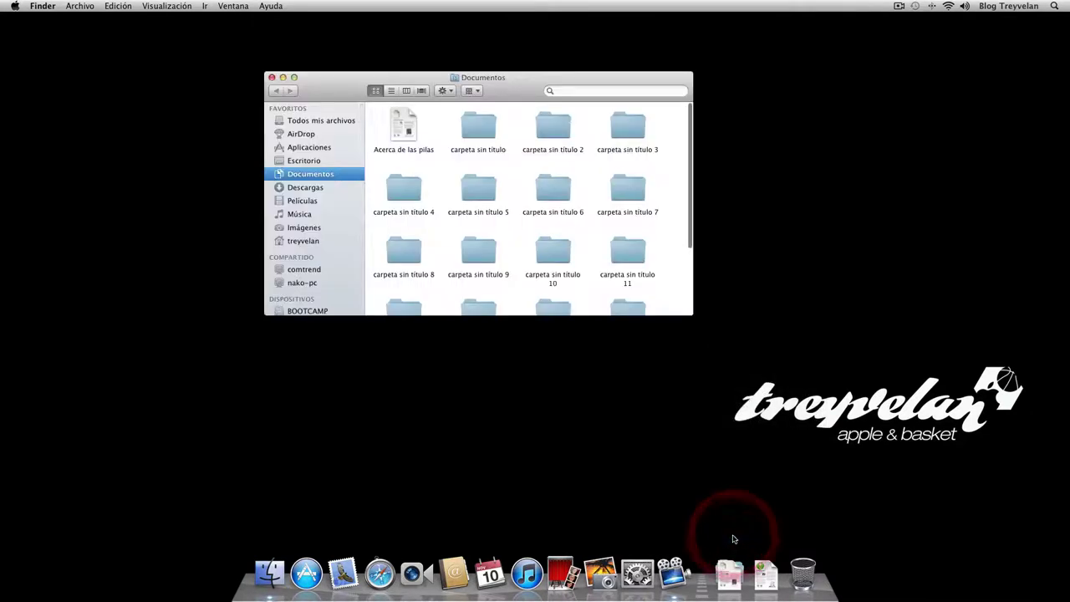
right_click(726, 578)
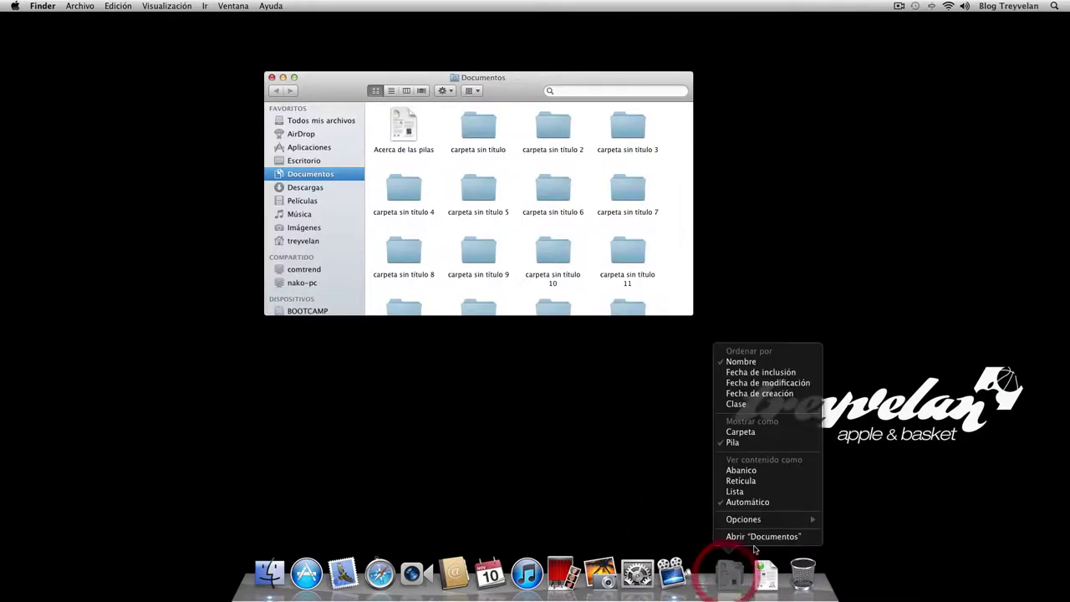
mouse_move(798, 520)
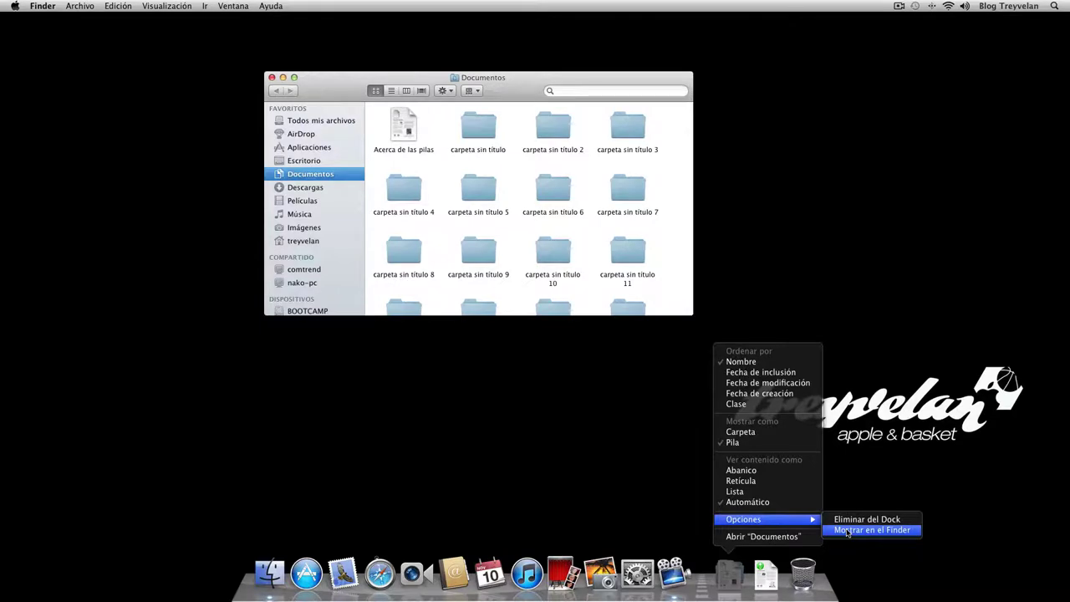
left_click(847, 532)
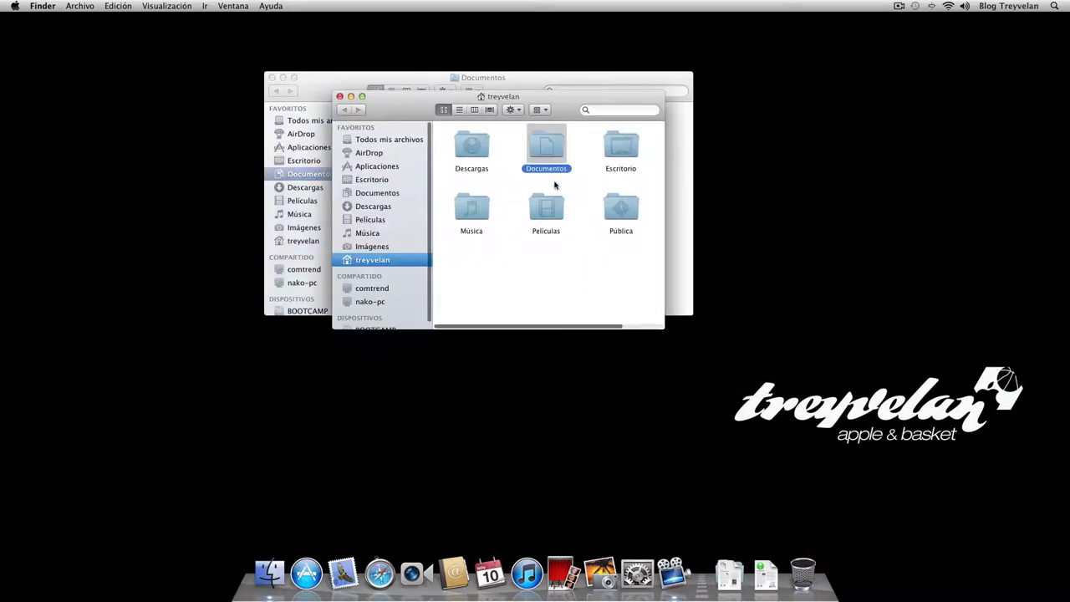
left_click(340, 96)
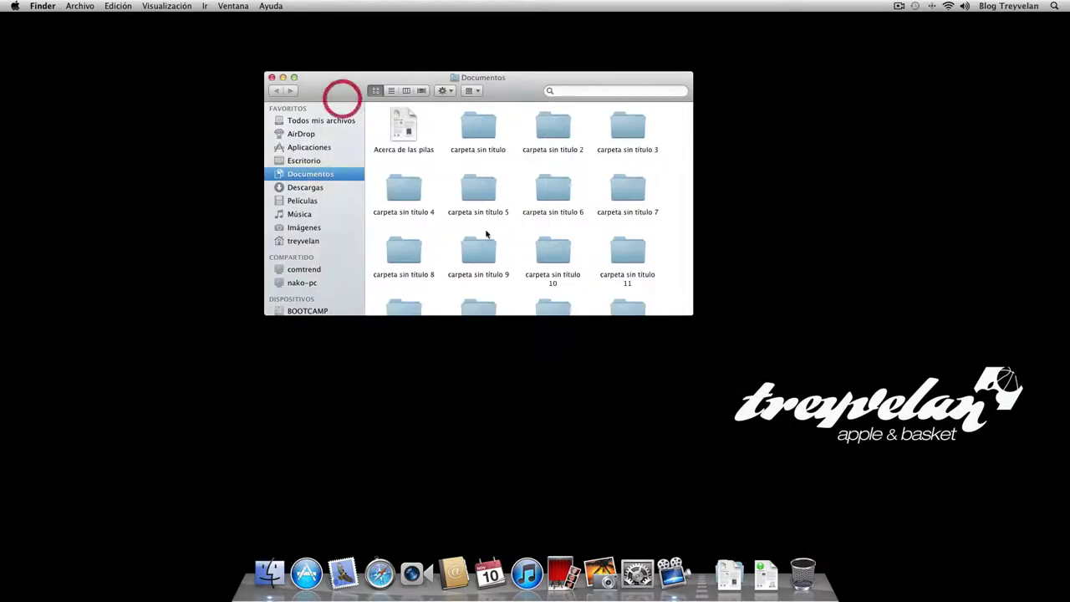
Close the Documentos Finder window, leaving the empty desktop.
right_click(751, 569)
right_click(728, 573)
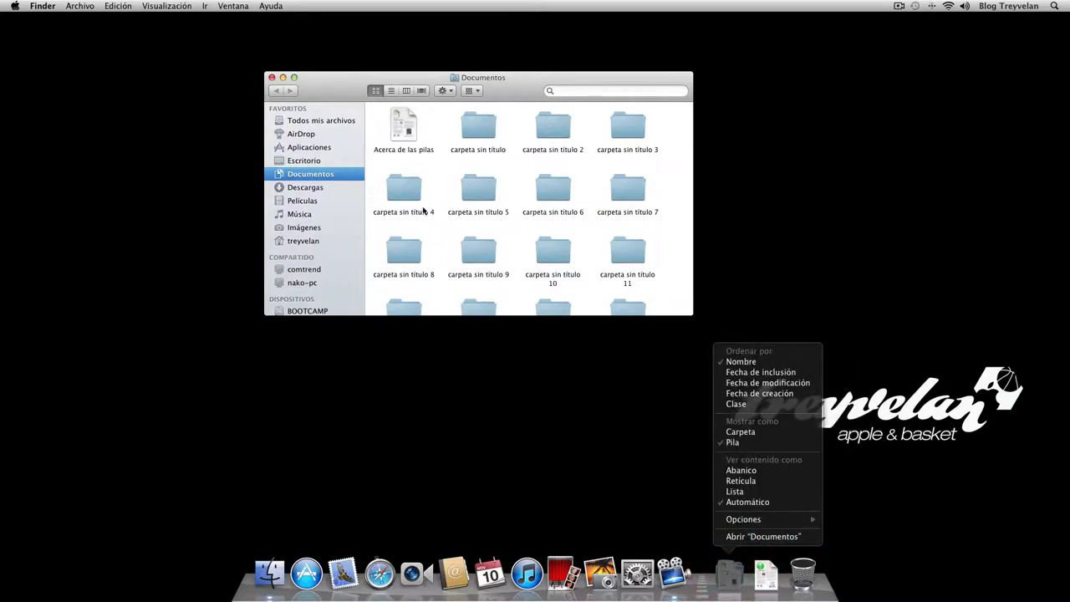
left_click(510, 219)
scroll(530, 249, "down", 4)
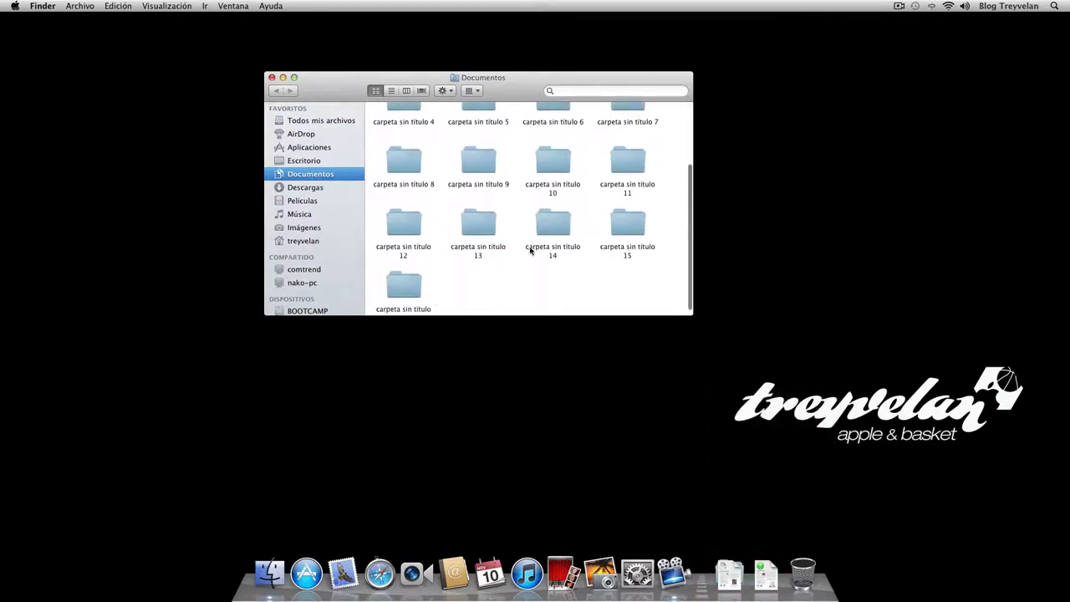
left_click(271, 77)
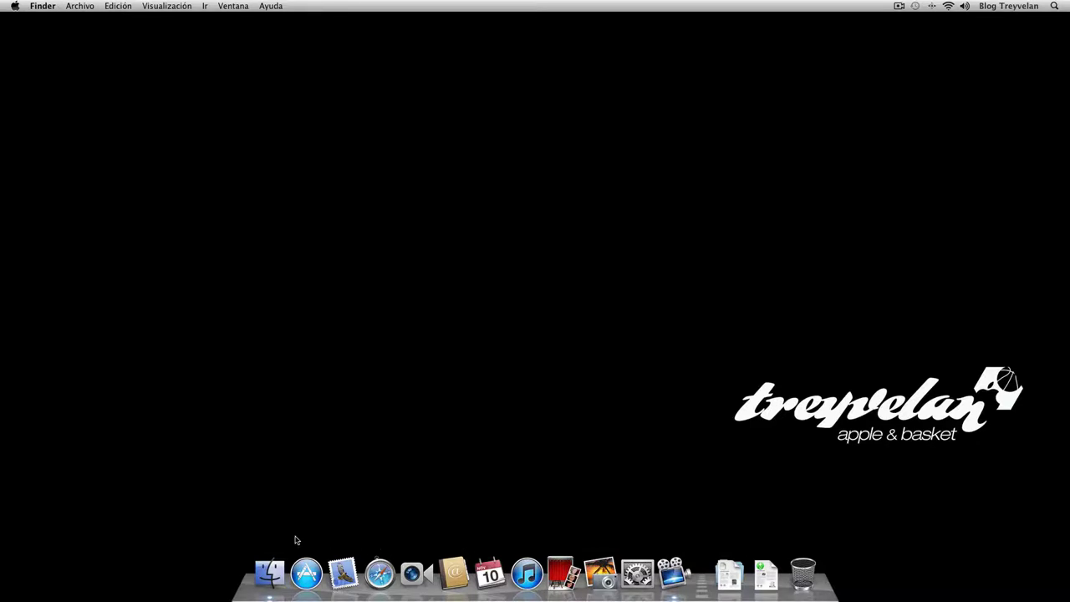
Open a Todos mis archivos Finder window, move it up and left, and review Finder Preferencias.
left_click(273, 577)
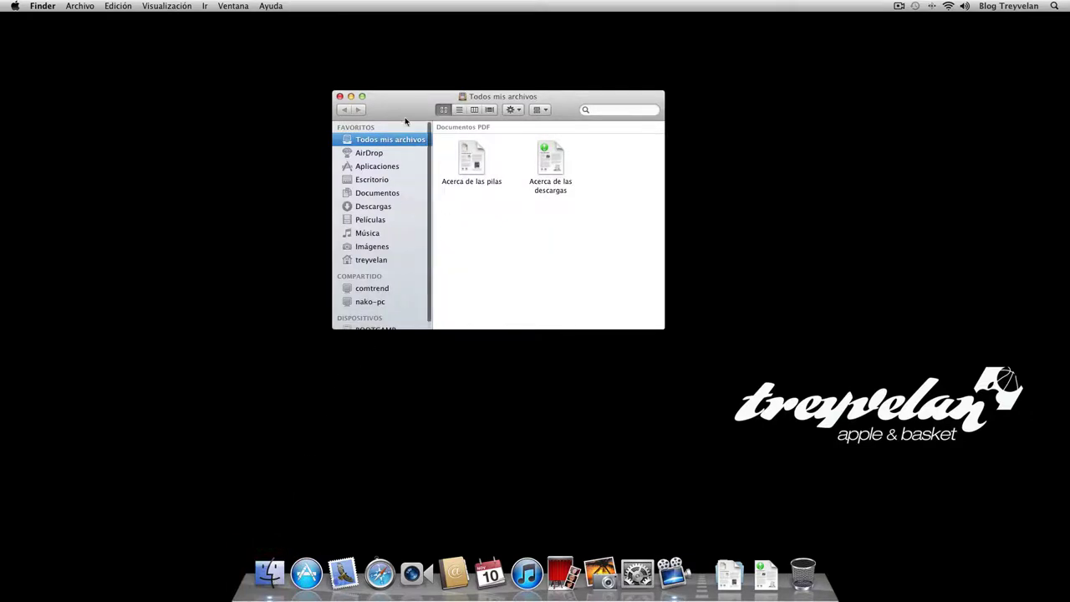
left_click_drag(403, 109, 265, 126)
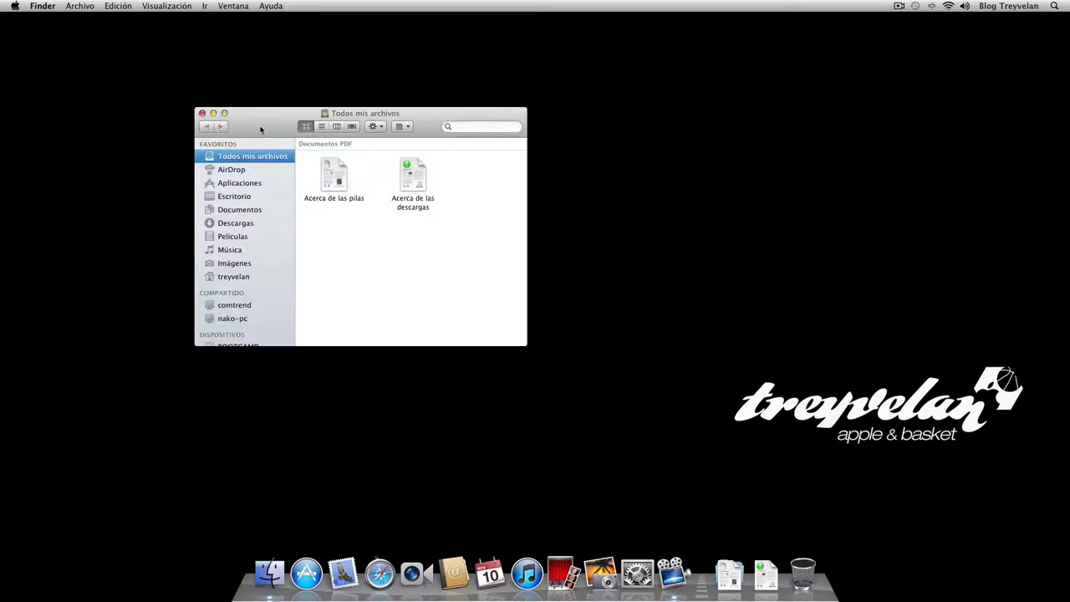
left_click(50, 10)
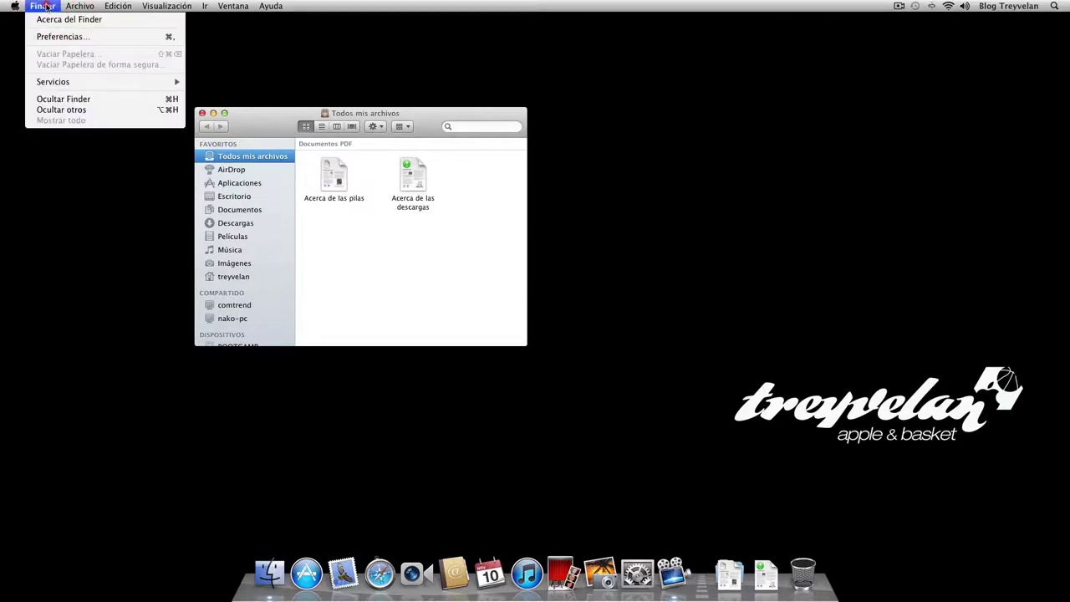
left_click(46, 7)
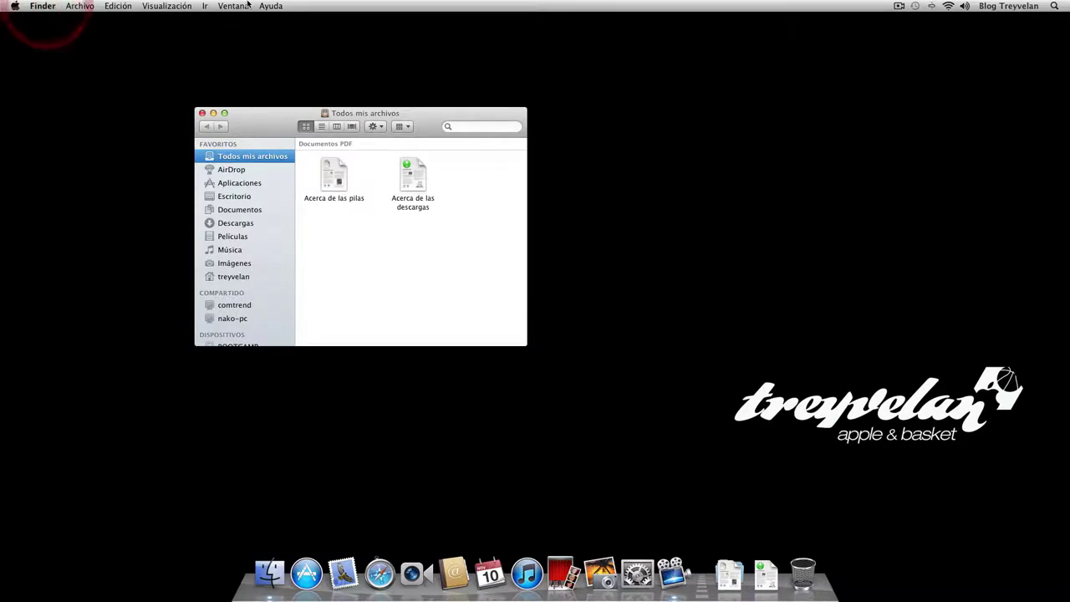
left_click(46, 9)
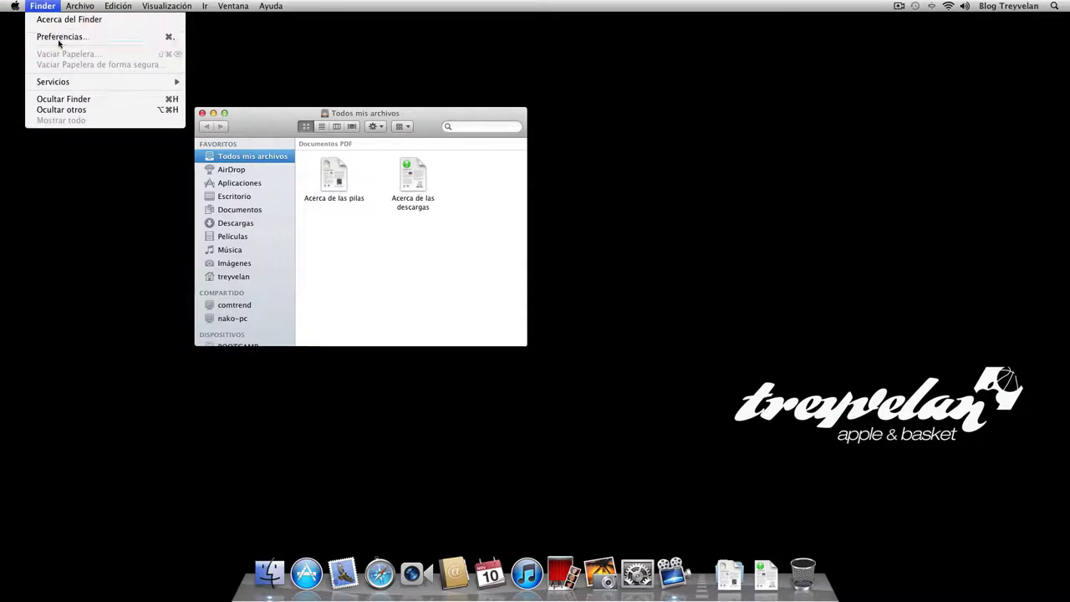
left_click(59, 37)
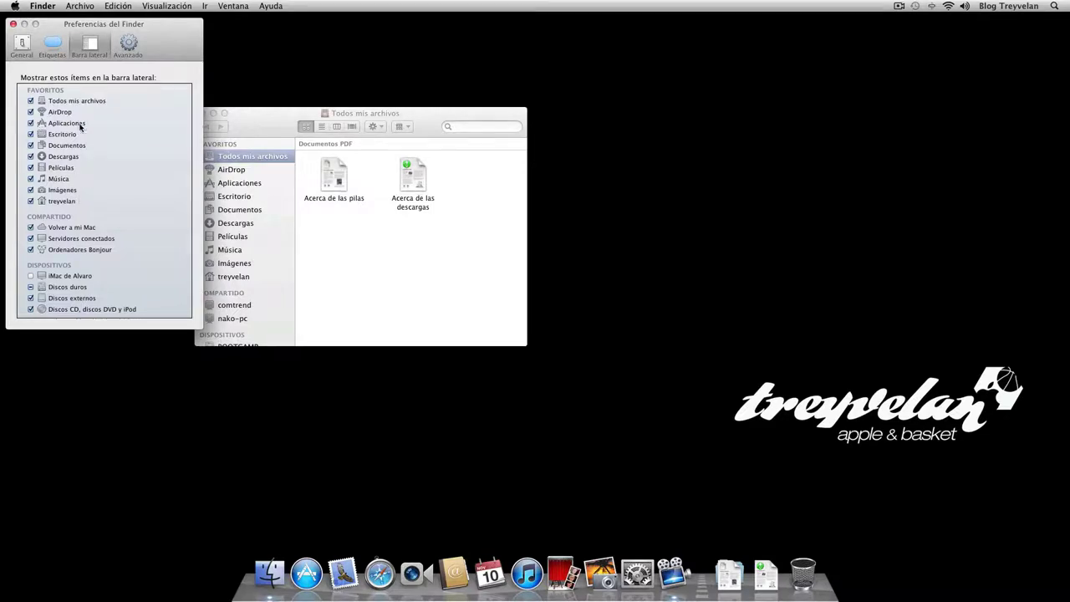
left_click(12, 23)
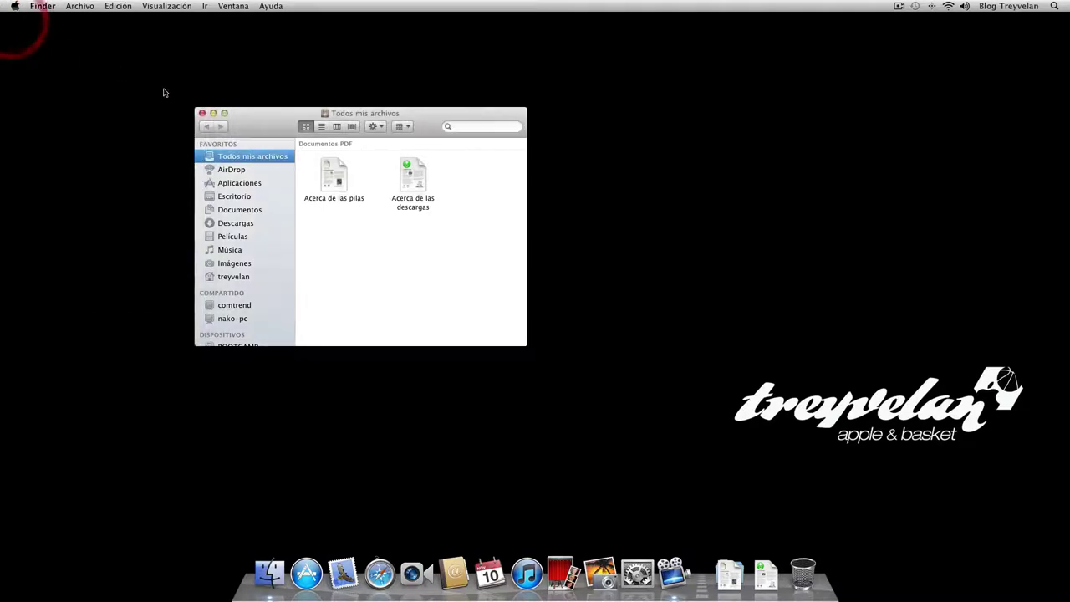
Drag Aplicaciones from the Finder sidebar into the Dock beside the documents.
left_click(220, 185)
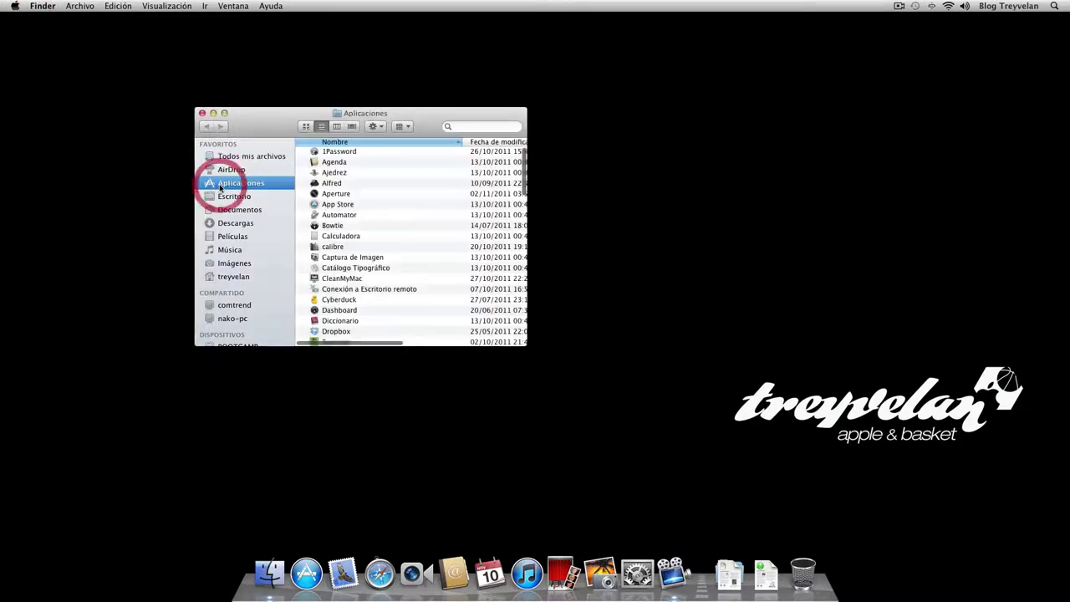
left_click_drag(206, 187, 724, 580)
left_click_drag(711, 584, 712, 589)
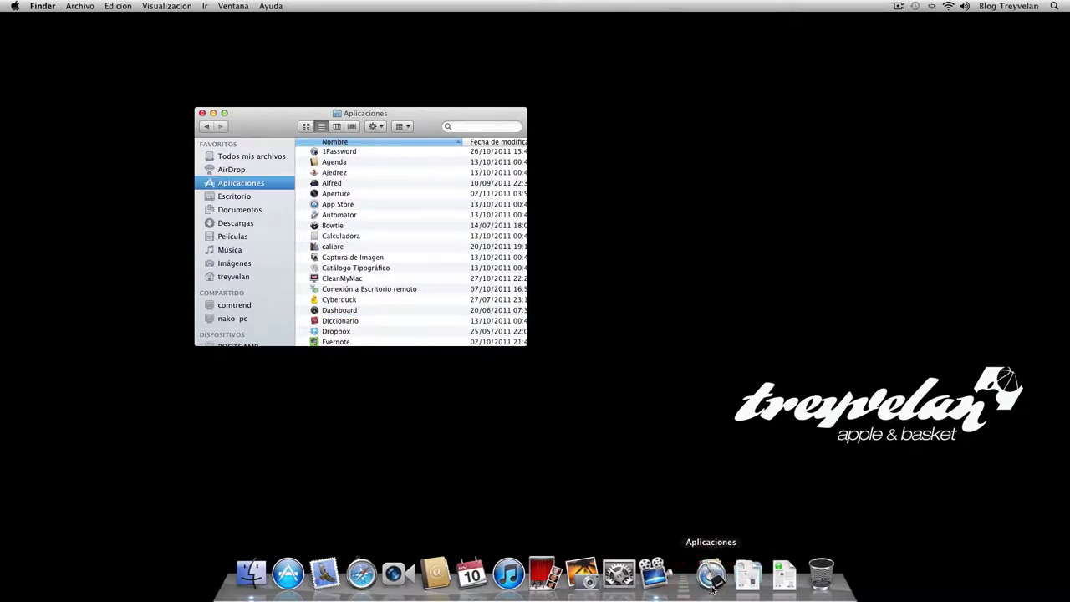
Preview the new Aplicaciones stack's grid and close the Finder window.
left_click(715, 582)
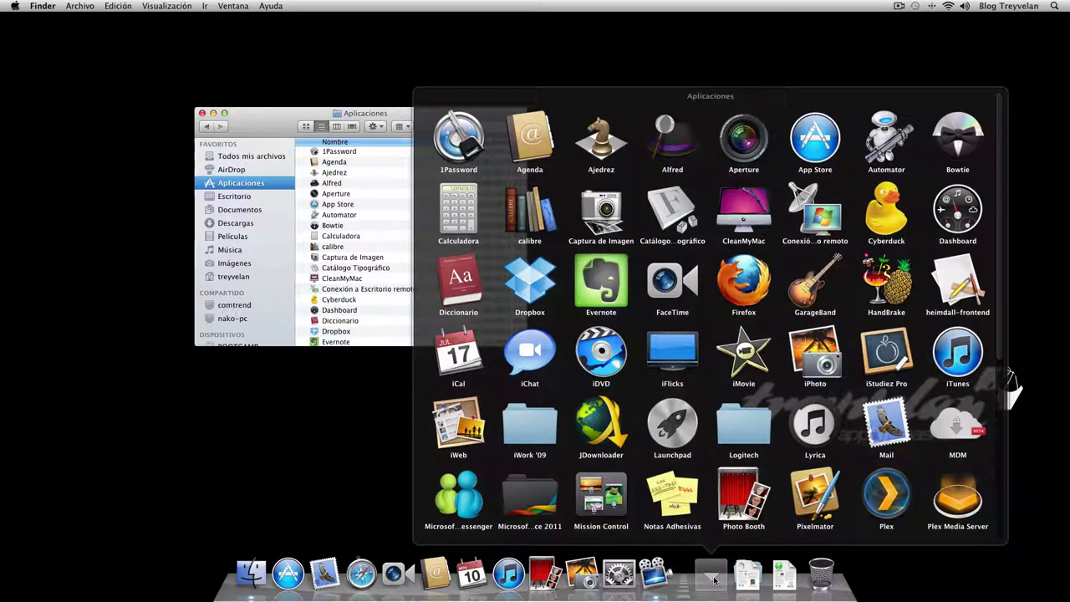
left_click(713, 579)
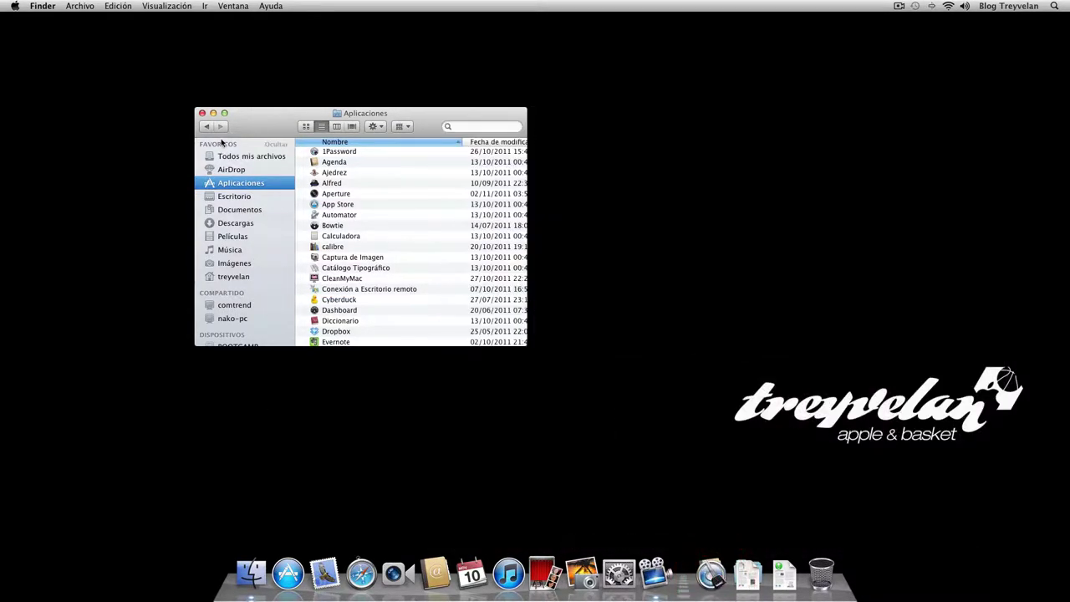
left_click(202, 114)
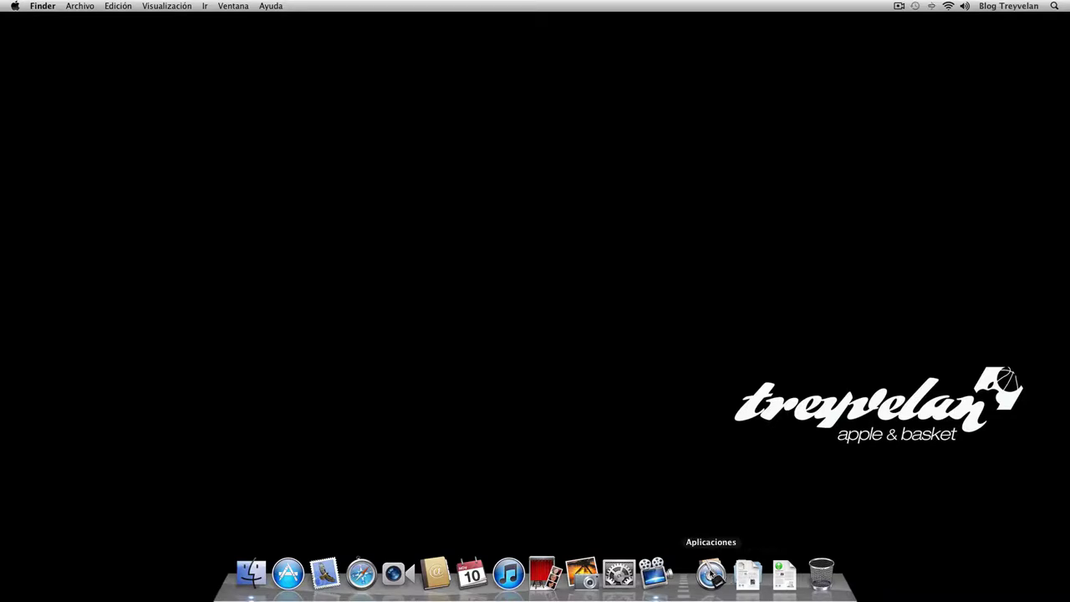
Switch the Aplicaciones Dock item to Carpeta, back to Pila, and open its application grid.
right_click(713, 577)
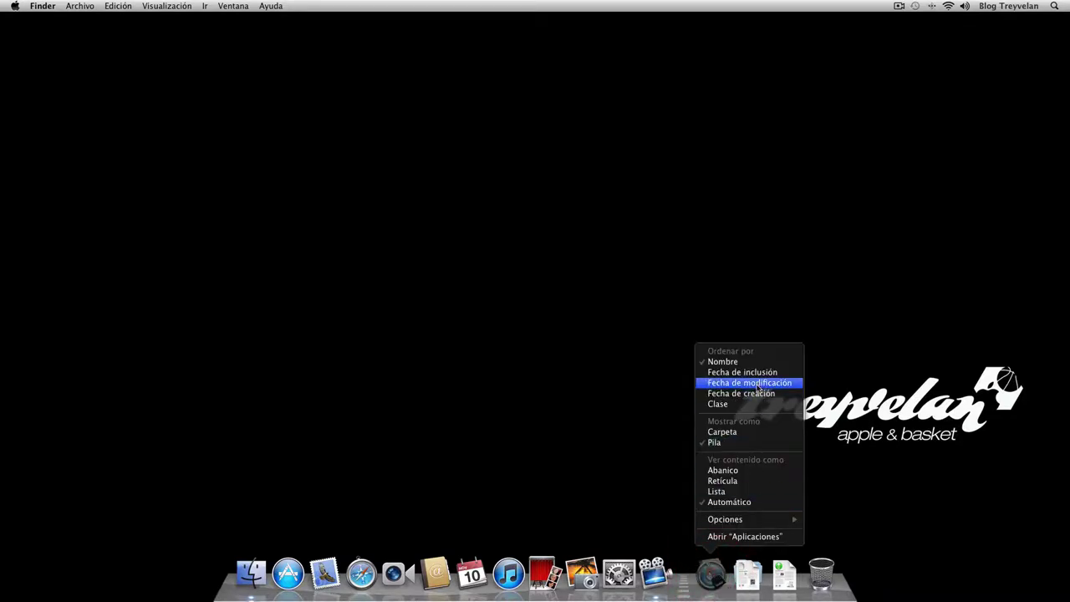
left_click(739, 432)
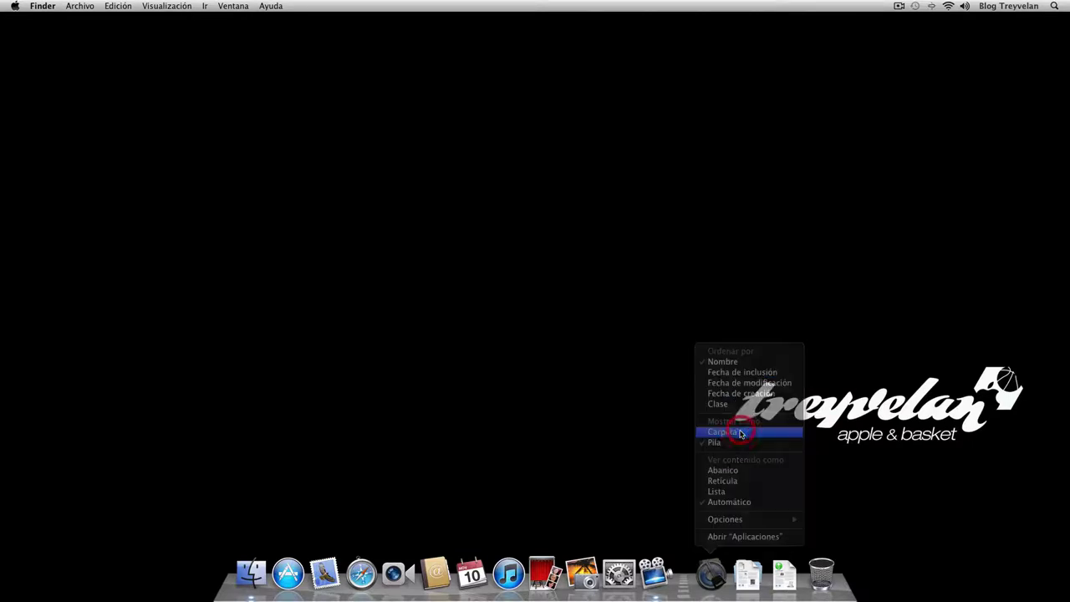
right_click(709, 580)
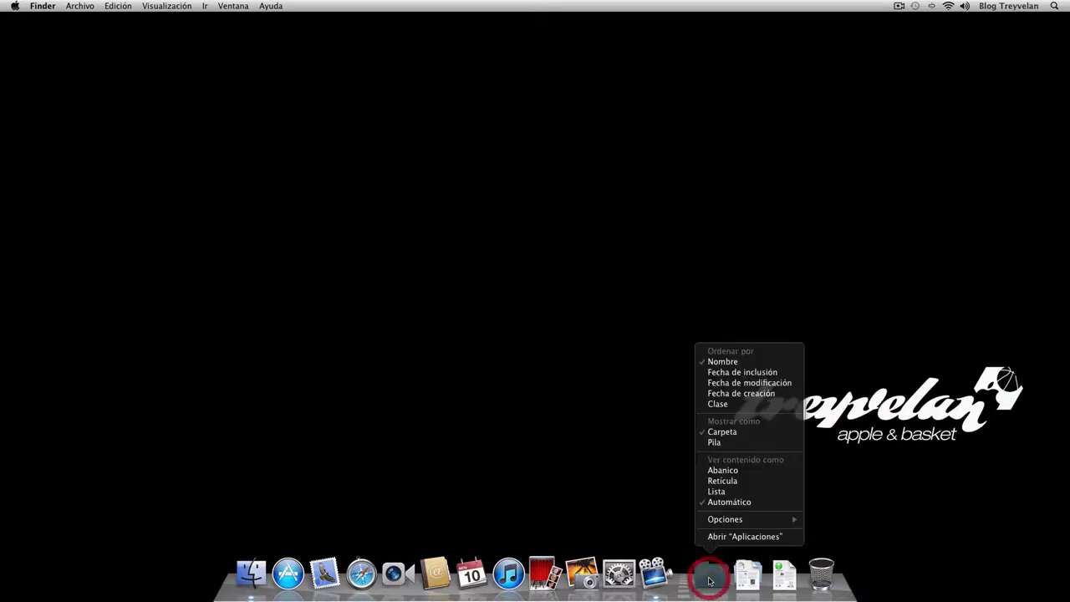
left_click(727, 443)
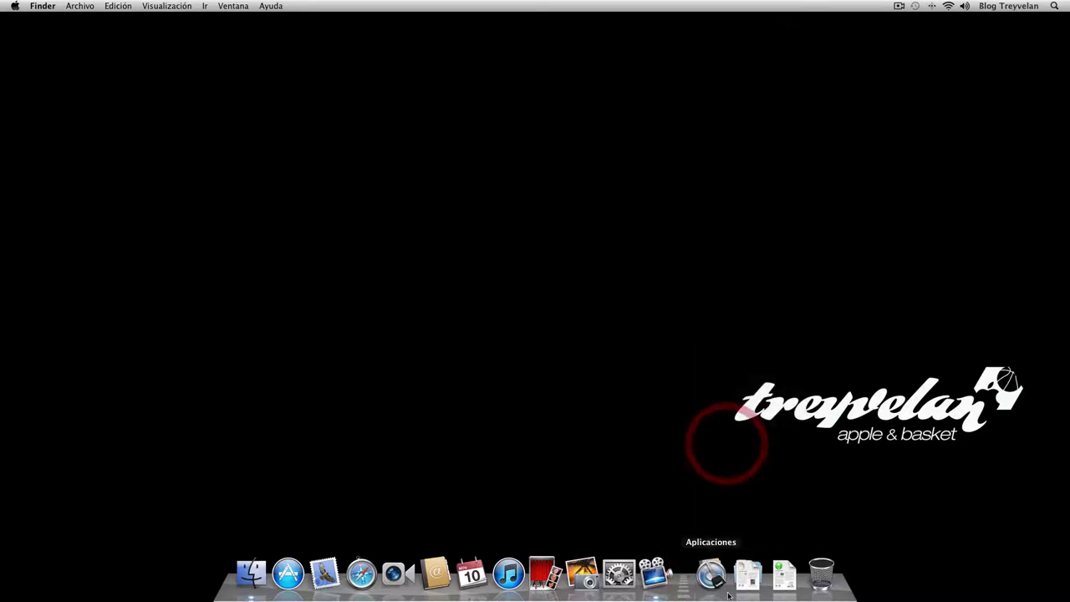
left_click(711, 573)
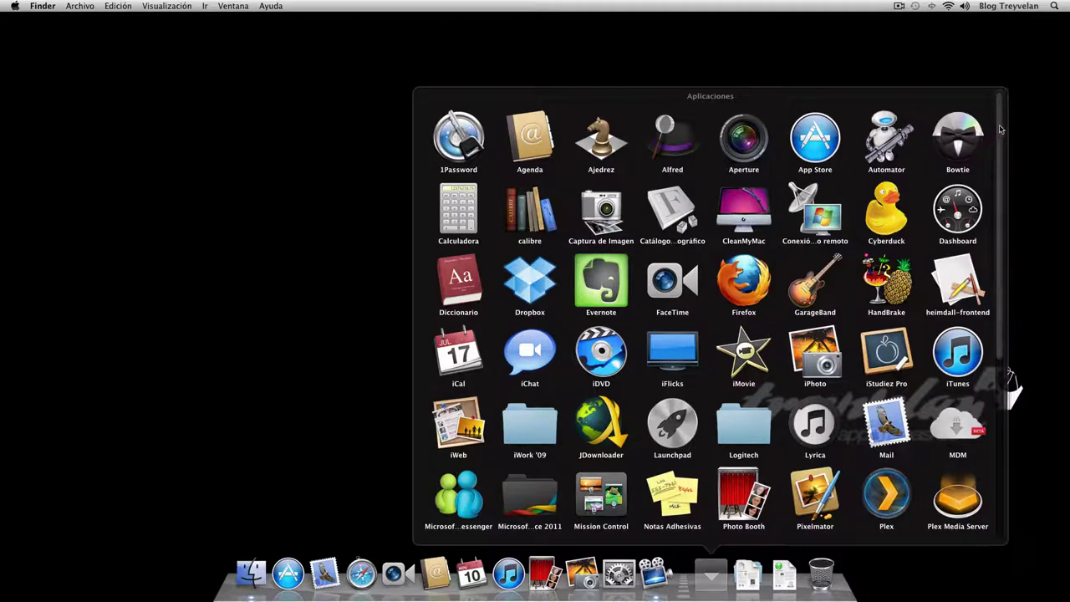
Launch Calculadora from the Aplicaciones grid, move its window, and quit it with Salir de Calculadora.
mouse_move(1001, 128)
left_mouse_down()
mouse_move(1011, 327)
mouse_move(999, 123)
left_mouse_up()
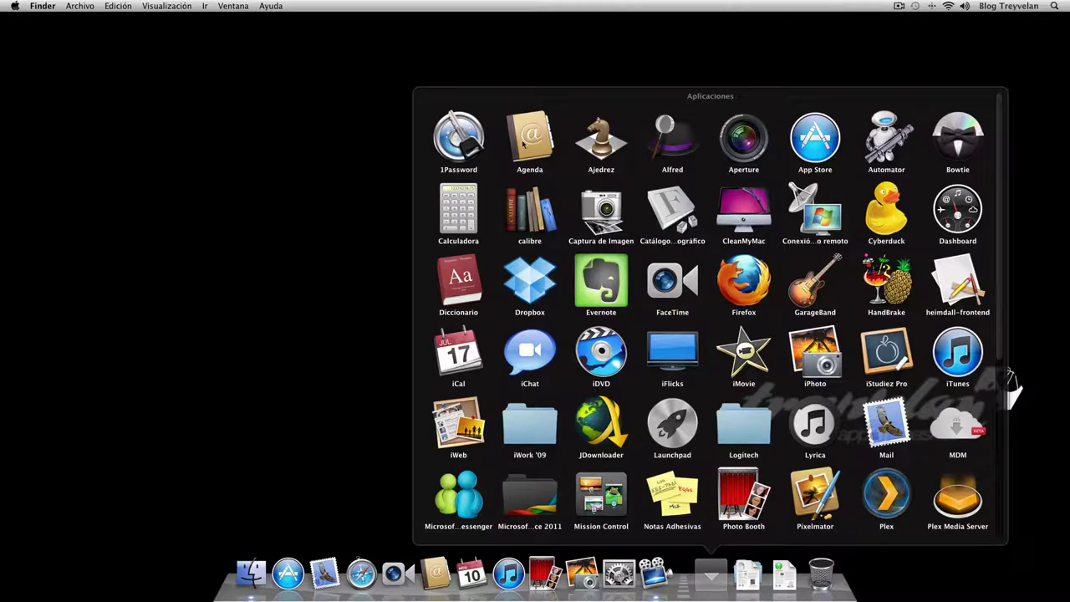
left_click(454, 207)
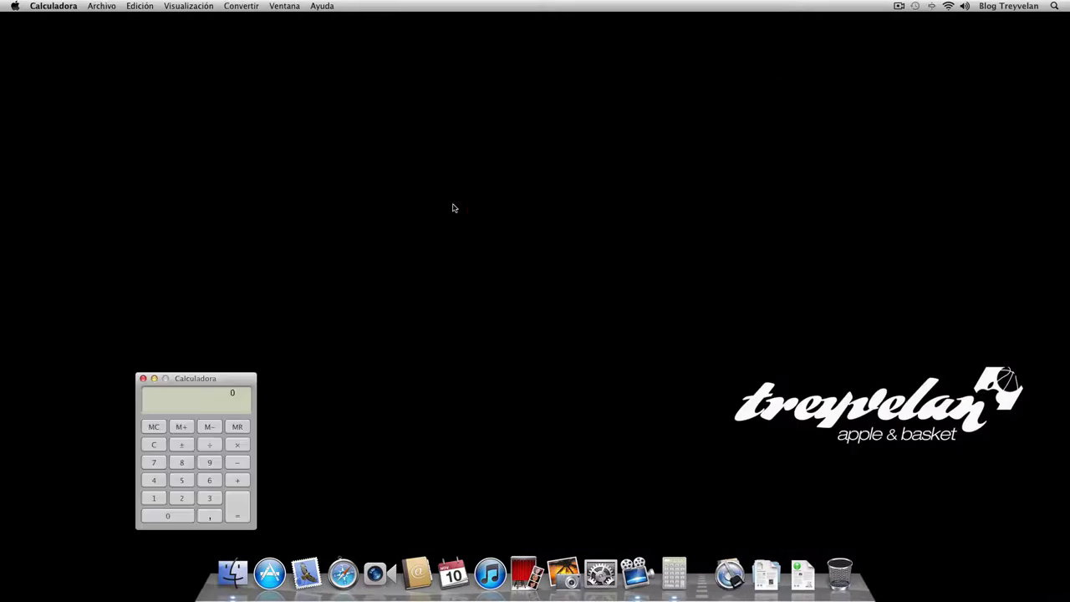
left_click_drag(206, 382, 220, 338)
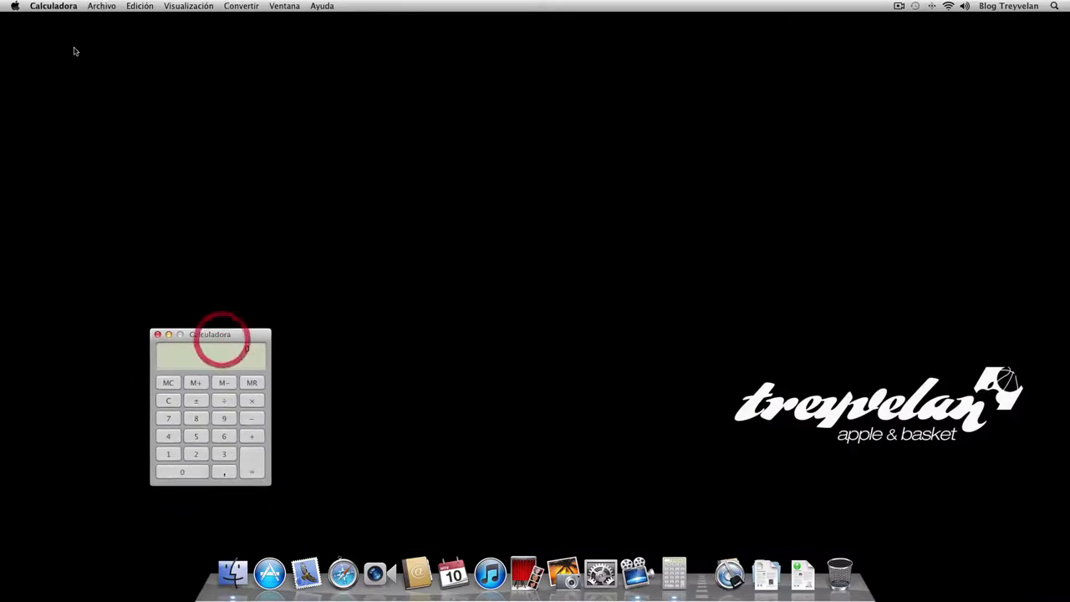
left_click(53, 6)
left_click(97, 75)
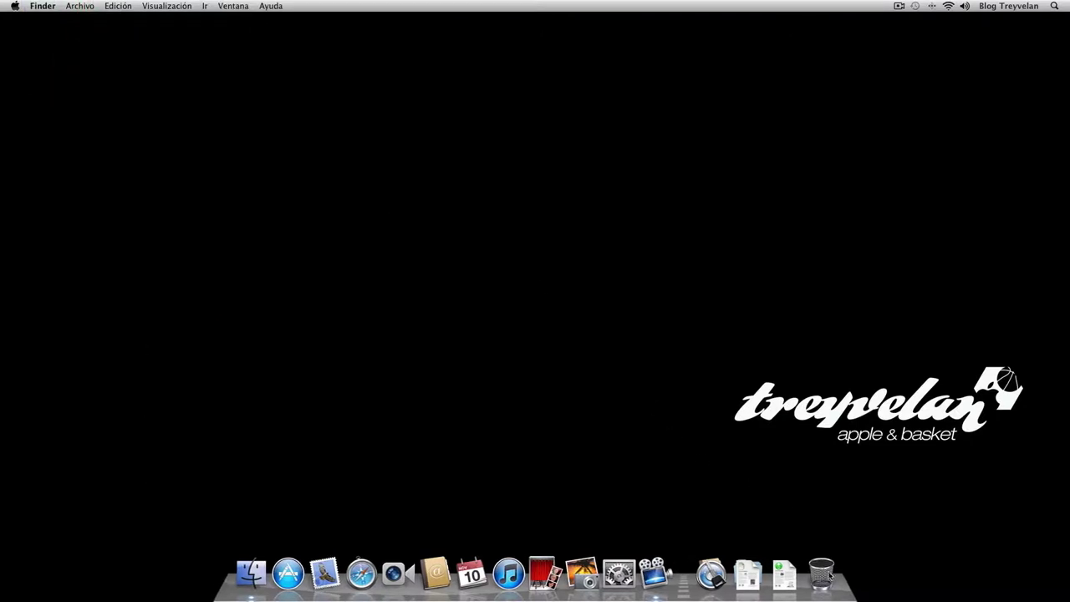
right_click(823, 586)
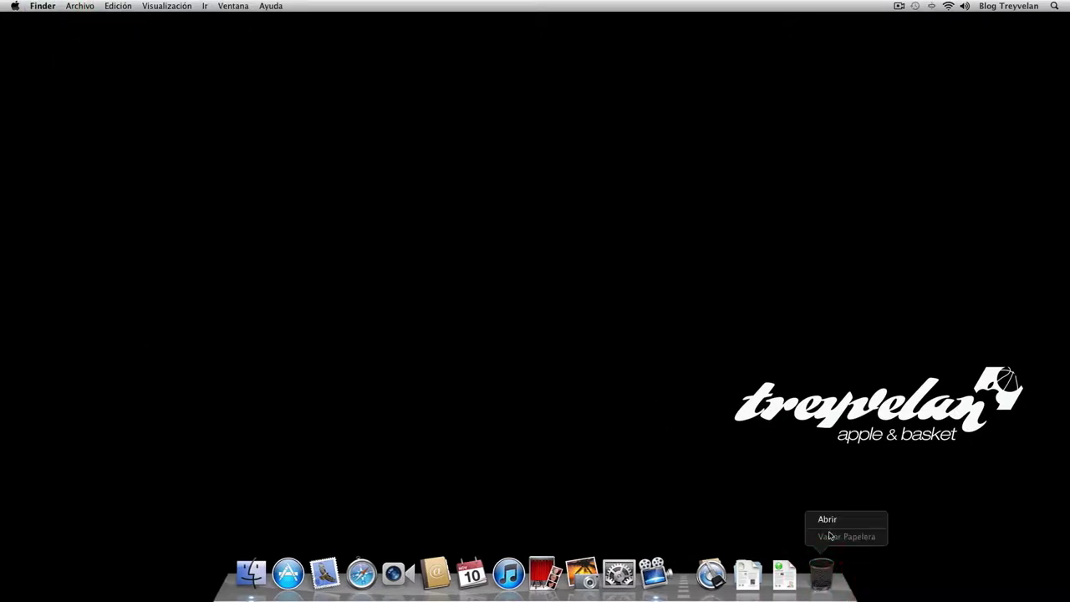
left_click(823, 579)
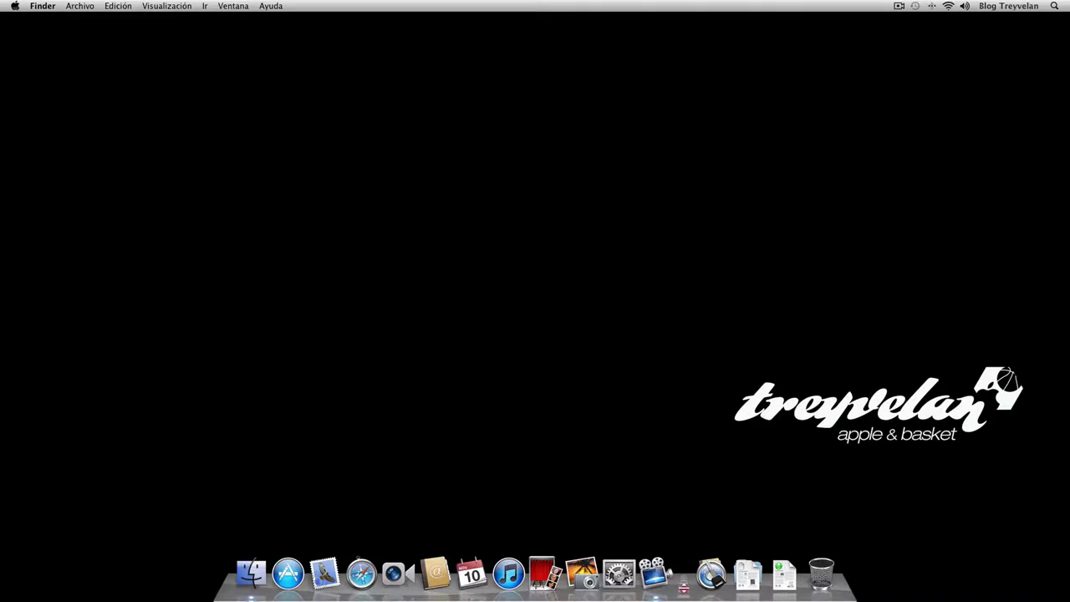
Drag the Dock divider up to enlarge the icons, then down to shrink them slightly.
left_click_drag(683, 588, 684, 559)
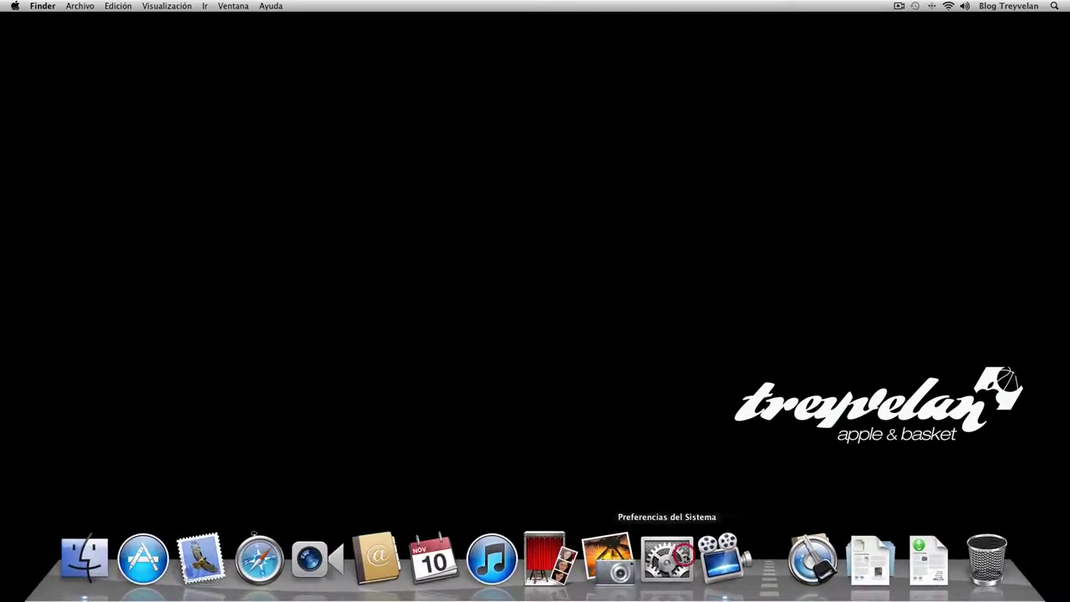
mouse_move(773, 567)
left_mouse_down()
mouse_move(770, 599)
mouse_move(764, 573)
left_mouse_up()
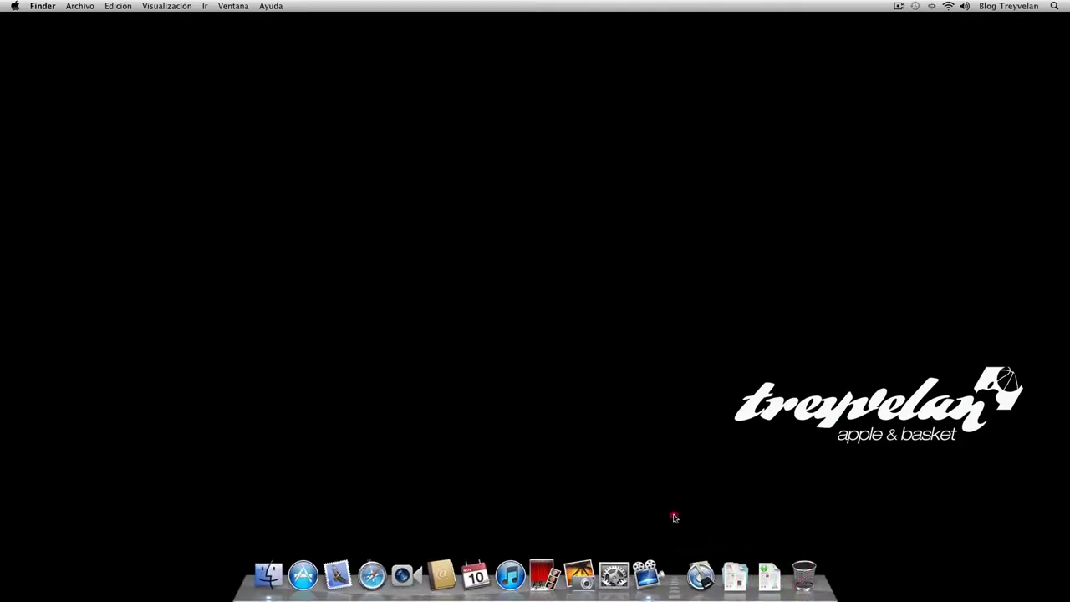
left_click(674, 513)
Turn on Dock automatic hiding (Activar ocultación) and reveal the Dock at the bottom edge.
left_click(15, 11)
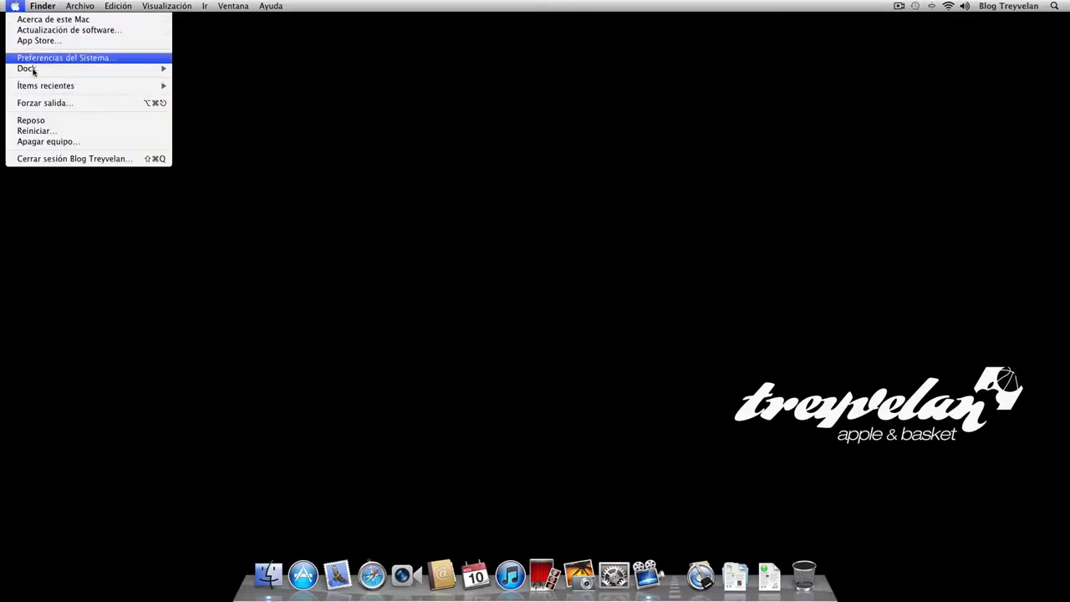
mouse_move(54, 70)
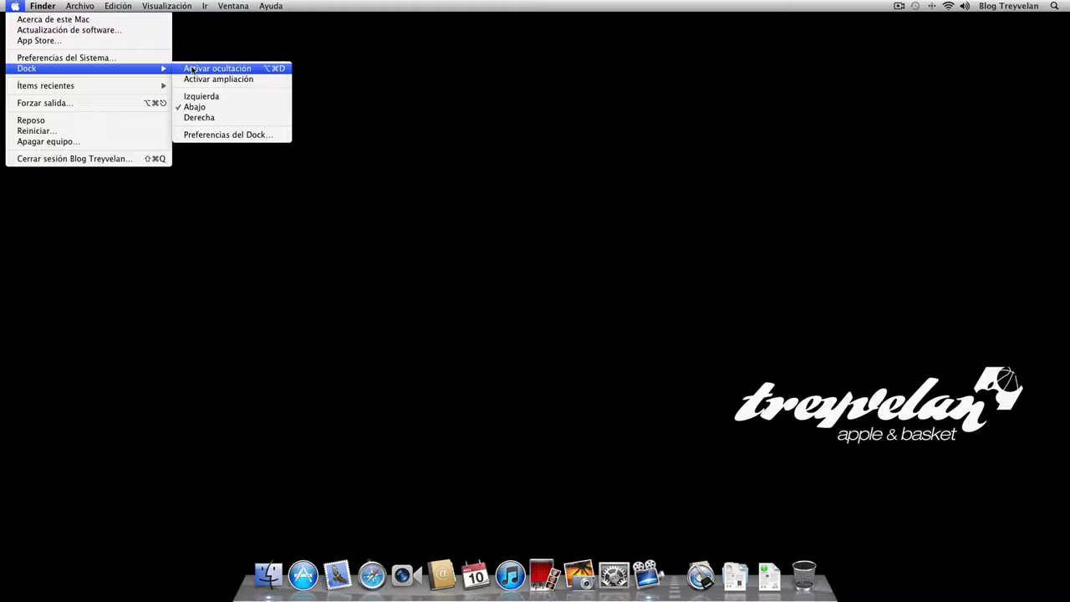
left_click(192, 71)
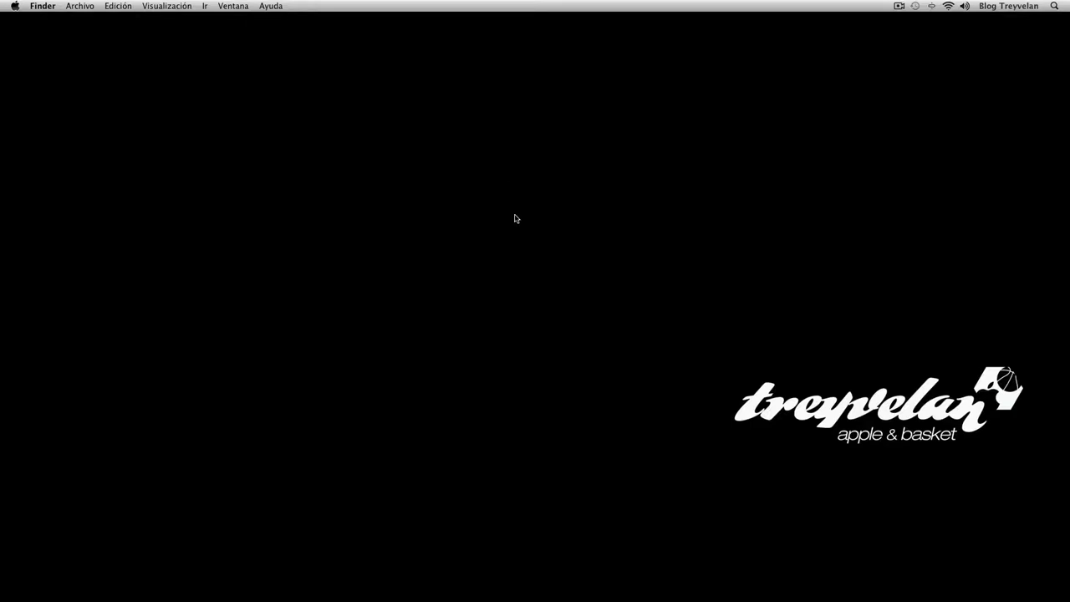
mouse_move(542, 597)
mouse_move(475, 598)
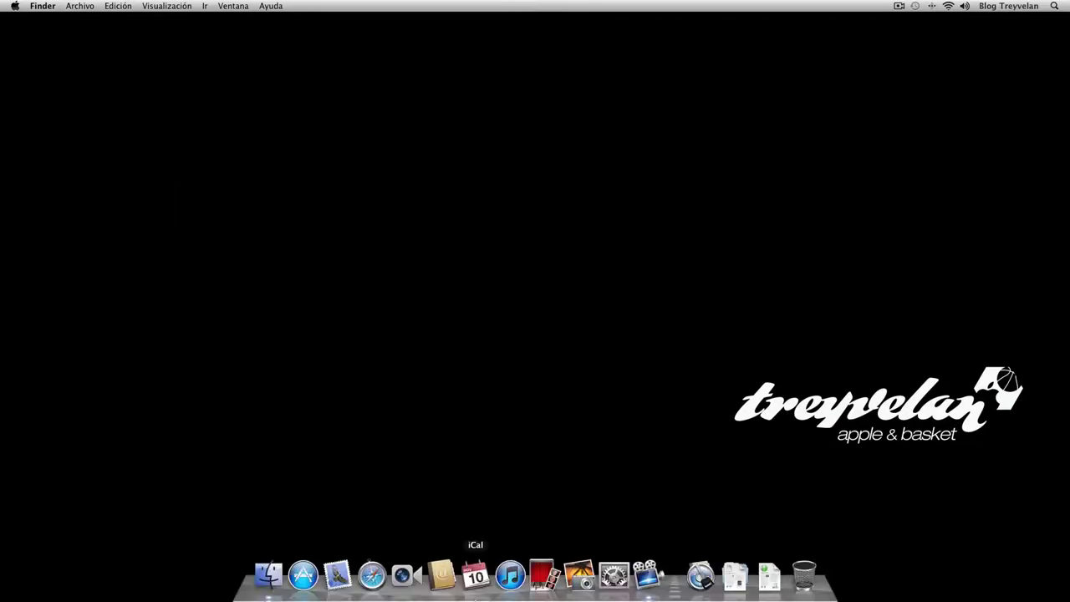
Turn automatic hiding back off and switch on Dock magnification (Activar ampliación).
left_click(36, 6)
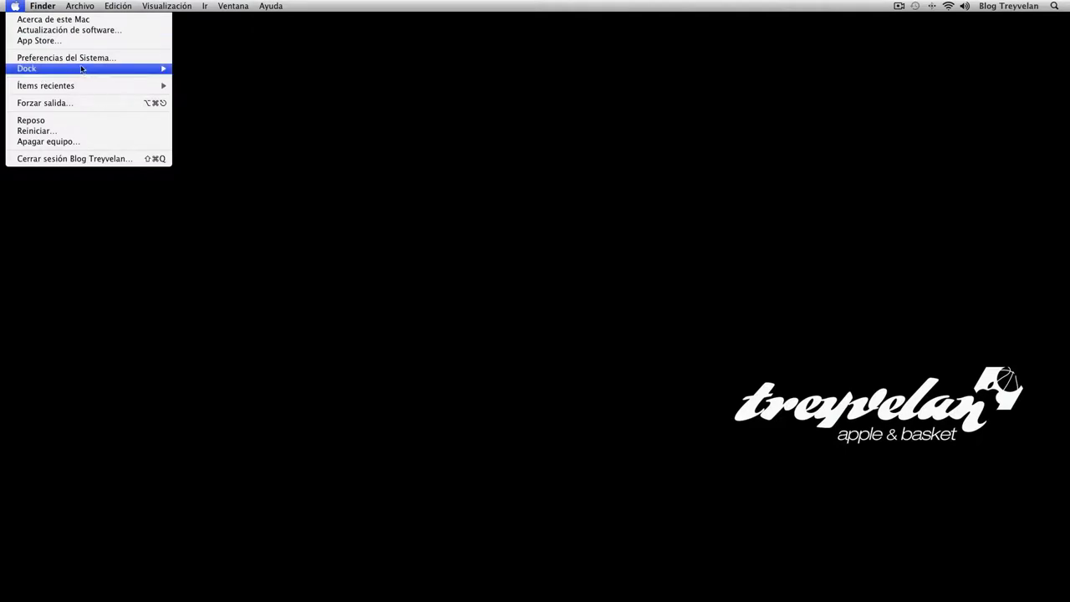
left_click(192, 70)
left_click(14, 5)
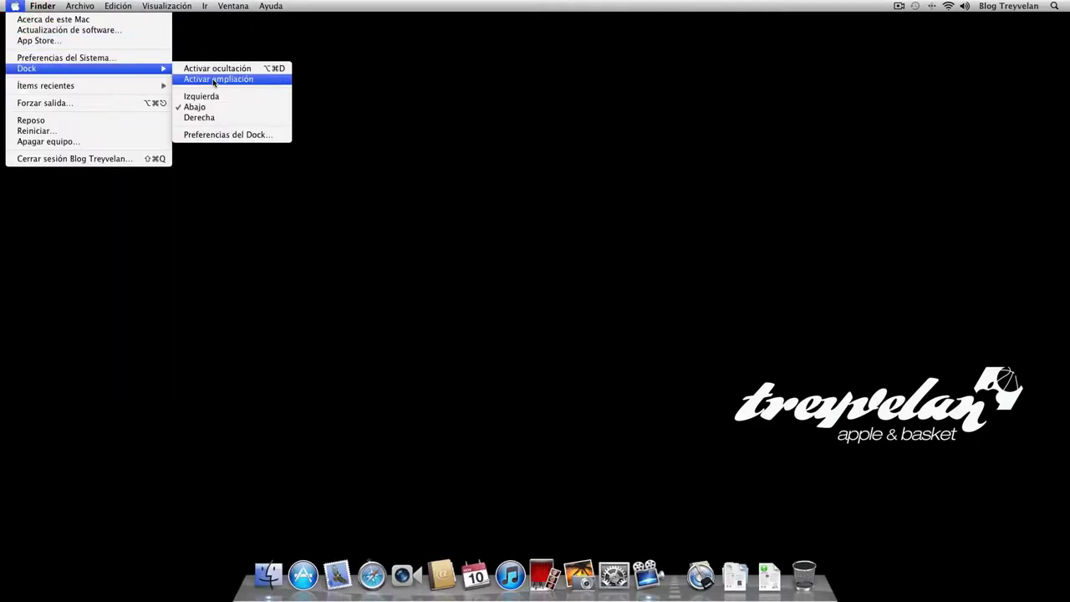
left_click(215, 79)
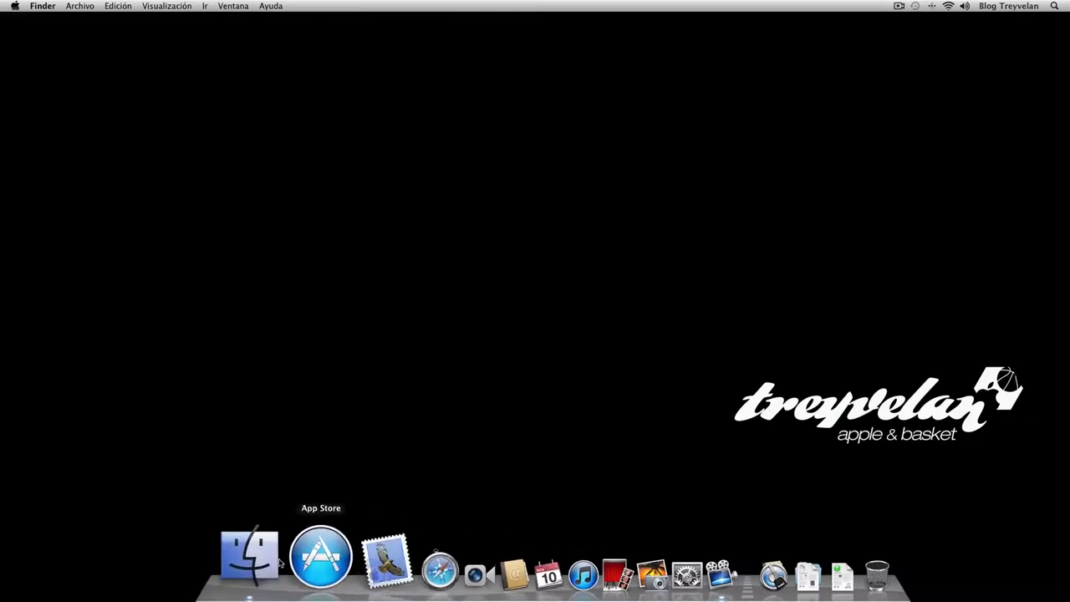
Turn off Dock magnification and move the Dock to the left (Izquierda).
left_click(16, 6)
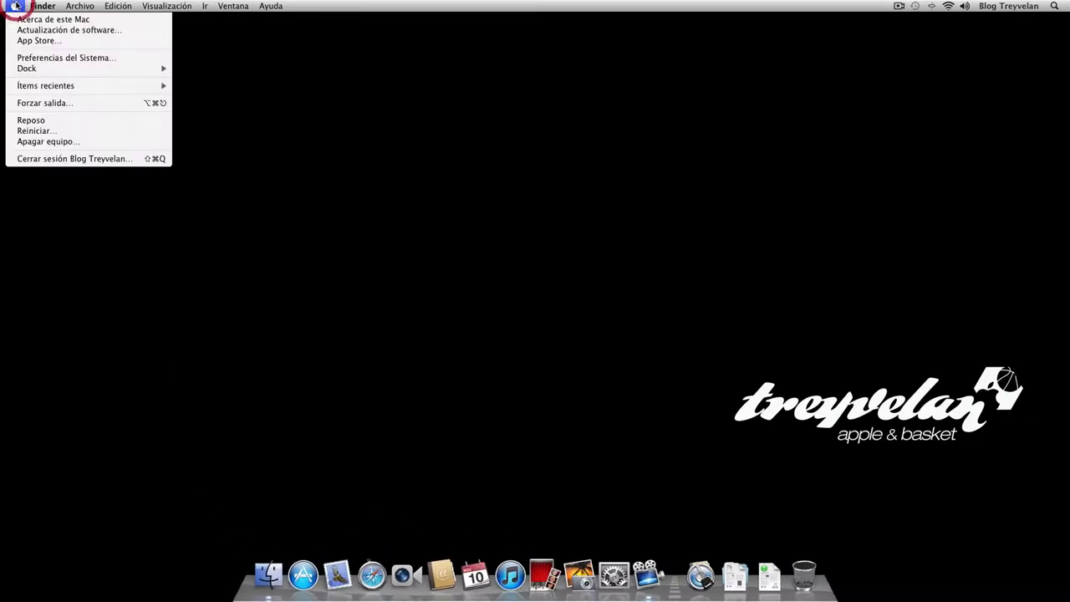
mouse_move(84, 70)
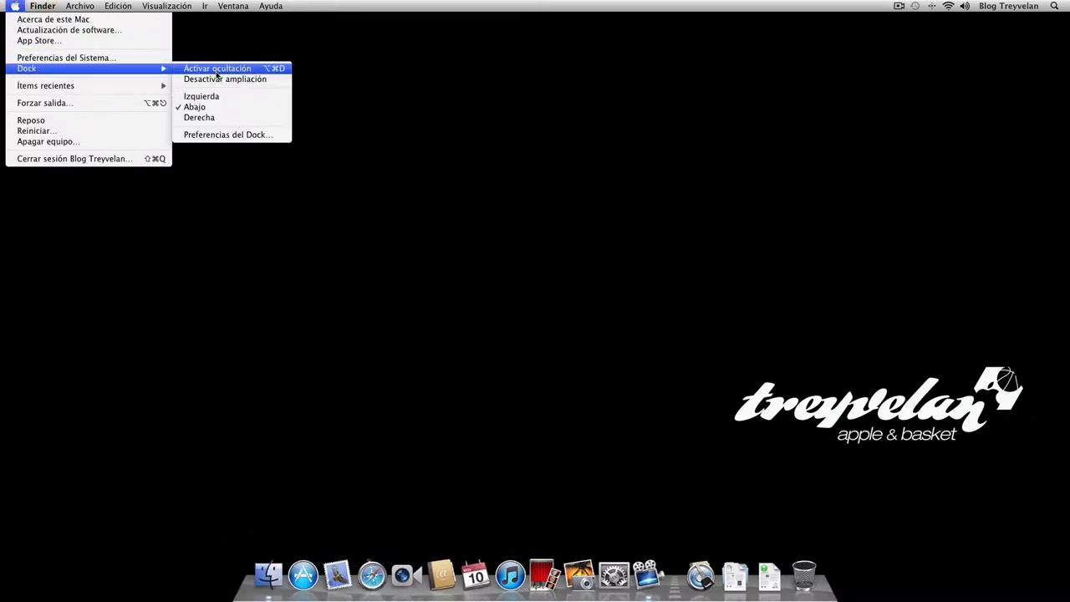
left_click(215, 84)
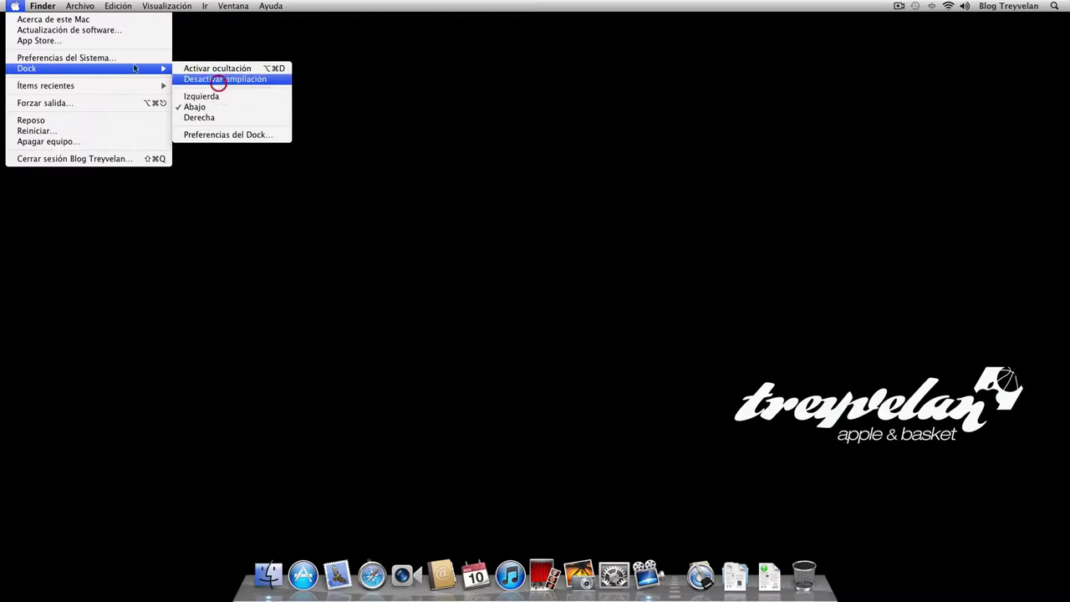
left_click(16, 6)
mouse_move(66, 70)
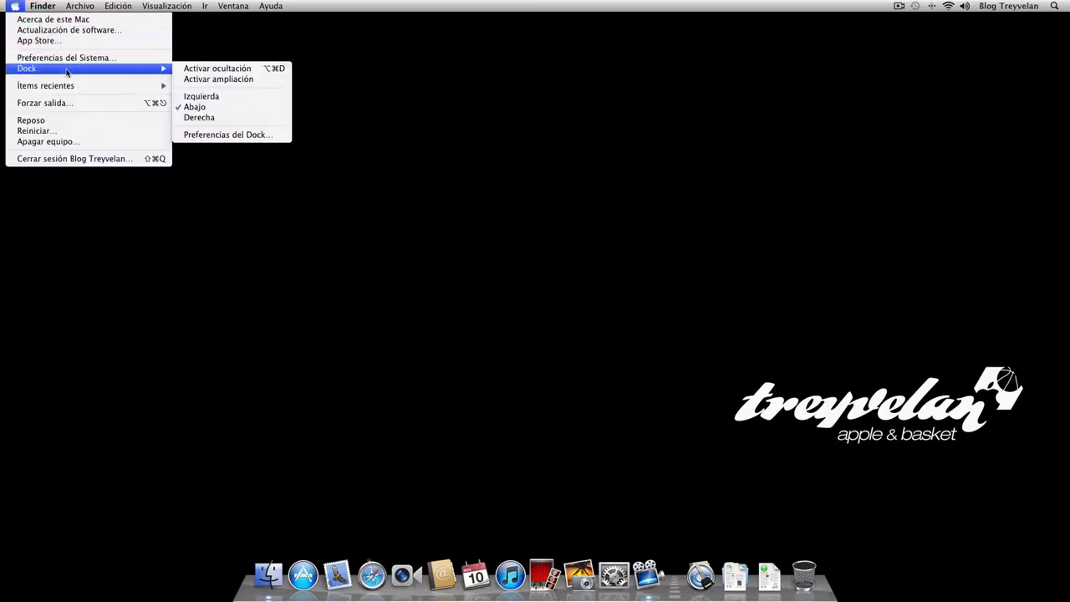
left_click(219, 98)
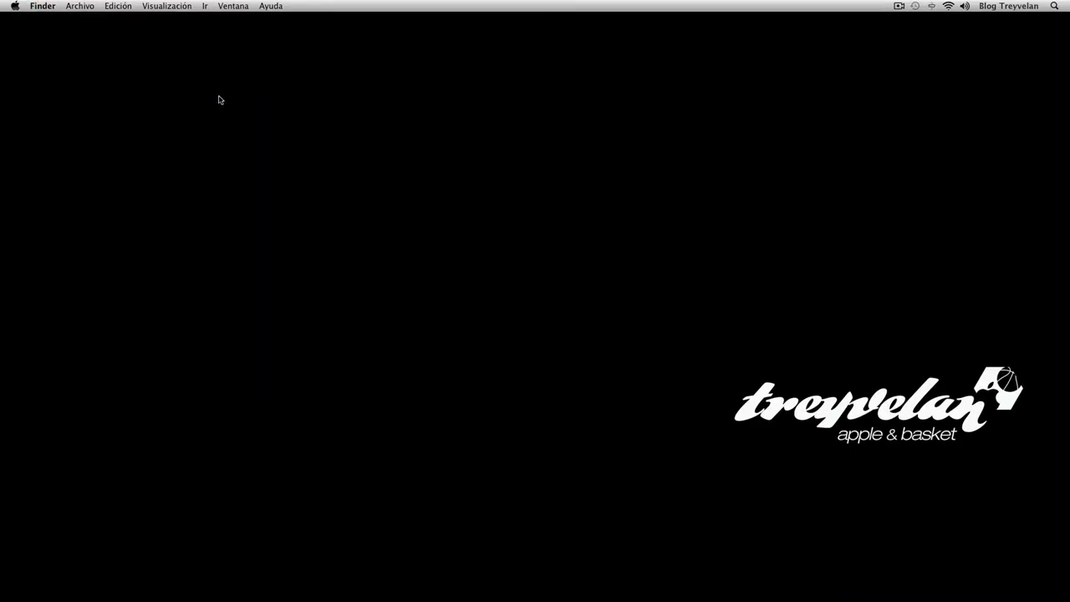
Move the Dock to the right (Derecha), then back to the bottom (Abajo).
left_click(15, 6)
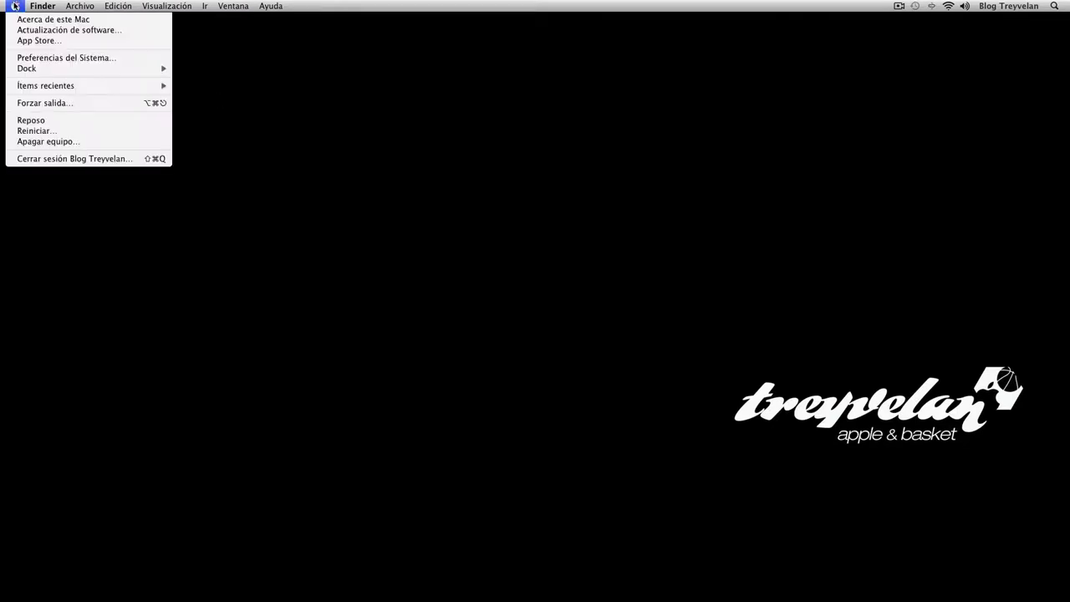
mouse_move(89, 72)
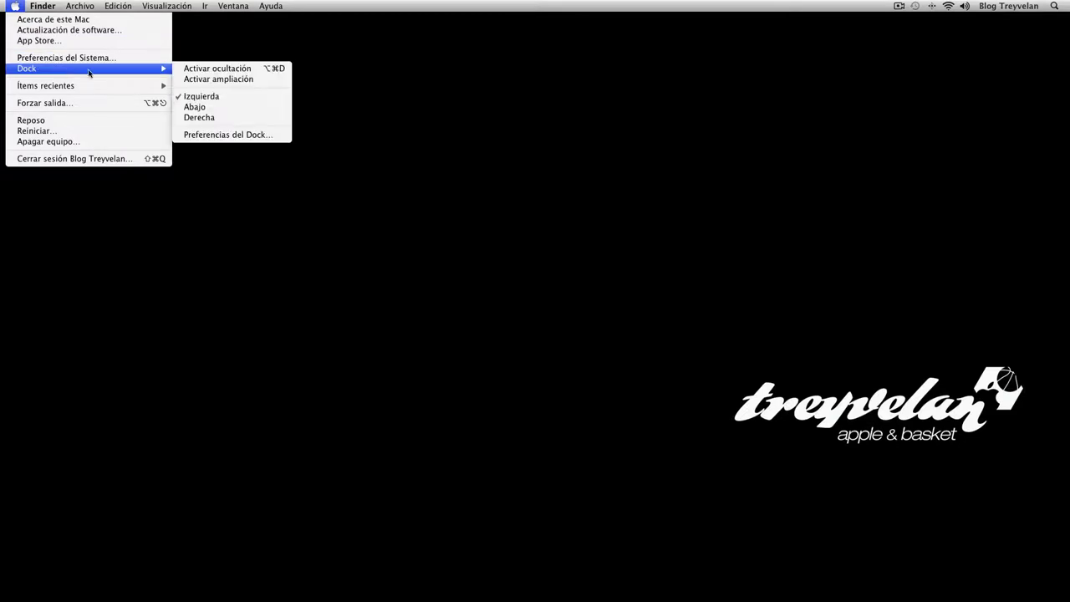
left_click(244, 119)
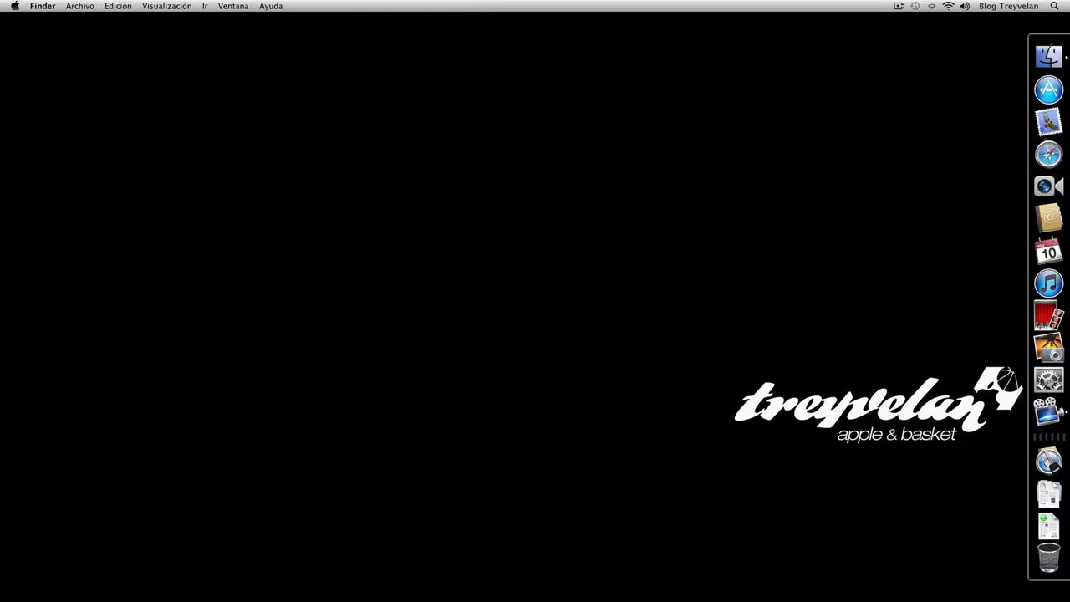
left_click(16, 7)
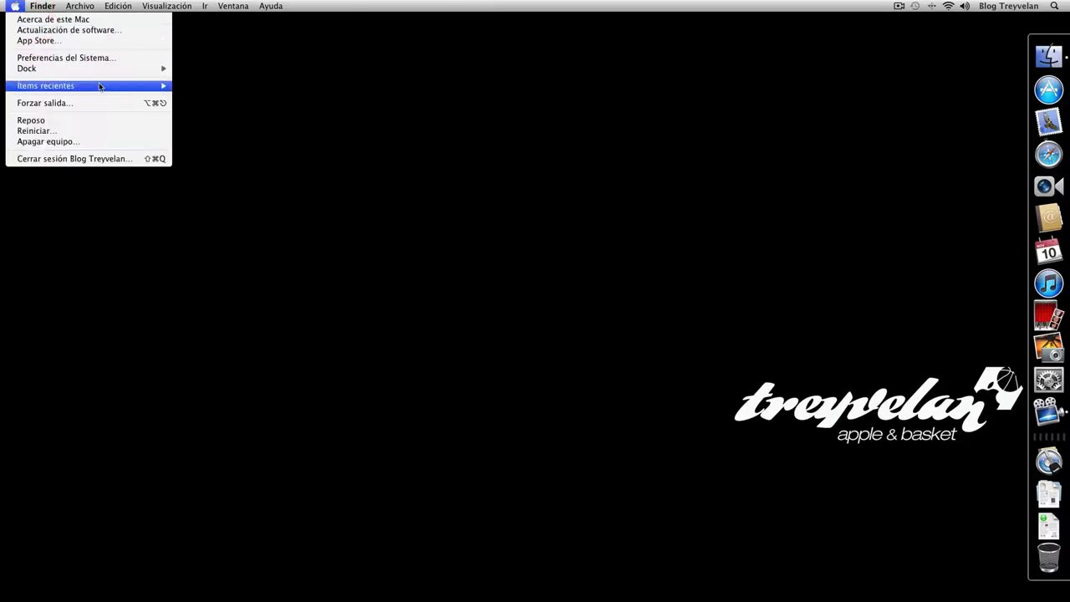
mouse_move(88, 89)
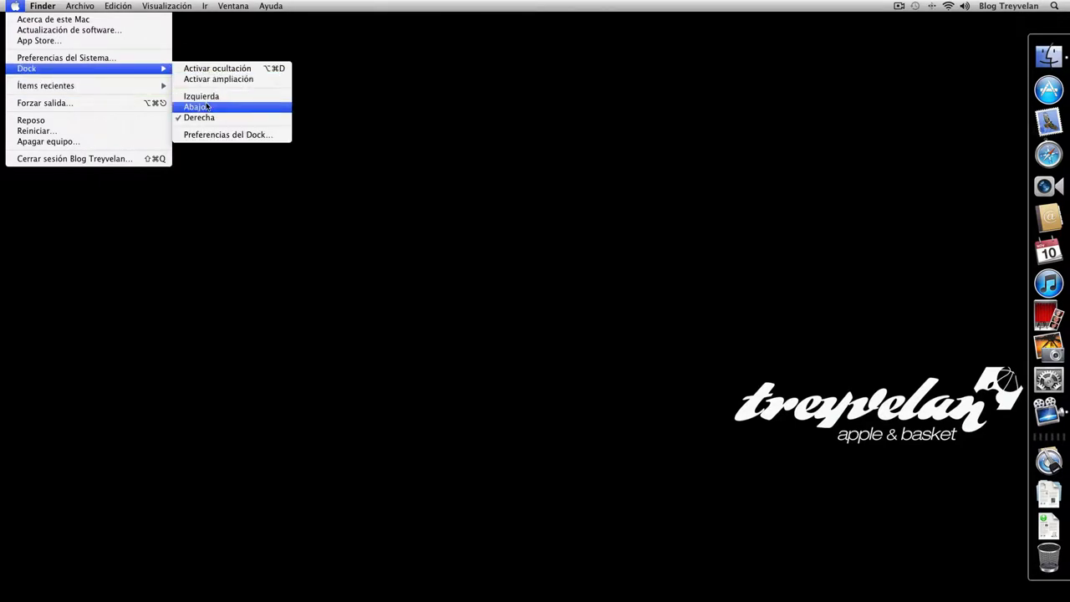
left_click(207, 106)
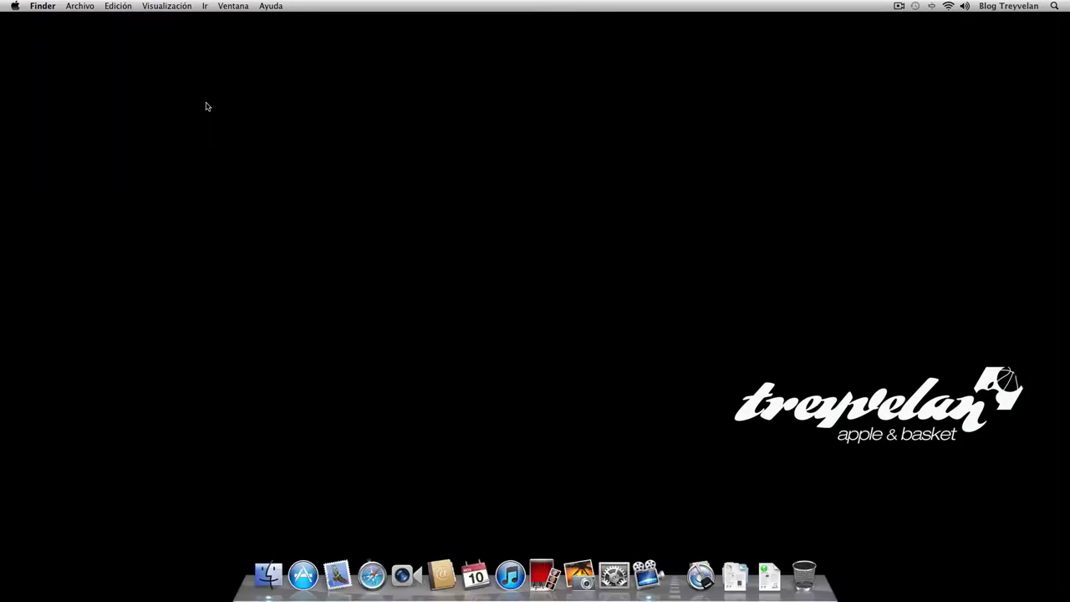
Open Preferencias del Dock and enlarge the Dock with the Tamaño slider.
left_click(16, 6)
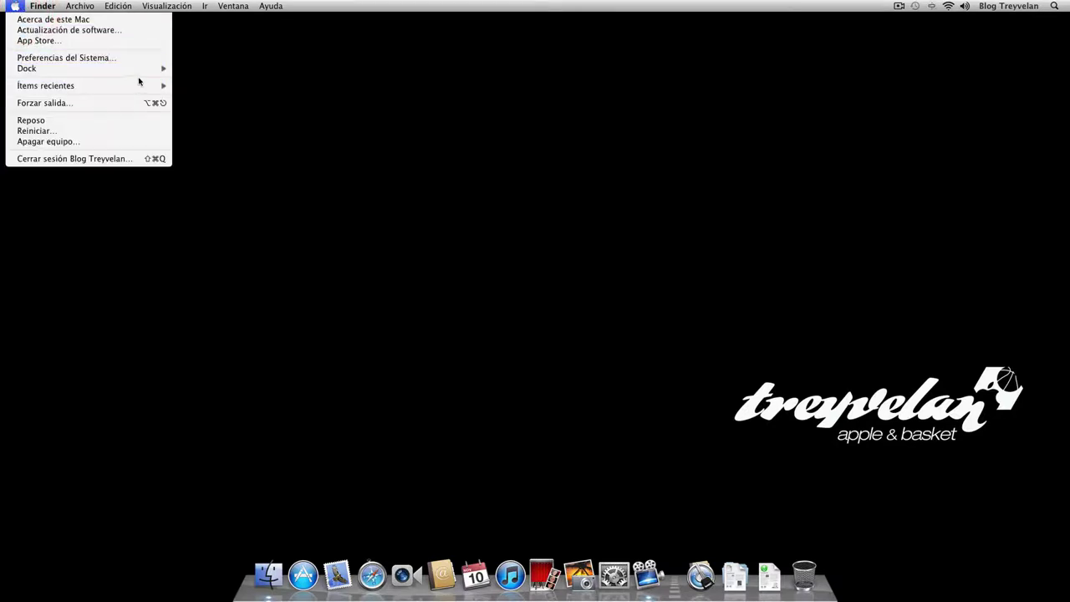
mouse_move(145, 73)
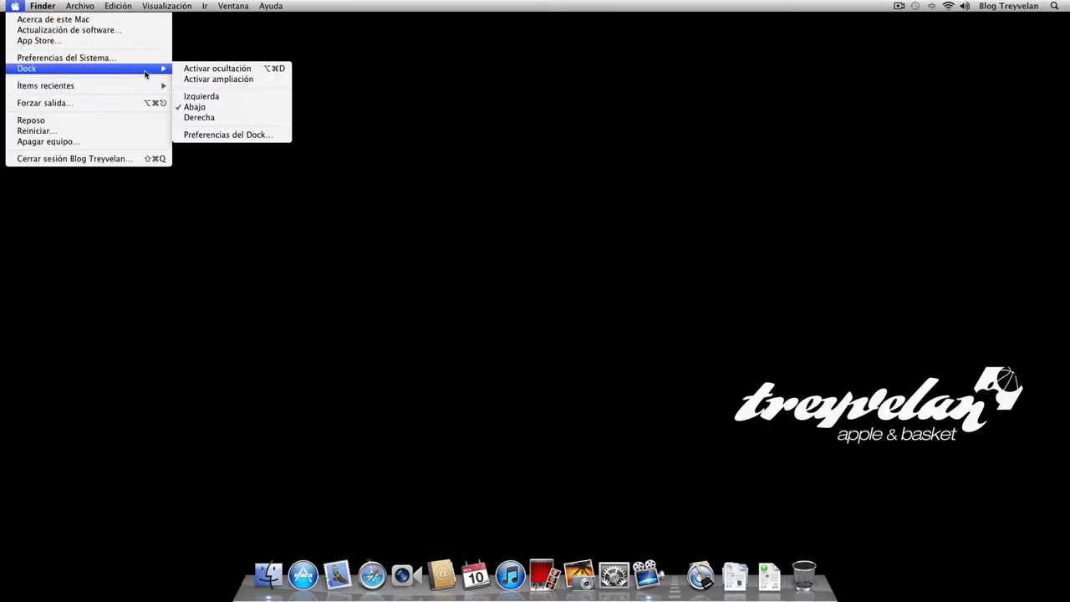
left_click(236, 136)
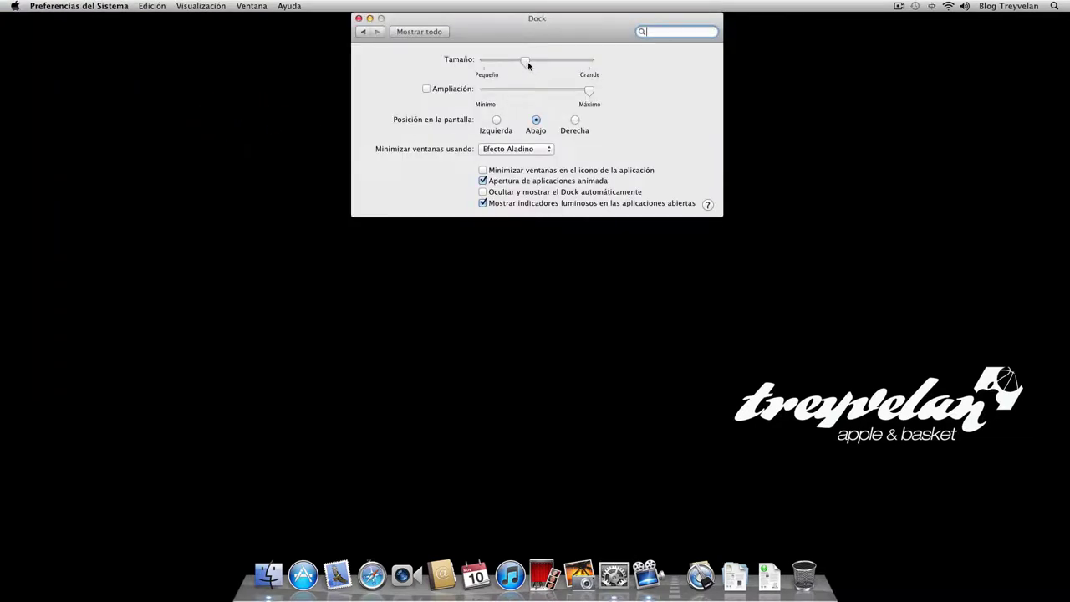
mouse_move(529, 66)
left_mouse_down()
mouse_move(580, 63)
mouse_move(548, 61)
left_mouse_up()
Tick Ampliación and try several amounts, then untick it, enlarge the Dock slightly, and open Finder.
left_click(426, 89)
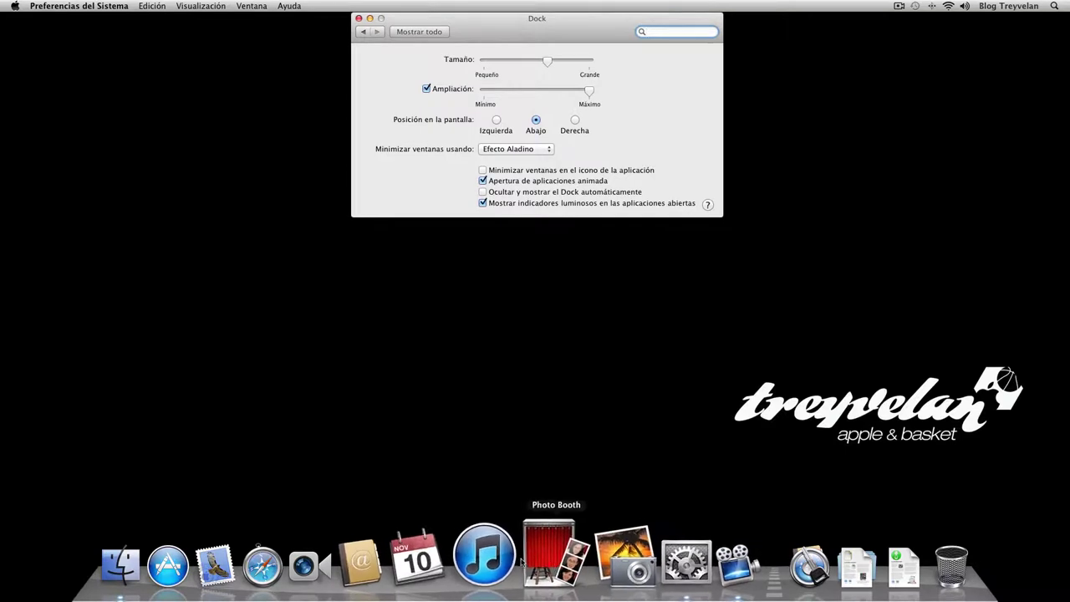
left_click_drag(589, 91, 503, 89)
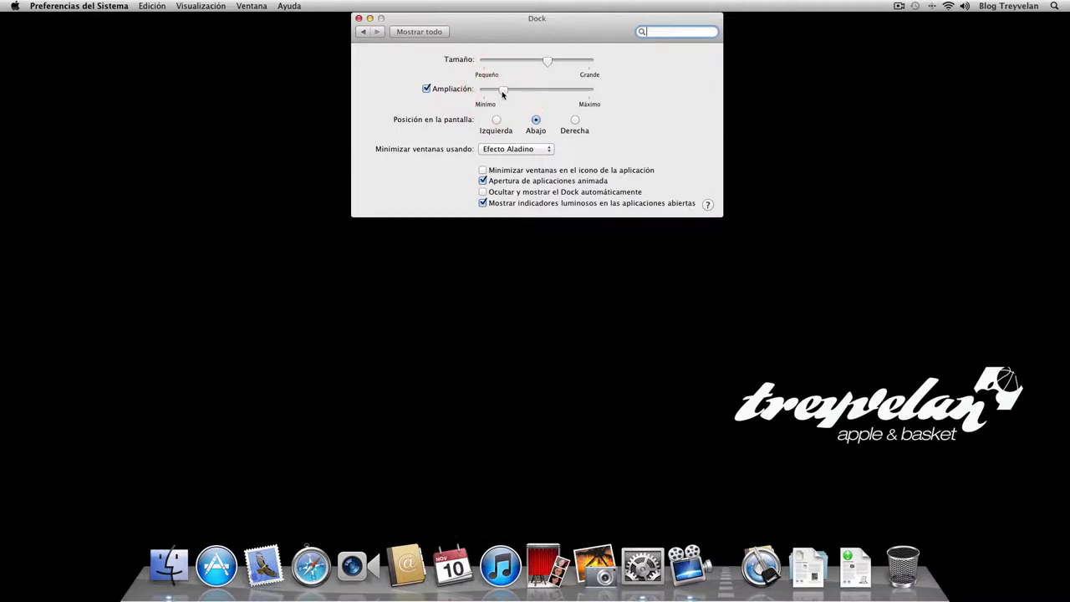
left_click_drag(503, 94, 531, 94)
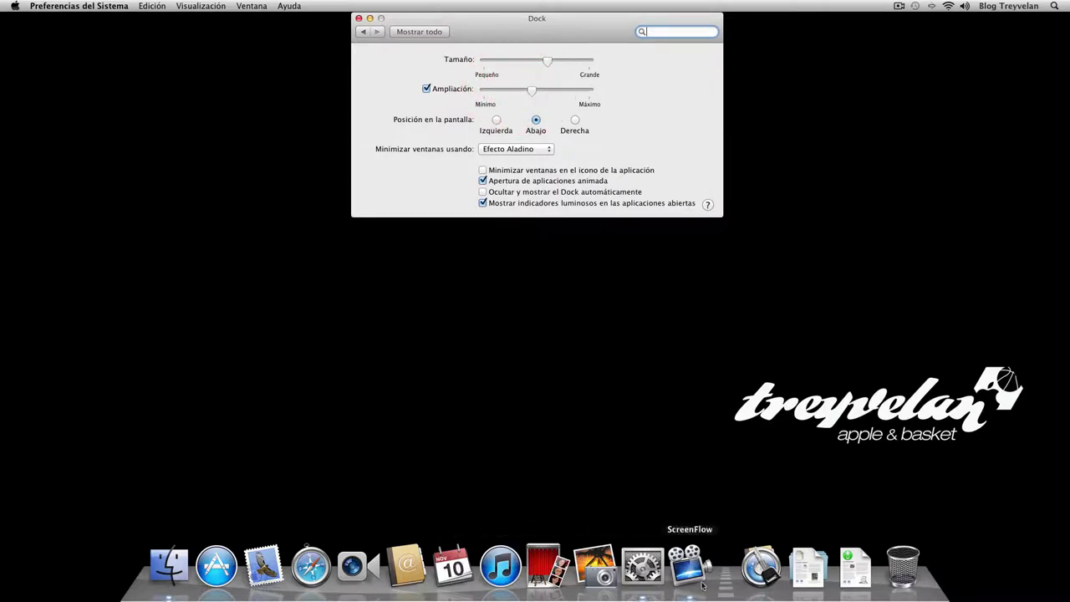
left_click_drag(724, 577, 679, 595)
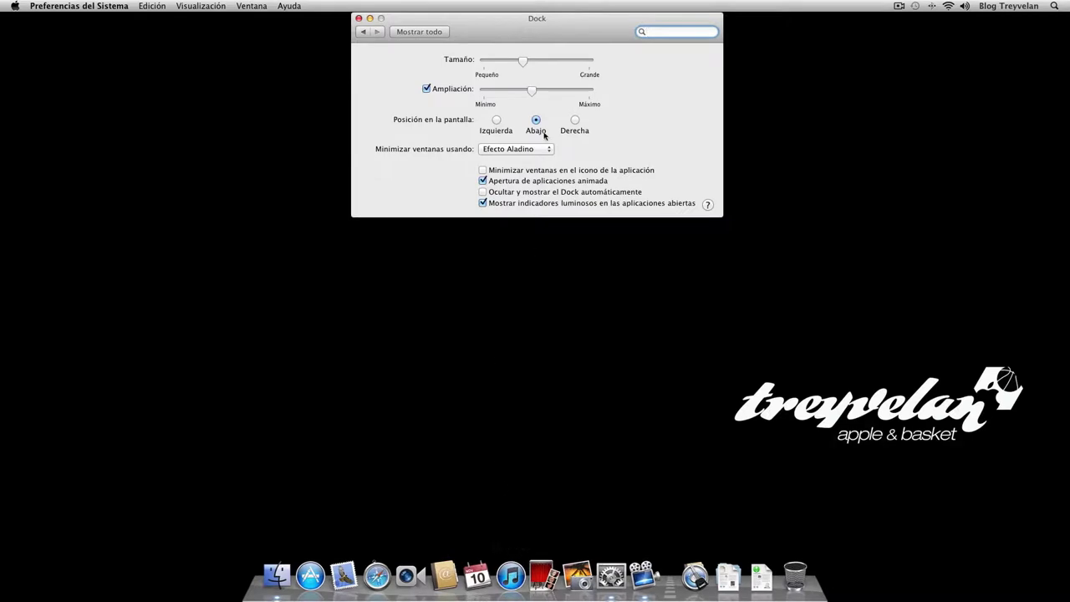
left_click_drag(535, 94, 609, 89)
left_click(428, 89)
left_click_drag(523, 60, 536, 60)
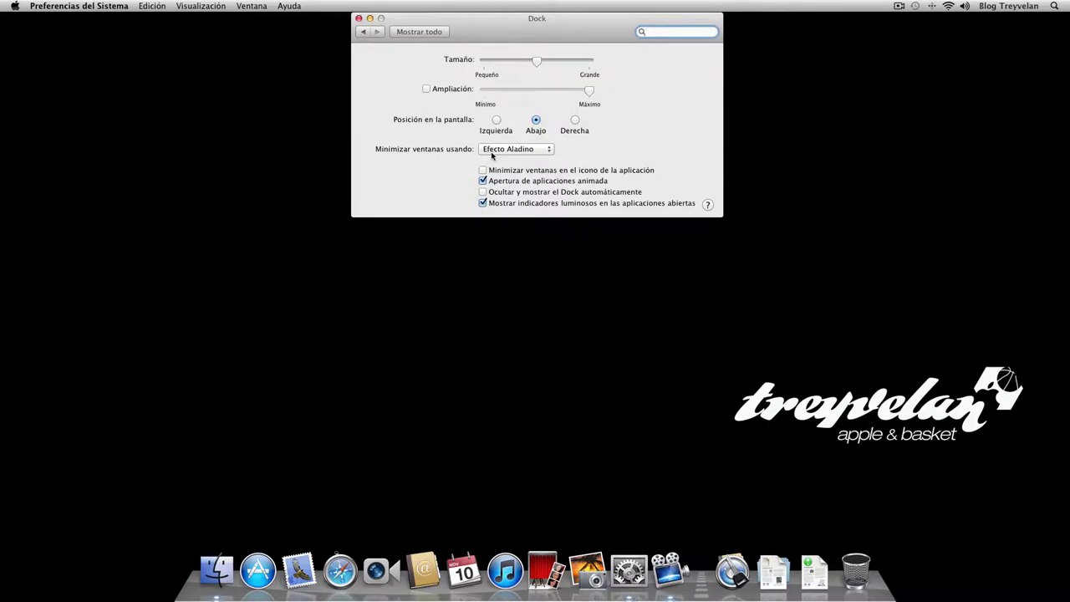
left_click(214, 569)
Arrange the preferences and Finder windows, then minimize and restore Finder with the genie effect.
left_click_drag(491, 31, 717, 48)
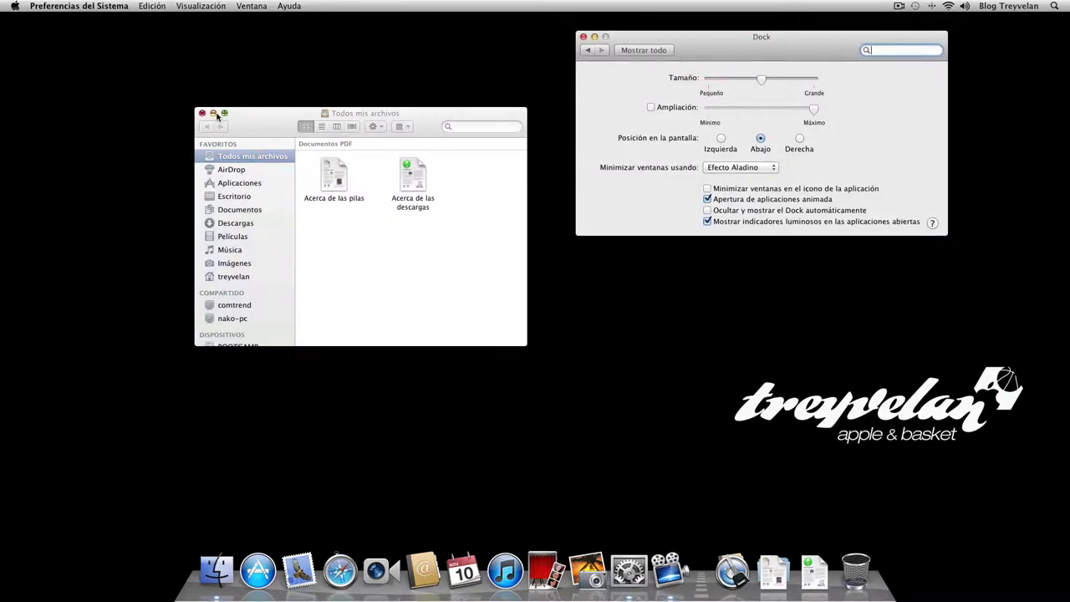
left_click_drag(266, 126, 232, 103)
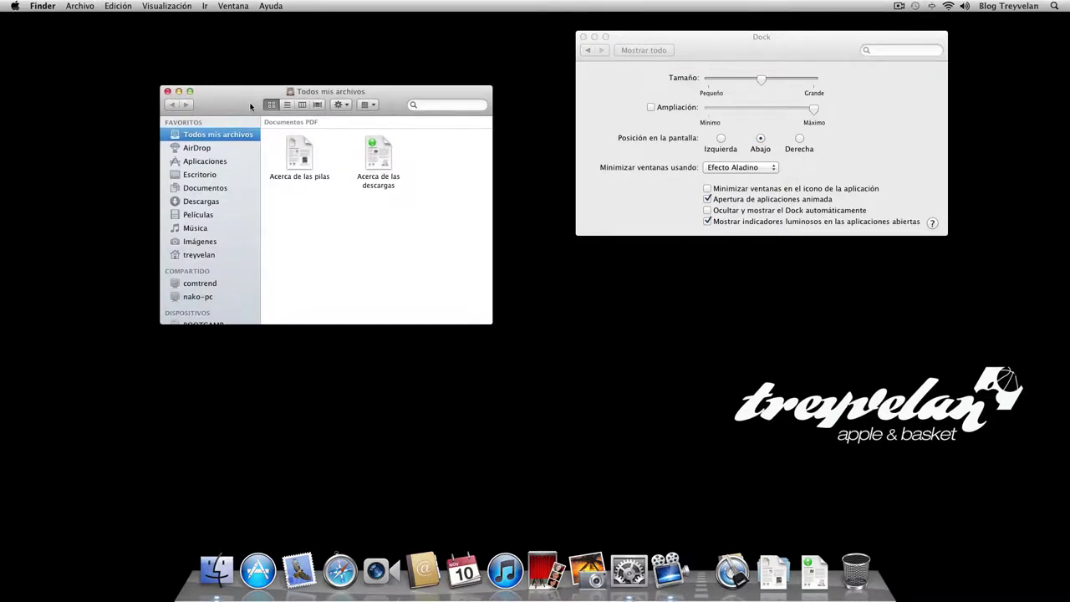
left_click(179, 91)
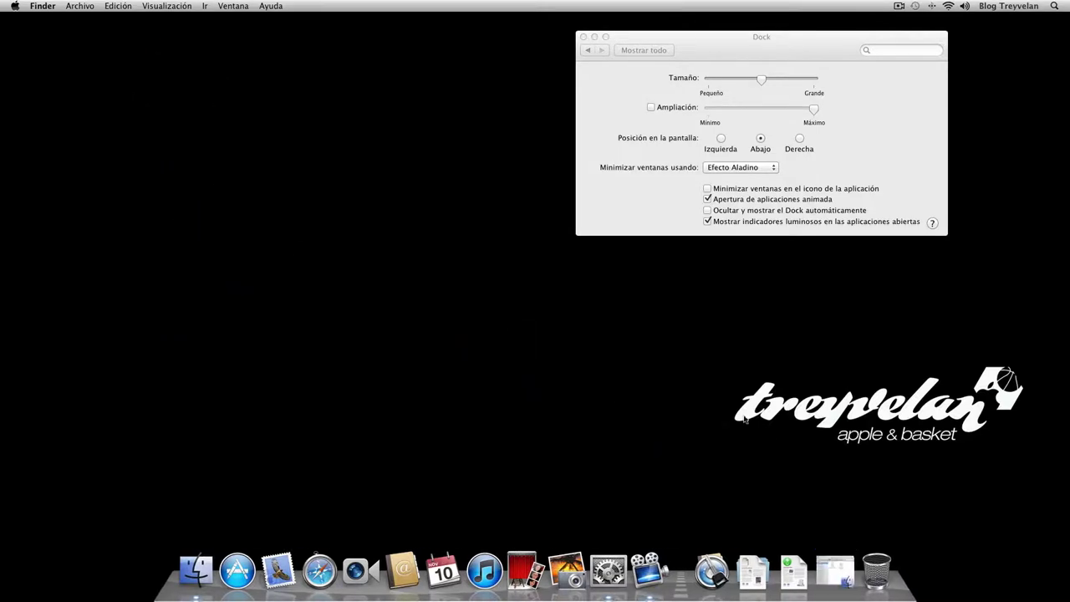
left_click(848, 579)
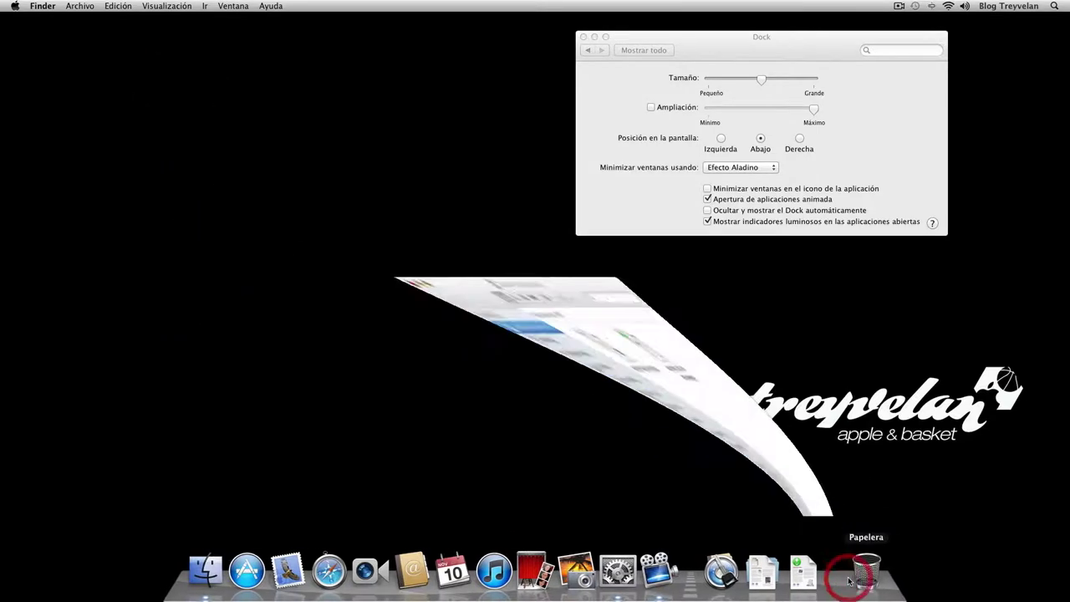
Set 'Minimizar ventanas usando' to Efecto a escala and test it on the Finder window.
left_click(734, 170)
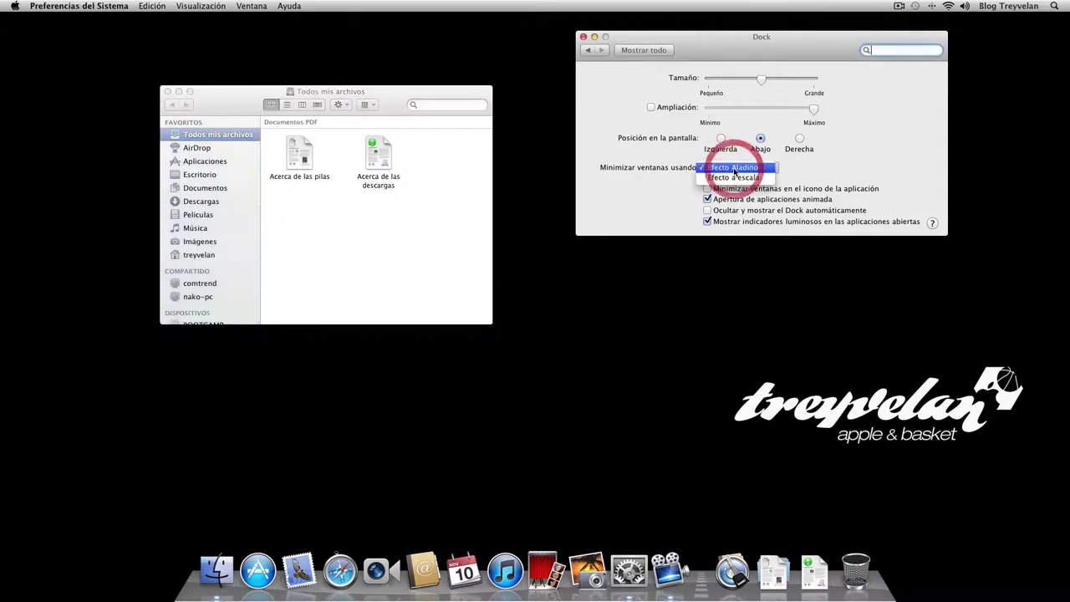
left_click(734, 179)
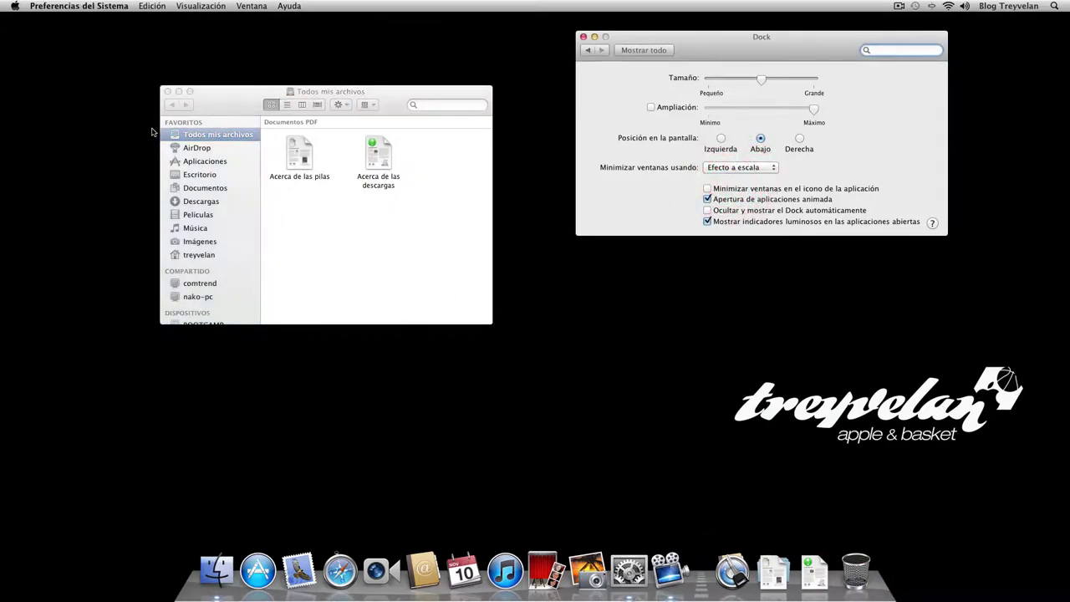
left_click(178, 92)
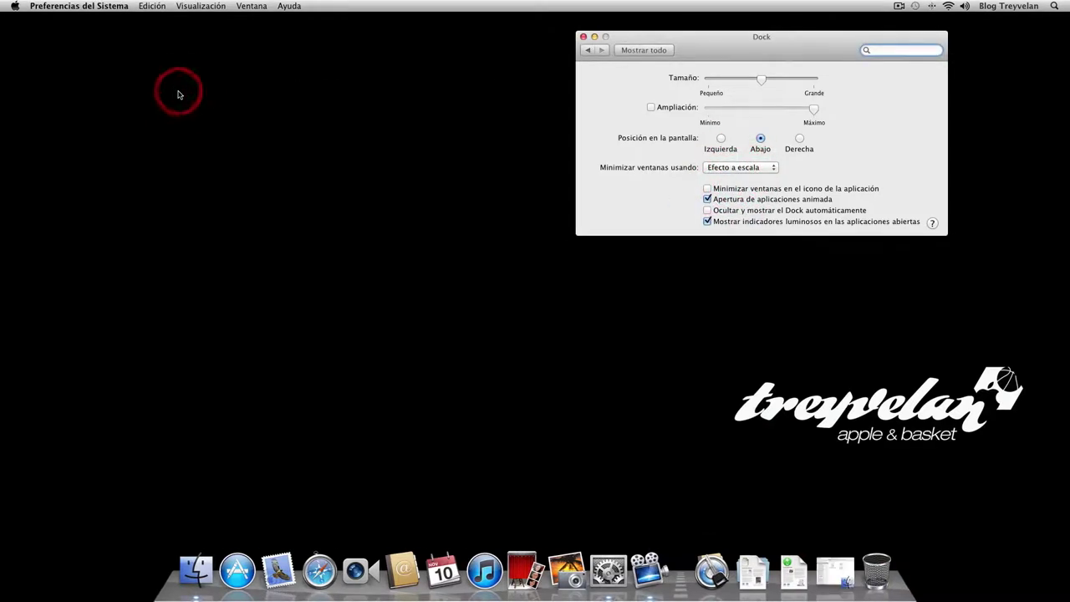
left_click(835, 574)
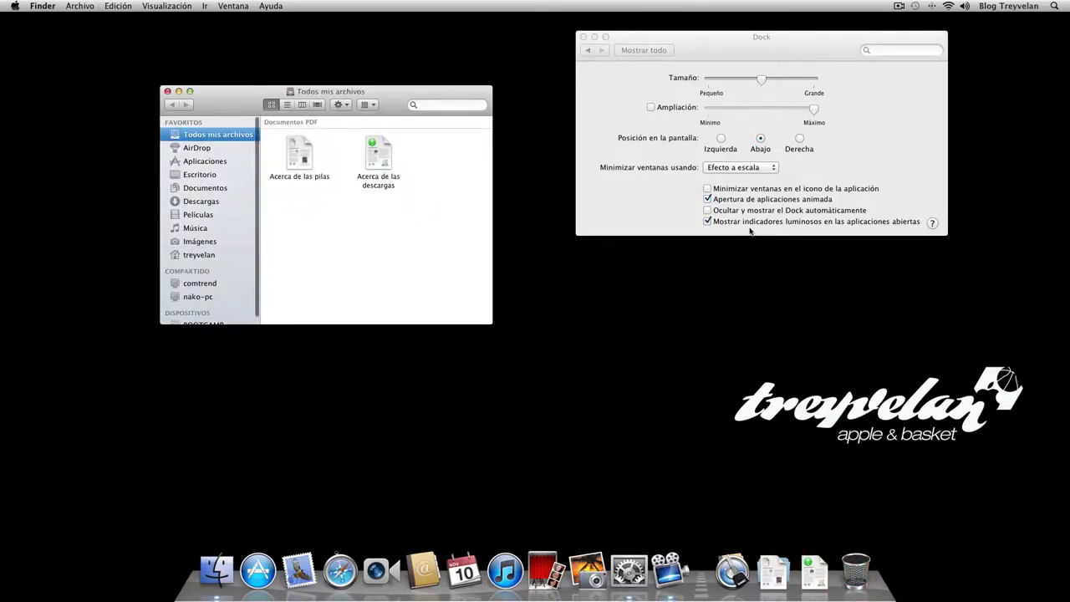
Set the minimize effect back to Efecto Aladino and close the Todos mis archivos window.
left_click(738, 170)
left_click(732, 157)
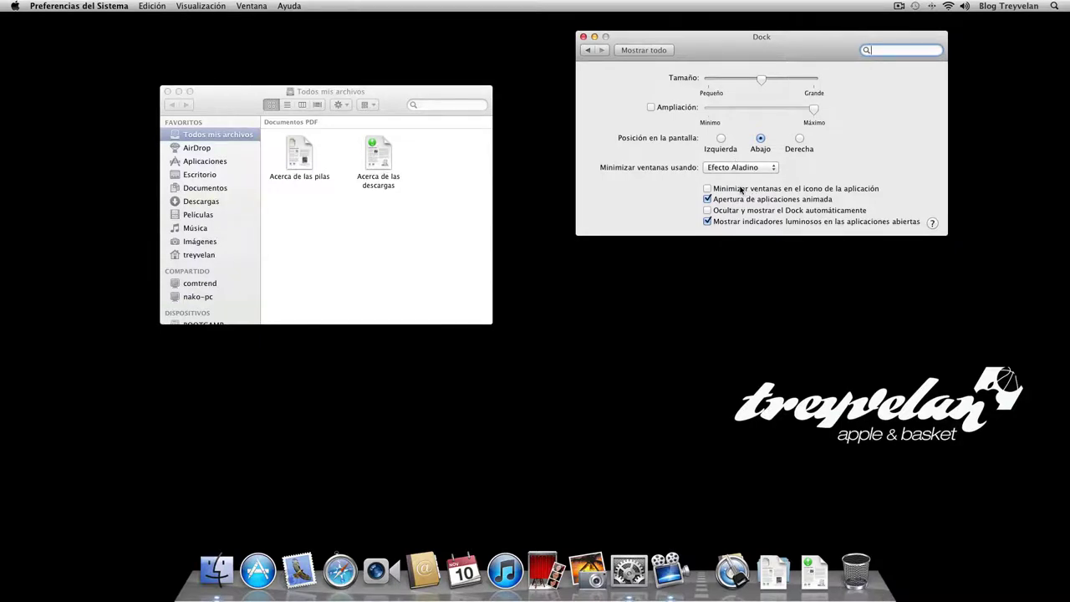
left_click(167, 91)
Launch Safari, move its window left, and minimize and restore it.
left_click(340, 570)
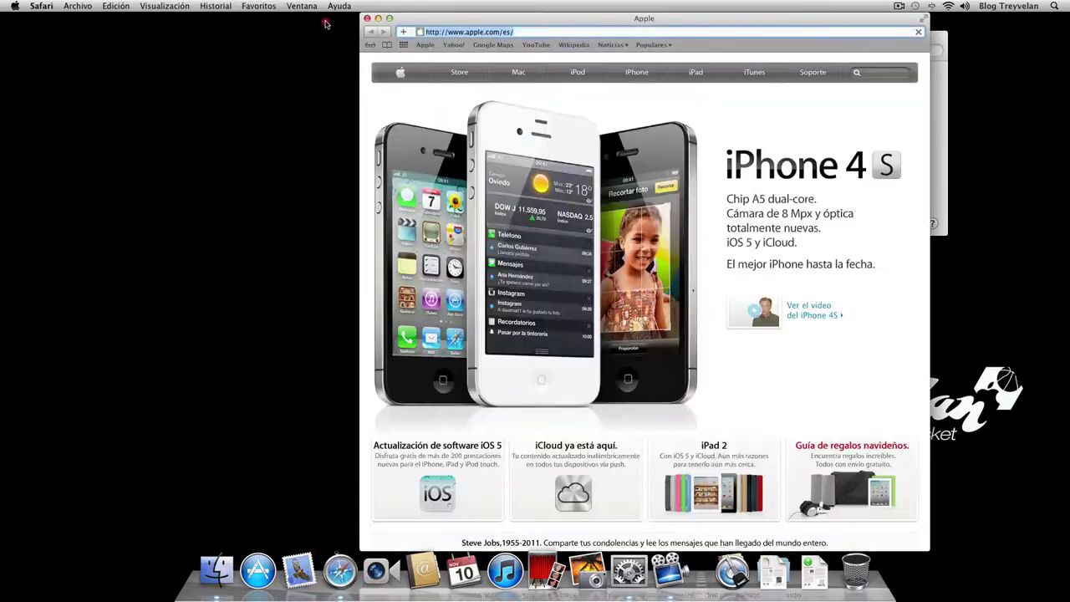
left_click_drag(483, 18, 138, 13)
left_click(29, 17)
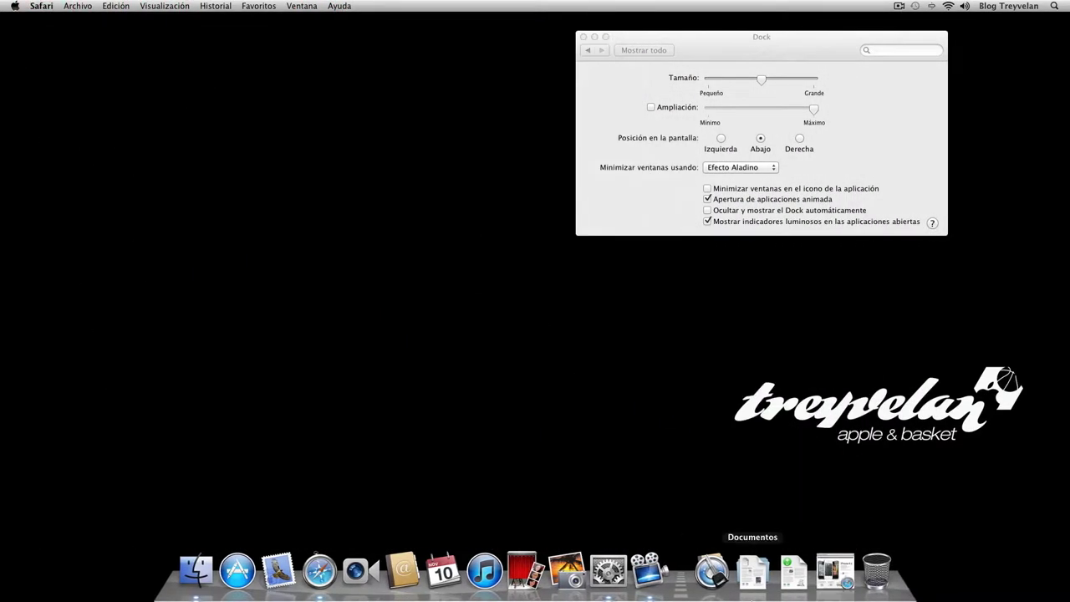
left_click(836, 577)
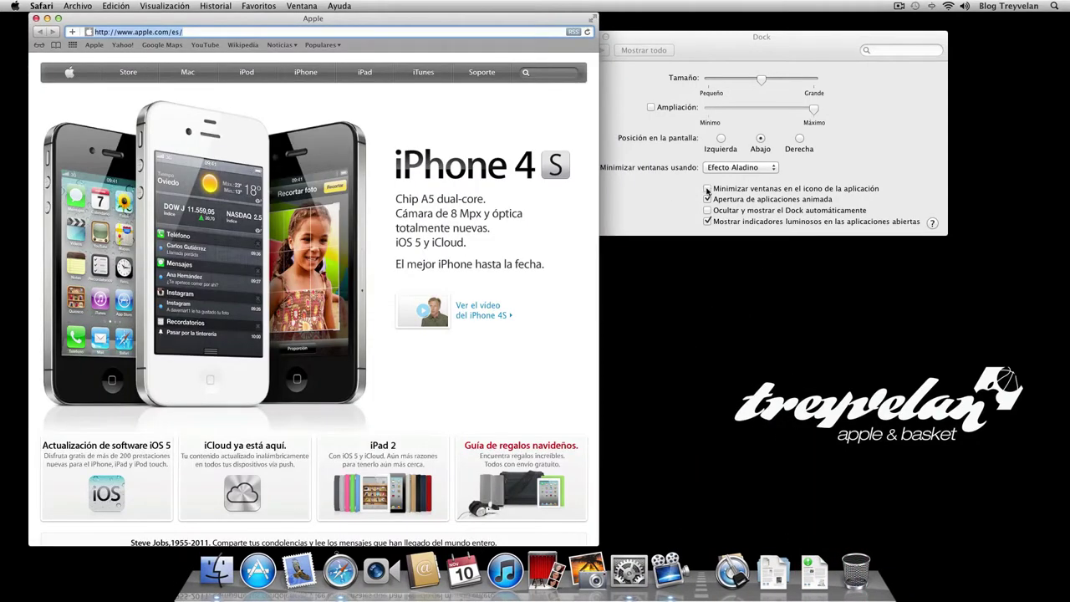
Check 'Minimizar ventanas en el icono de la aplicación' and test it by minimizing and restoring Safari.
left_click(707, 190)
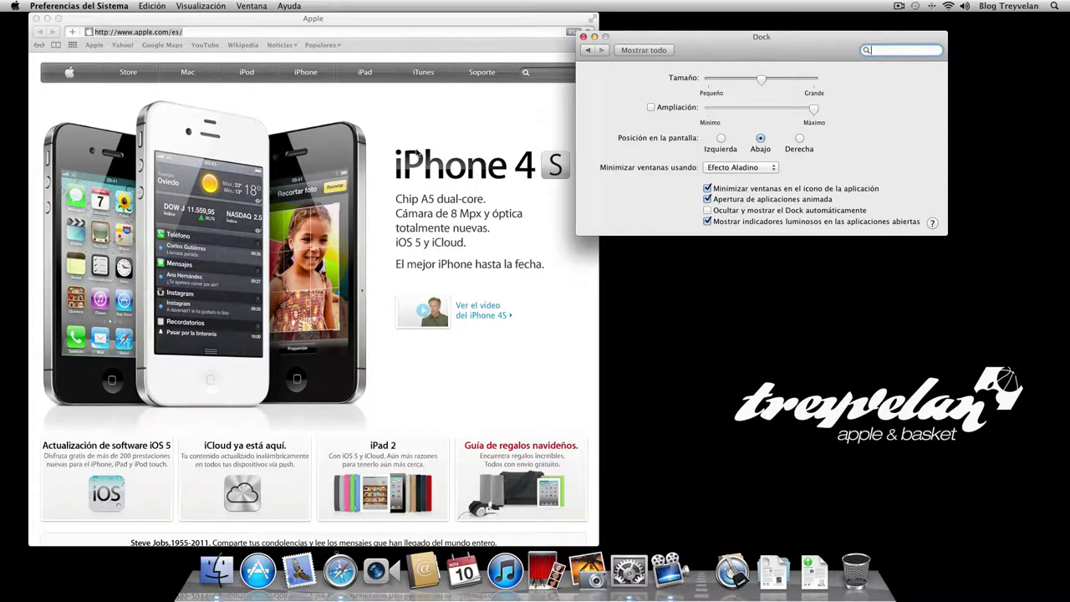
left_click(46, 18)
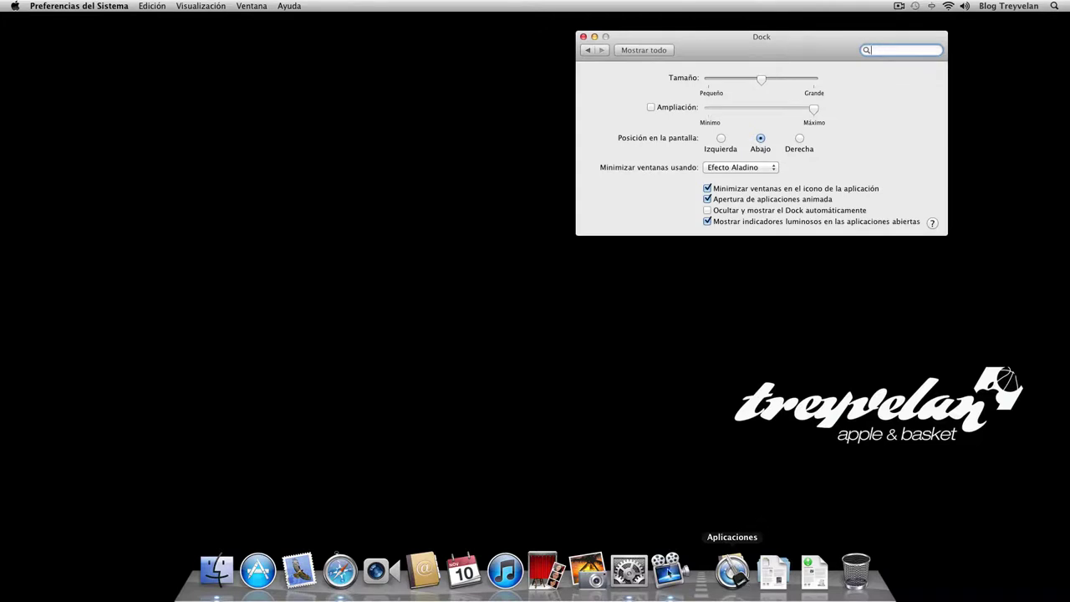
left_click(339, 571)
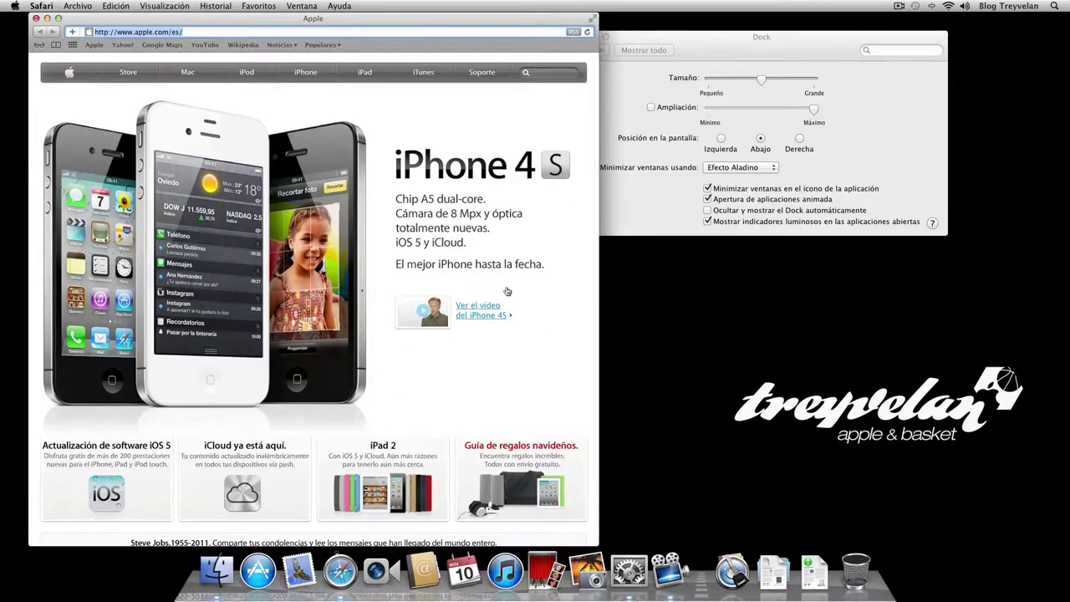
Uncheck 'Minimizar ventanas en el icono de la aplicación', then quit and relaunch Safari.
left_click(707, 199)
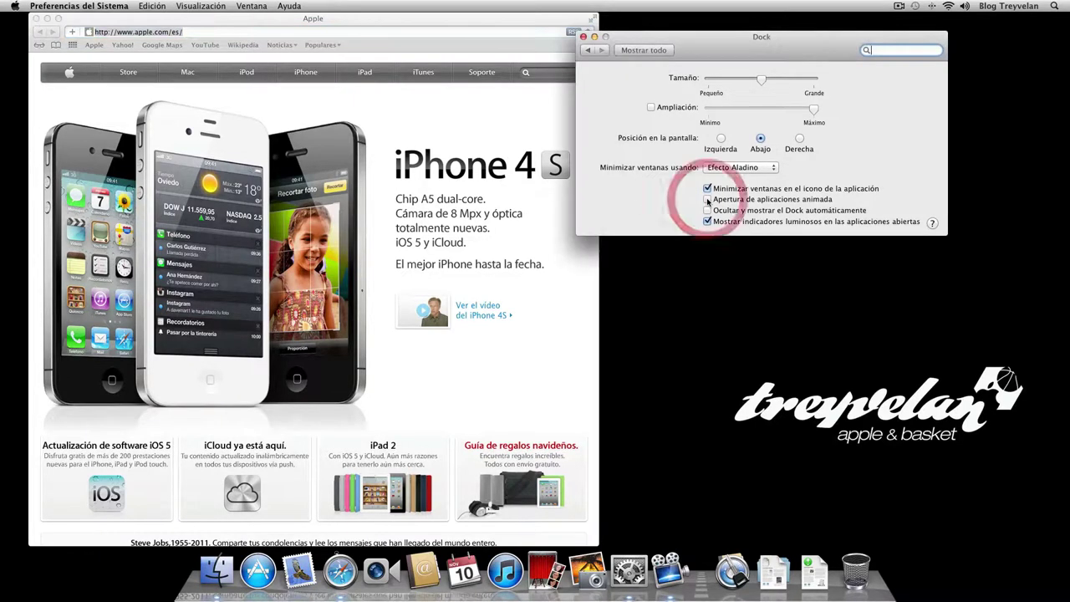
left_click(708, 199)
left_click(709, 188)
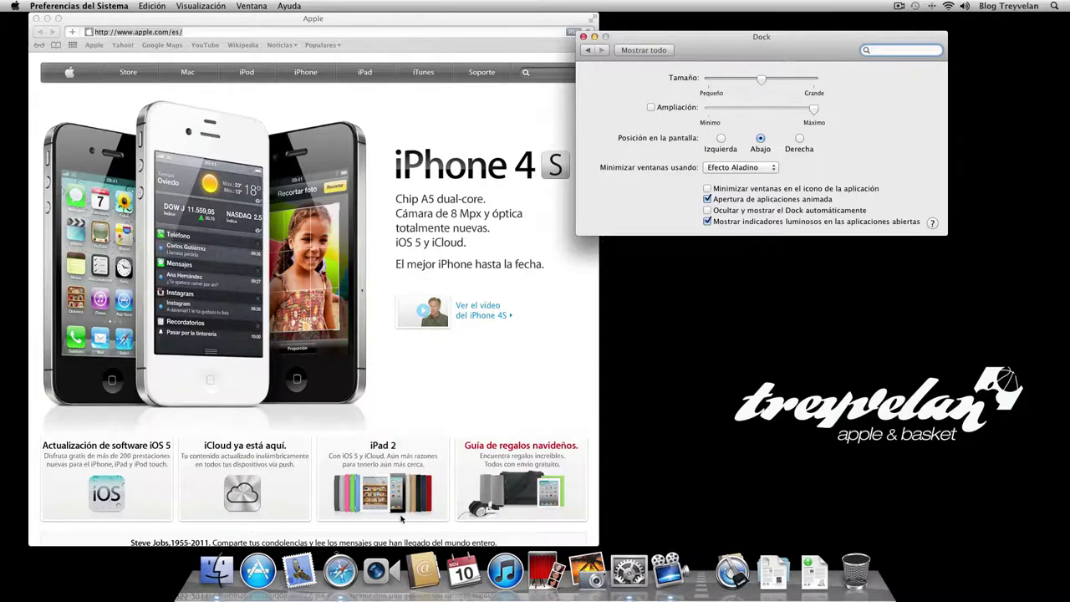
left_click(85, 22)
left_click(40, 5)
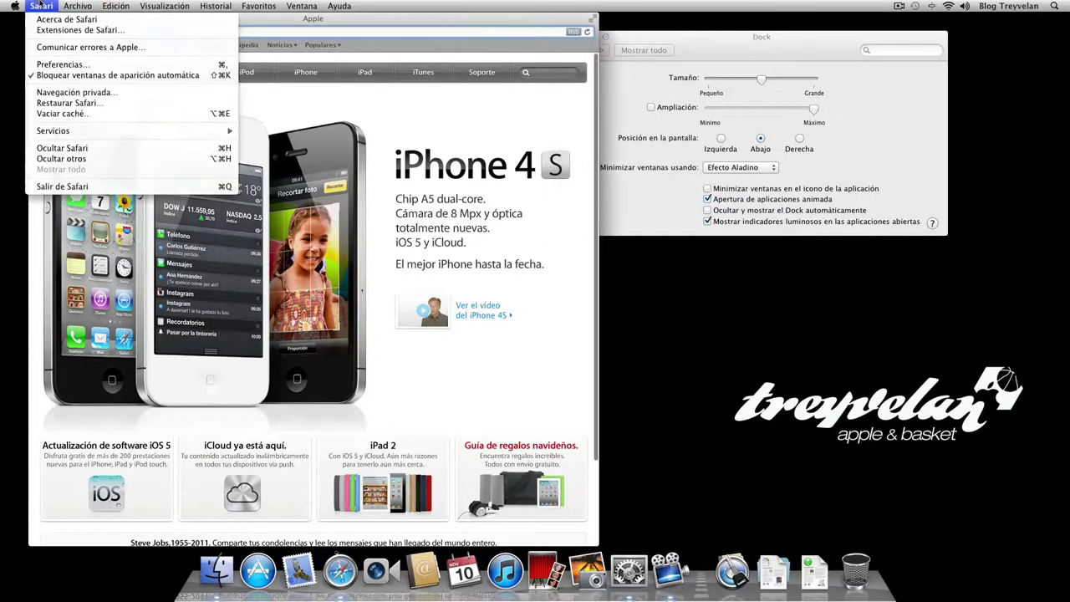
left_click(62, 186)
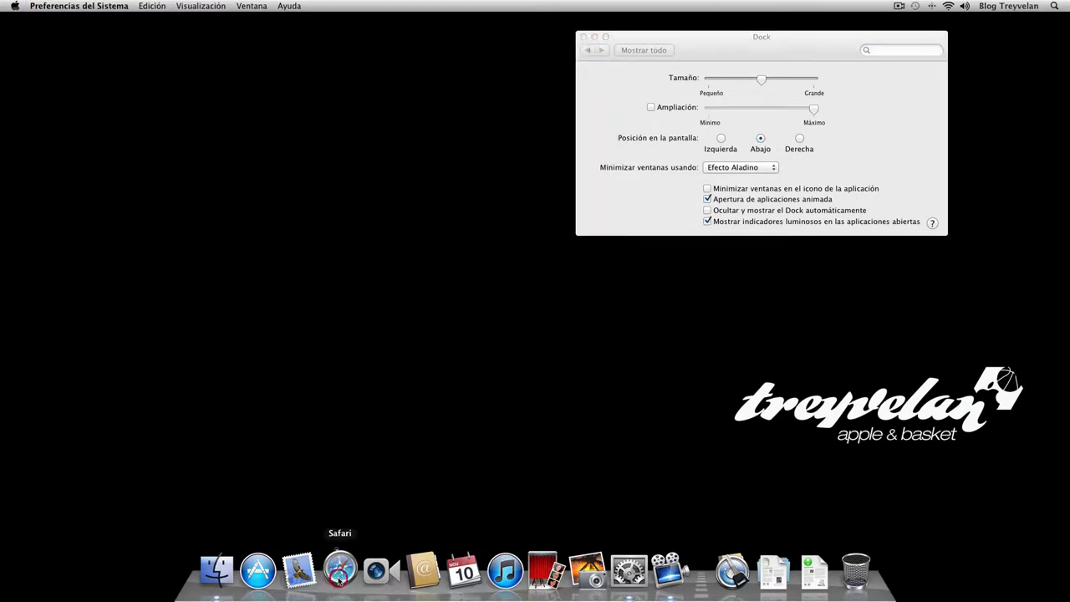
left_click(339, 574)
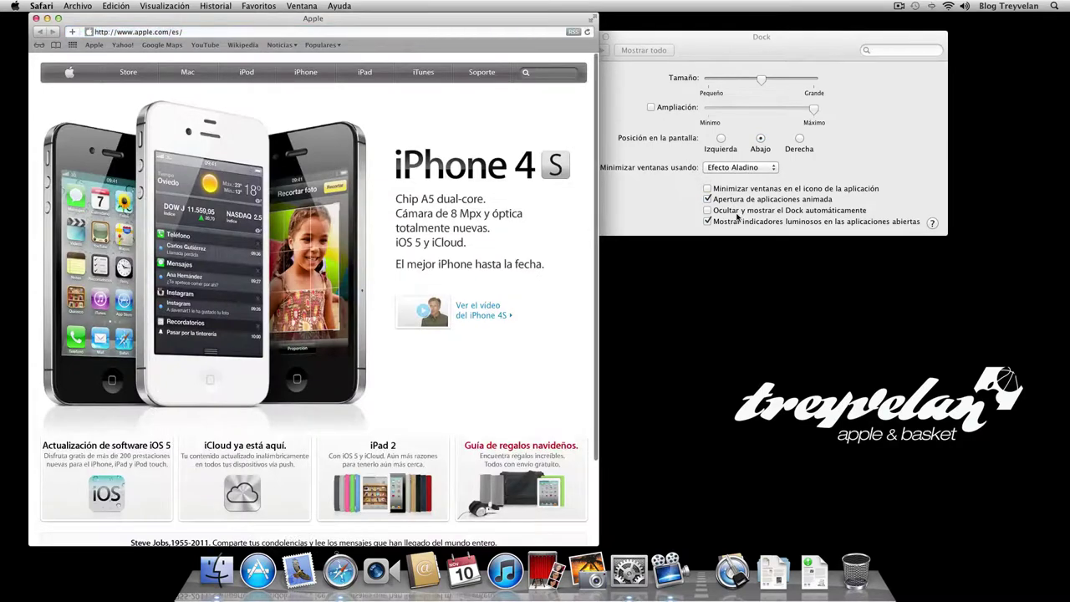
Turn off 'Apertura de aplicaciones animada' and test by relaunching, minimizing and restoring Safari.
left_click(725, 200)
left_click(77, 5)
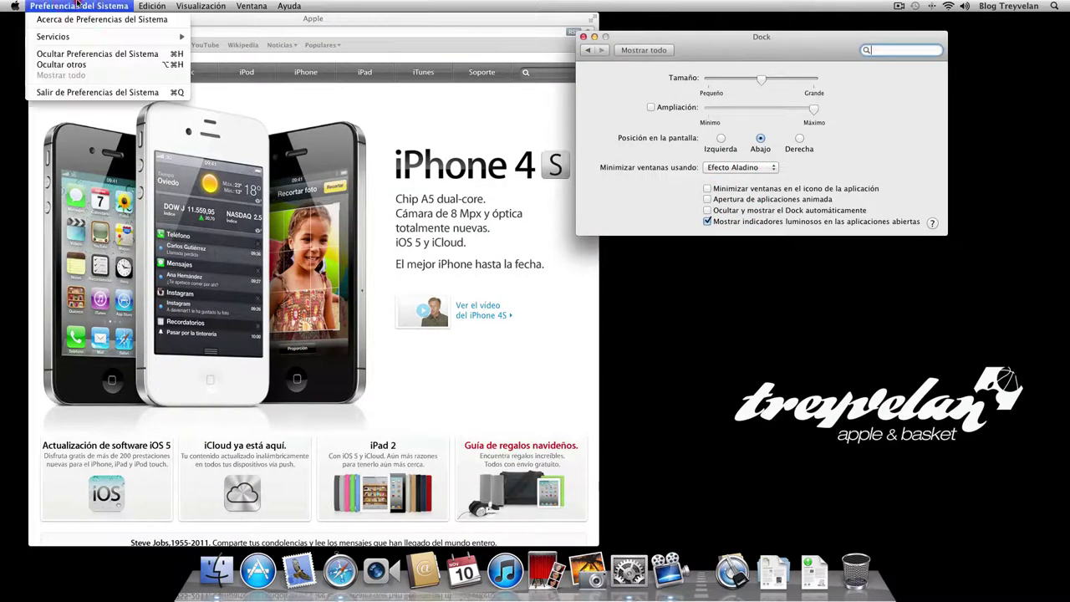
left_click(382, 17)
left_click(42, 5)
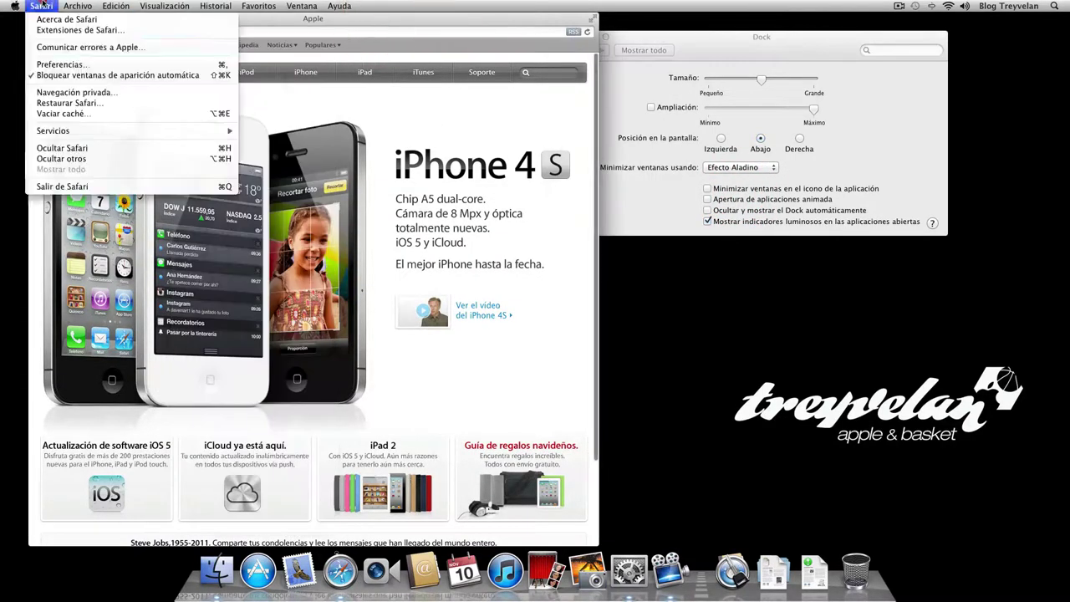
left_click(121, 186)
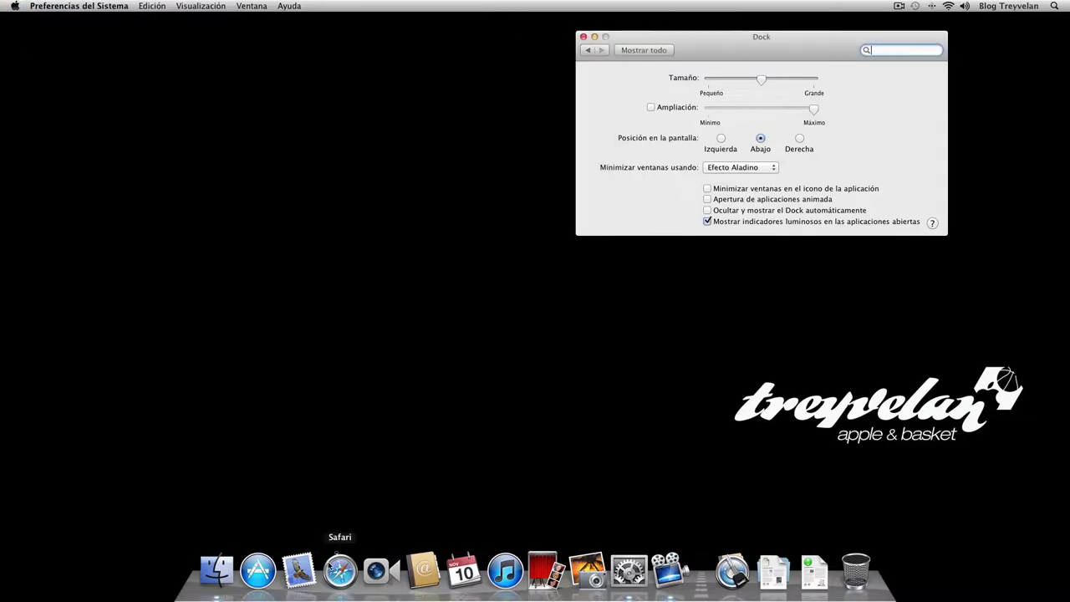
left_click(330, 568)
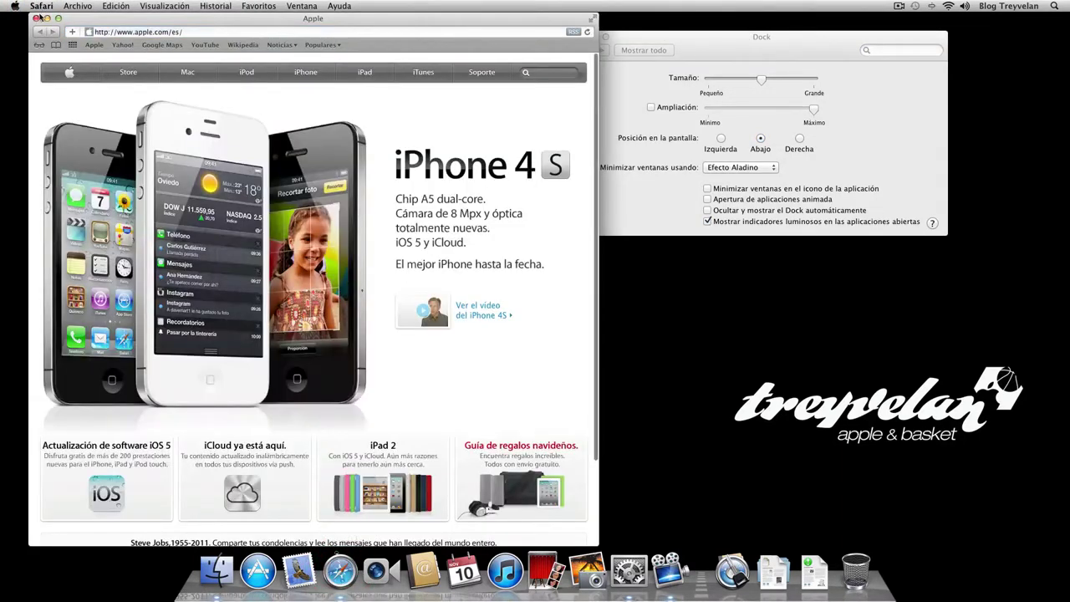
left_click(47, 17)
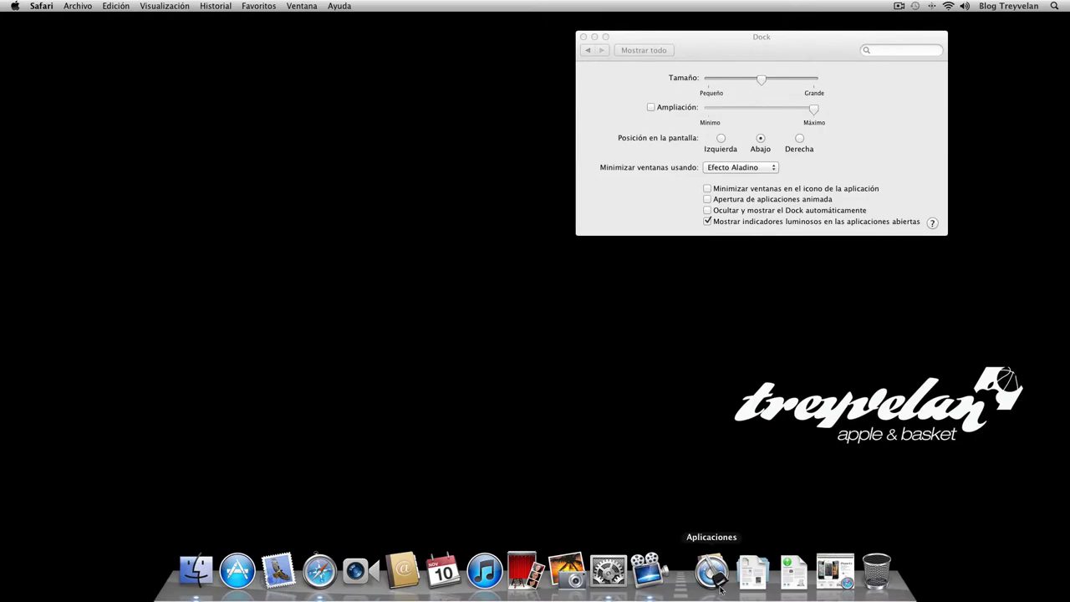
left_click(831, 575)
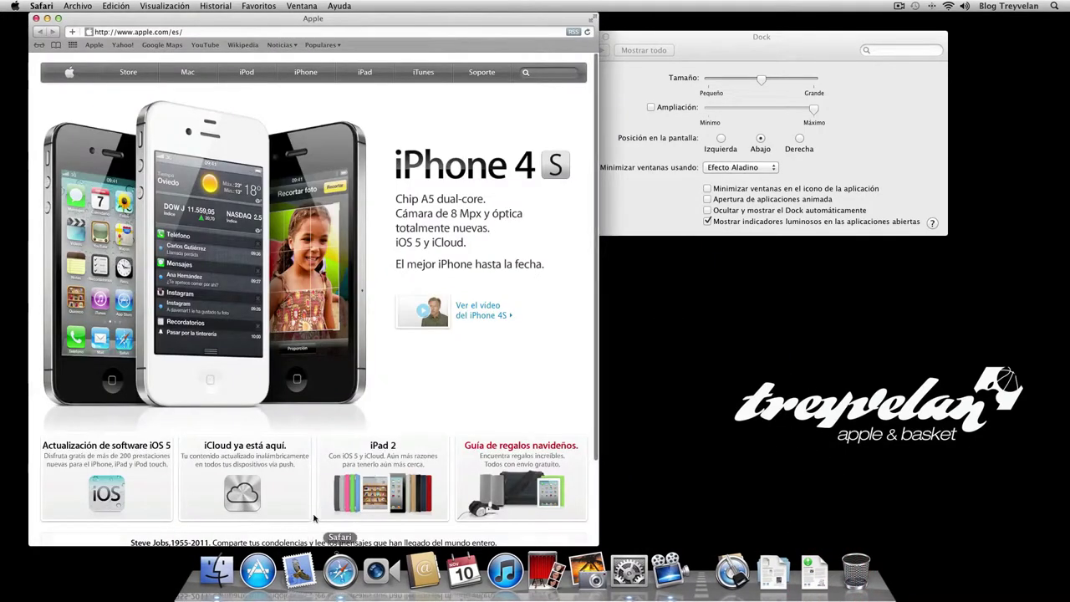
Turn animated application opening back on, testing by hiding and showing Safari, then nudge the preferences window right.
key("super+h")
left_click(334, 576)
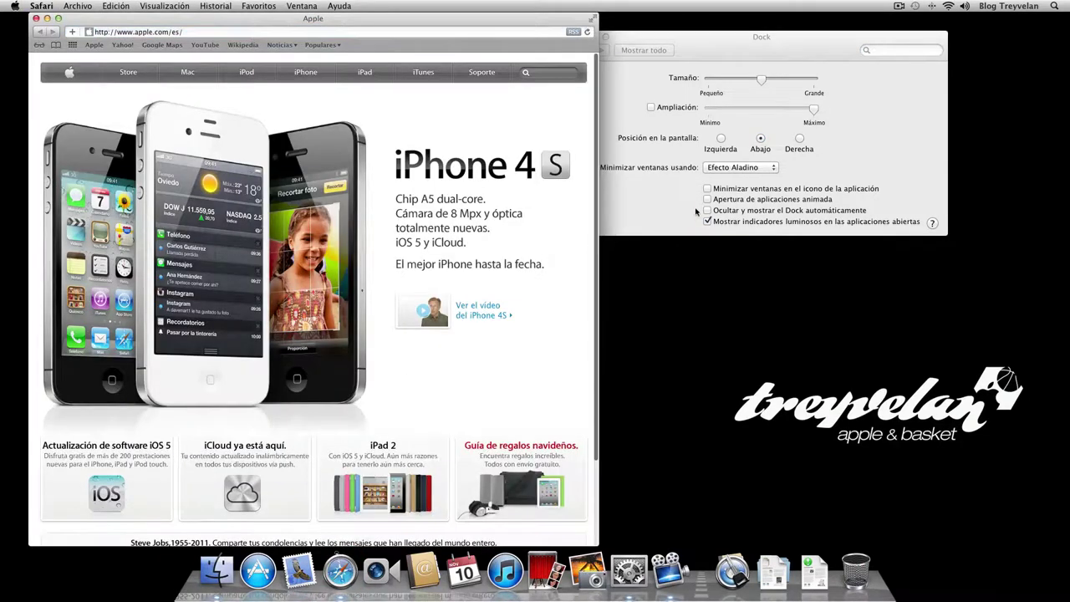
left_click(707, 199)
left_click(520, 317)
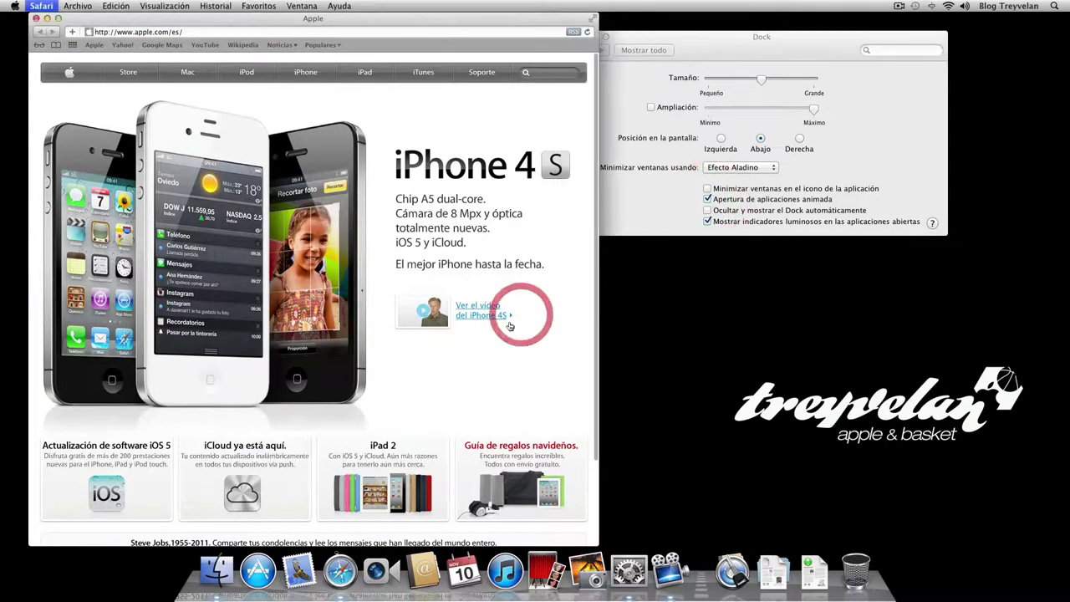
key("super+h")
left_click(340, 575)
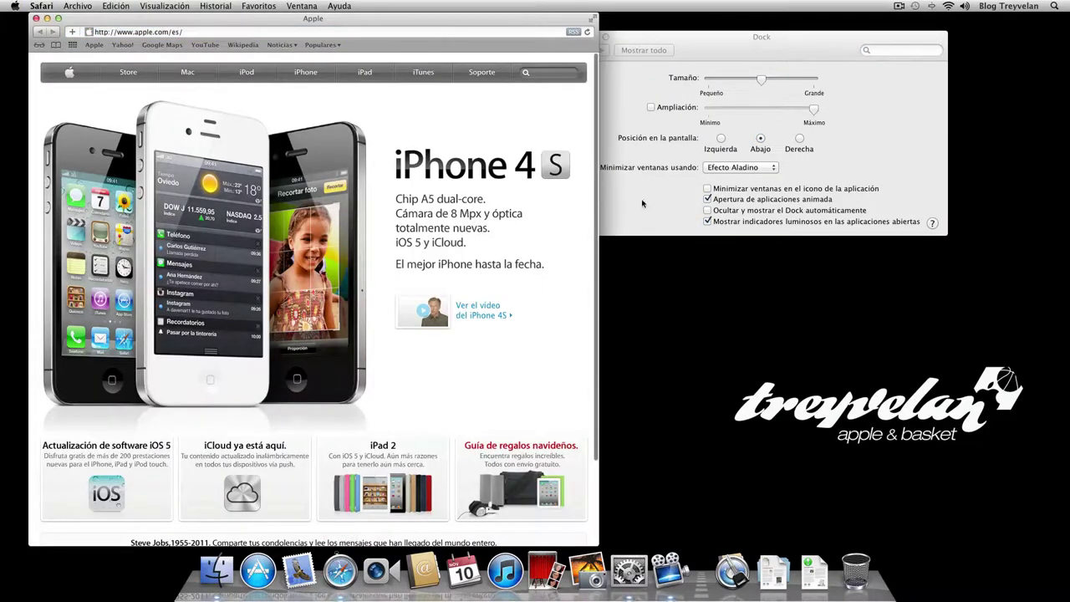
left_click_drag(721, 37, 770, 37)
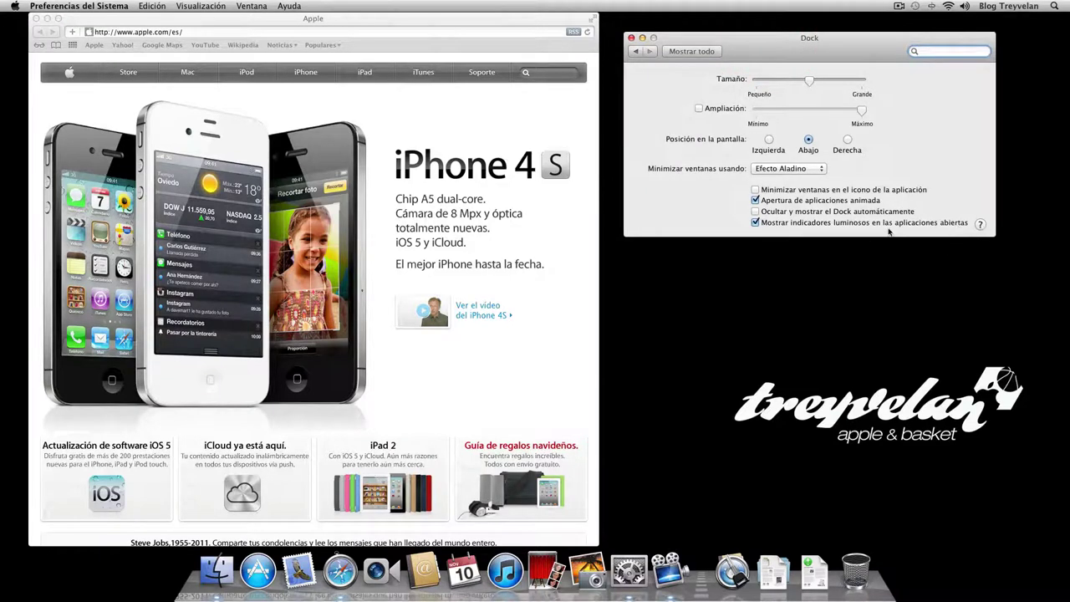
Open the Dock preferences help, centre it, and highlight the 'Apertura de aplicaciones animada' description.
left_click(981, 226)
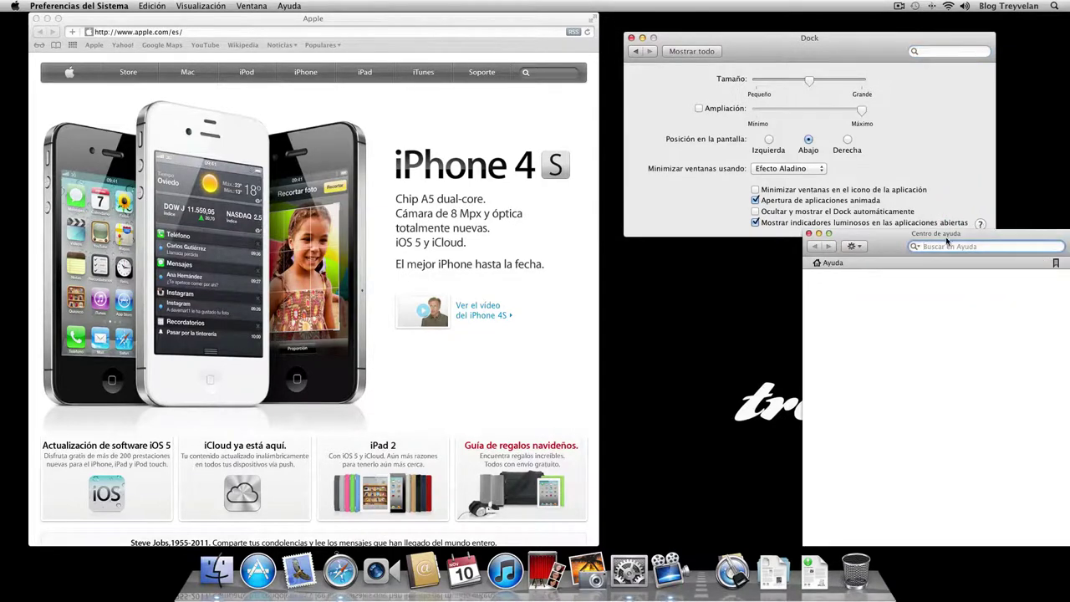
left_click_drag(948, 240, 486, 128)
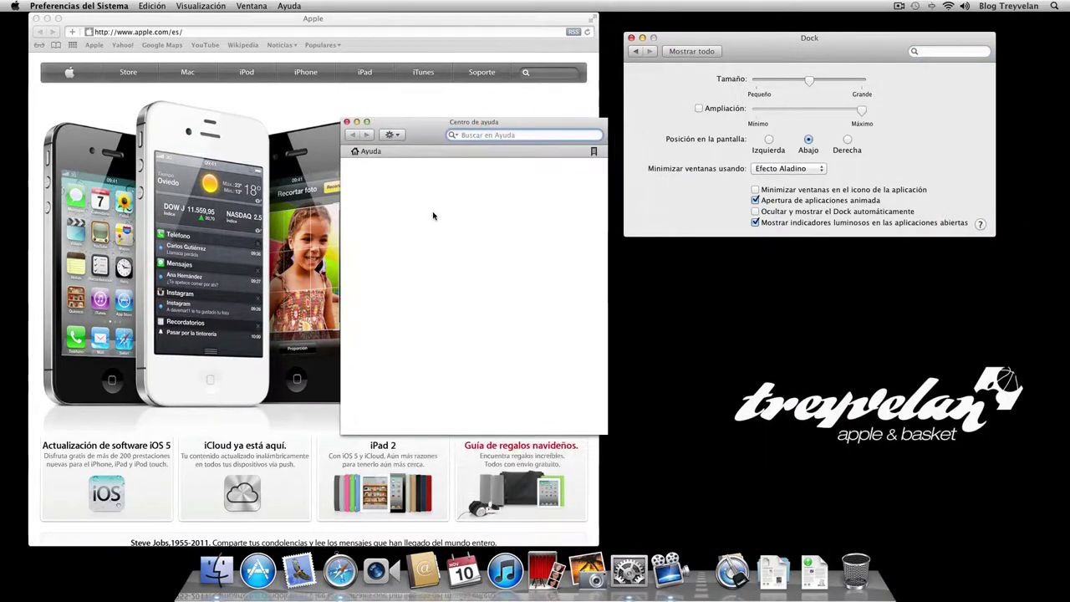
scroll(452, 332, "down", 5)
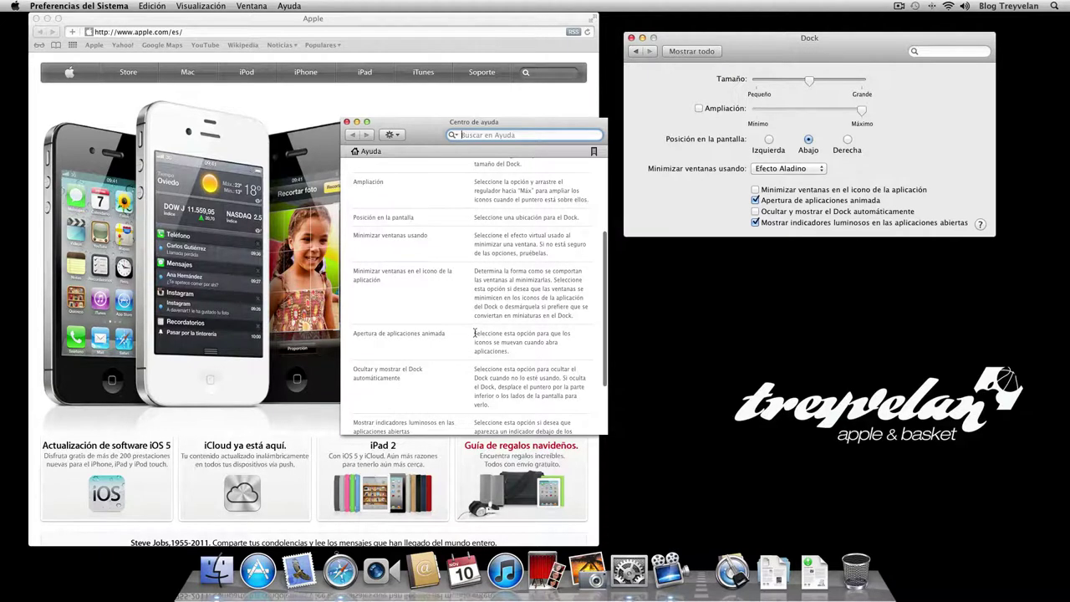
left_click_drag(475, 333, 517, 349)
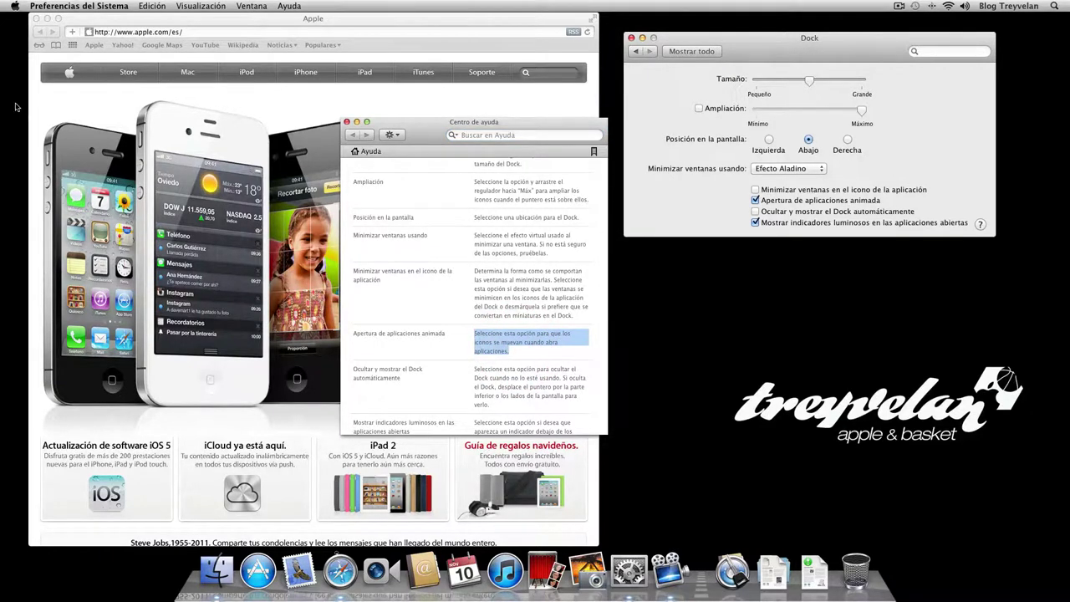
Quit Safari from its Dock icon and relaunch it to watch the opening animation.
left_click(341, 576)
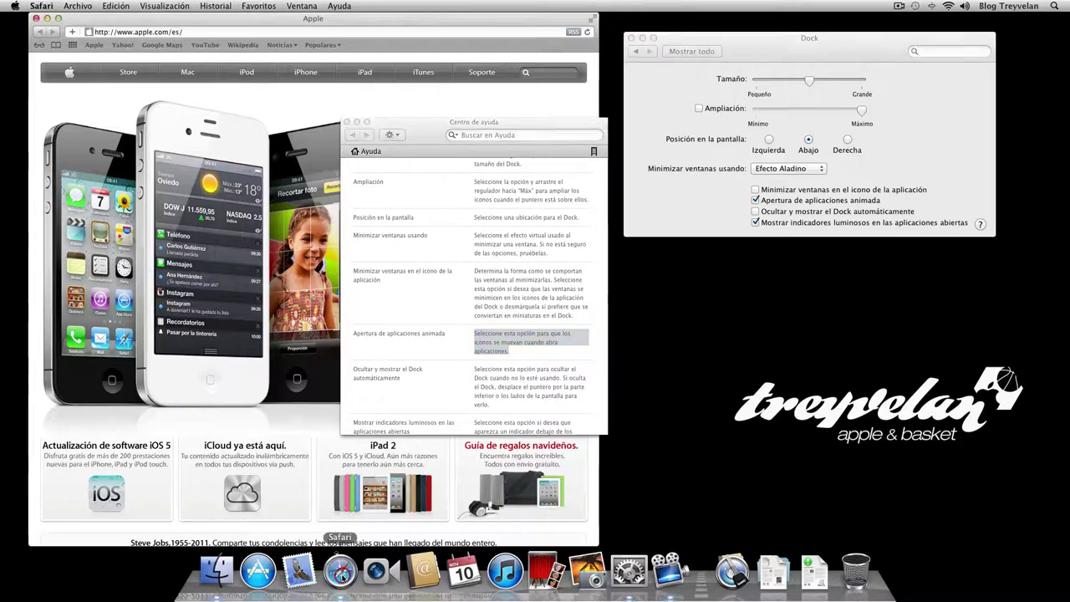
right_click(341, 575)
left_click(351, 539)
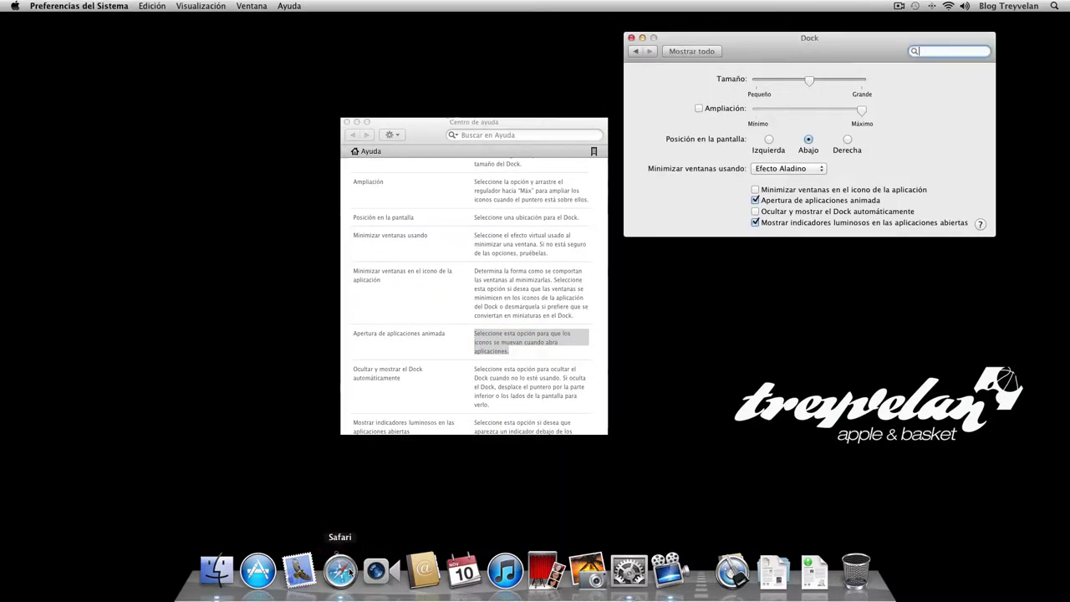
left_click(350, 572)
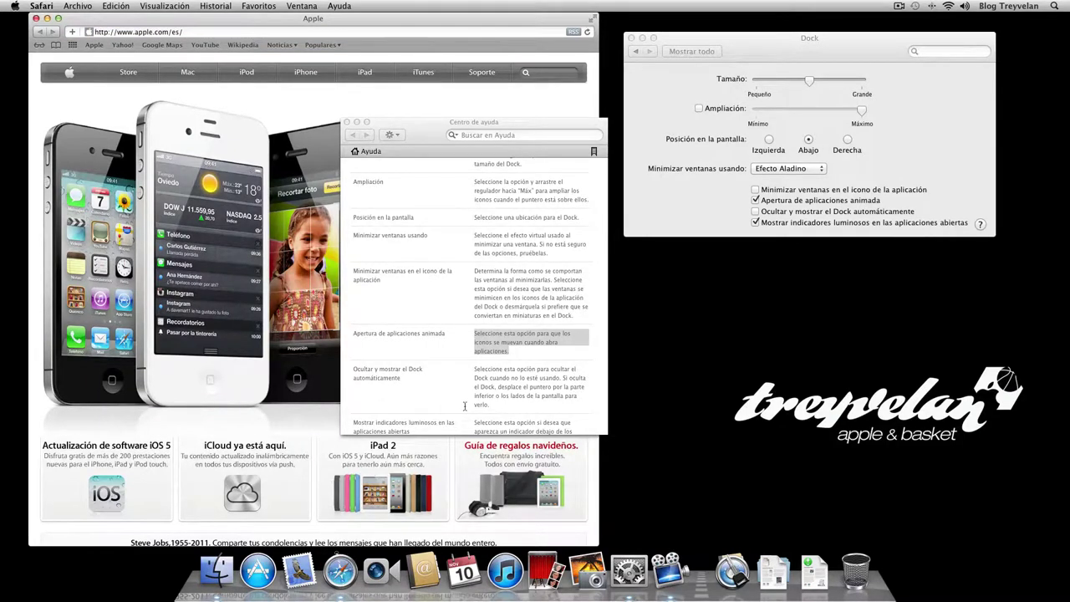
Turn animated application opening off, relaunch Safari to compare, then turn it back on.
left_click(755, 201)
right_click(337, 572)
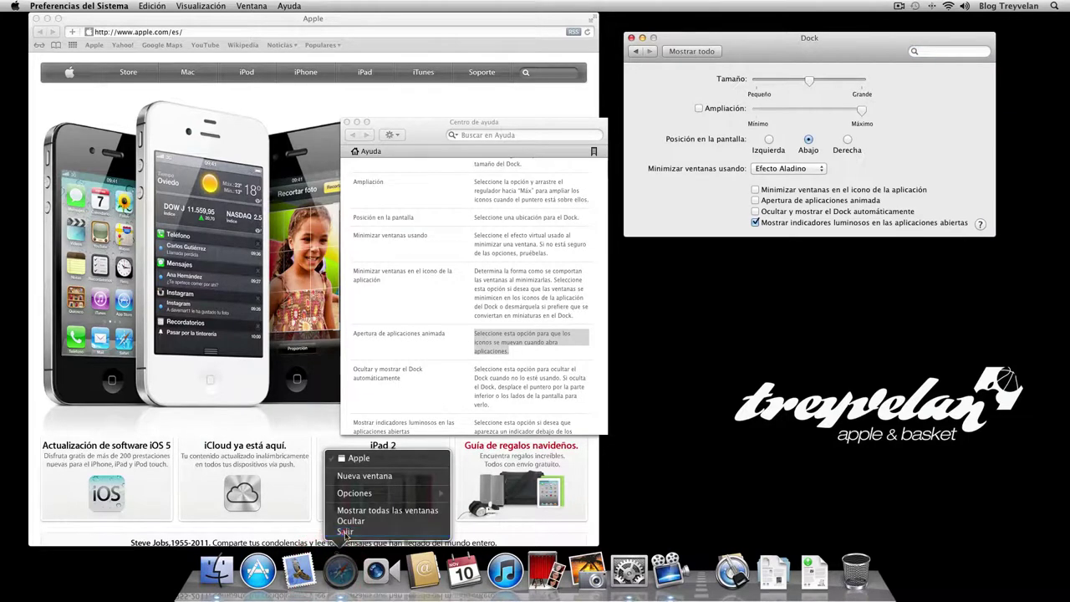
left_click(345, 532)
left_click(339, 572)
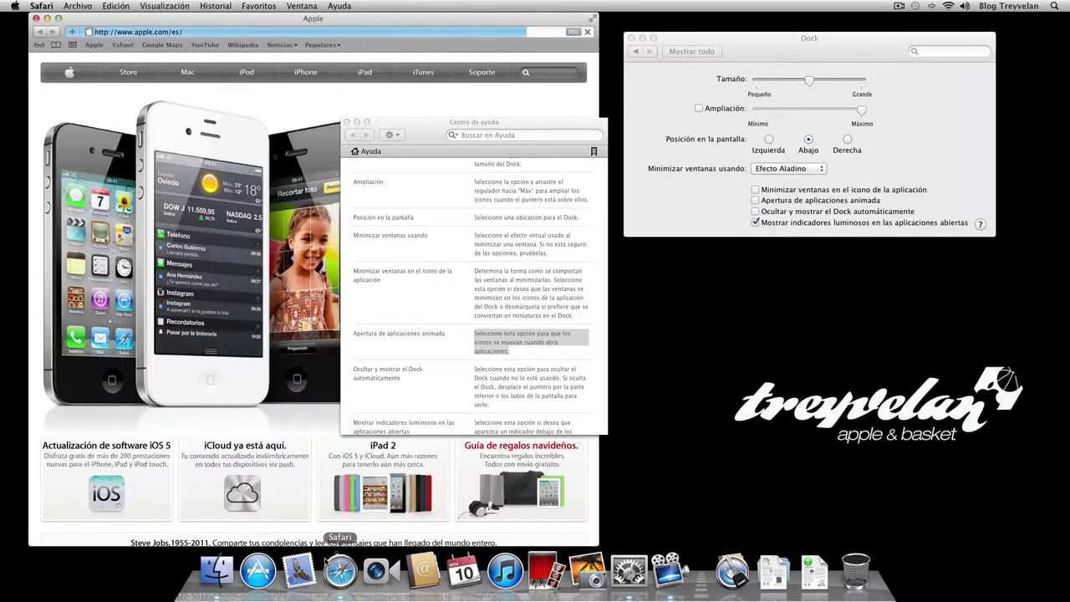
left_click(762, 201)
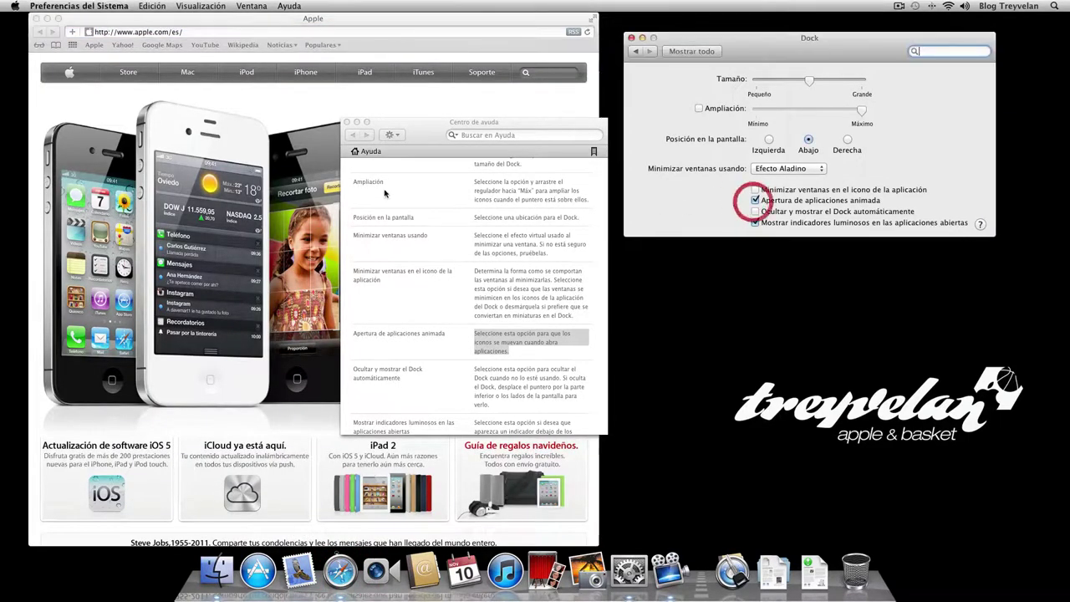
Close the help window and Dock preferences, then quit Safari.
left_click(431, 121)
left_click(347, 122)
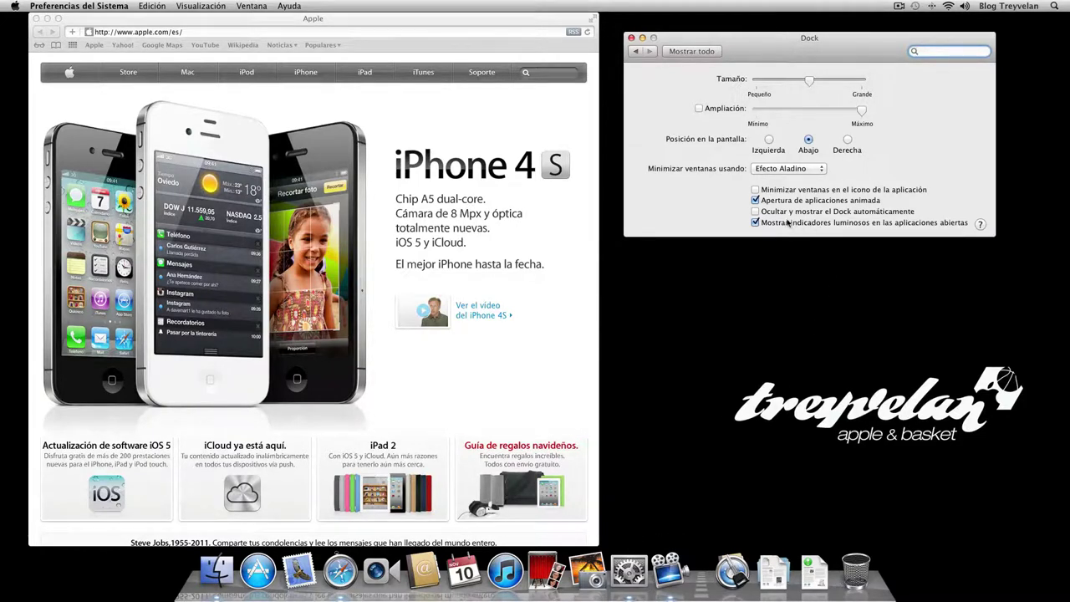
left_click(632, 38)
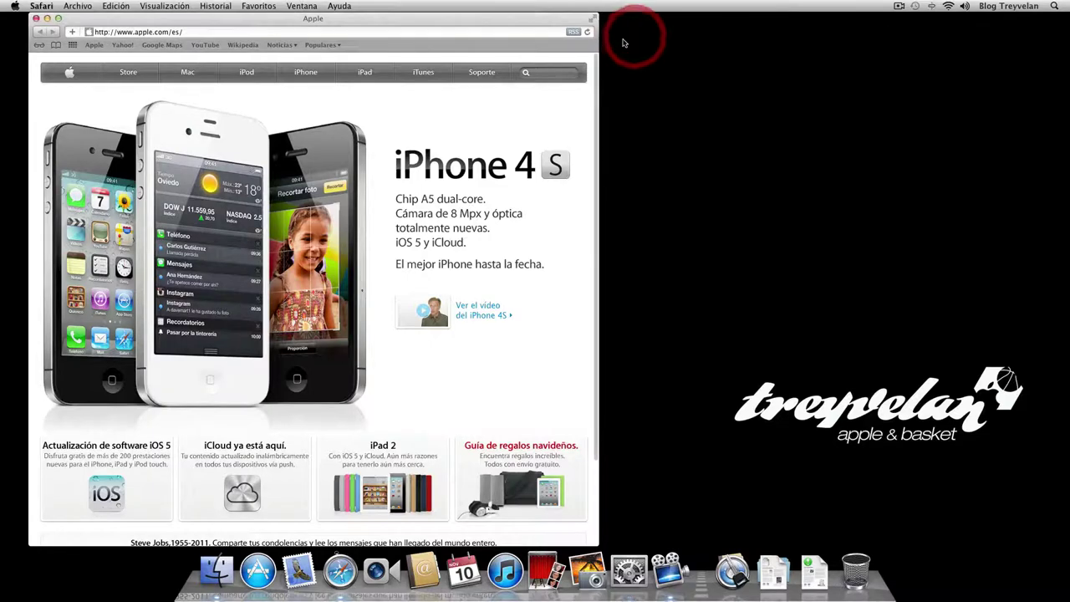
left_click(57, 7)
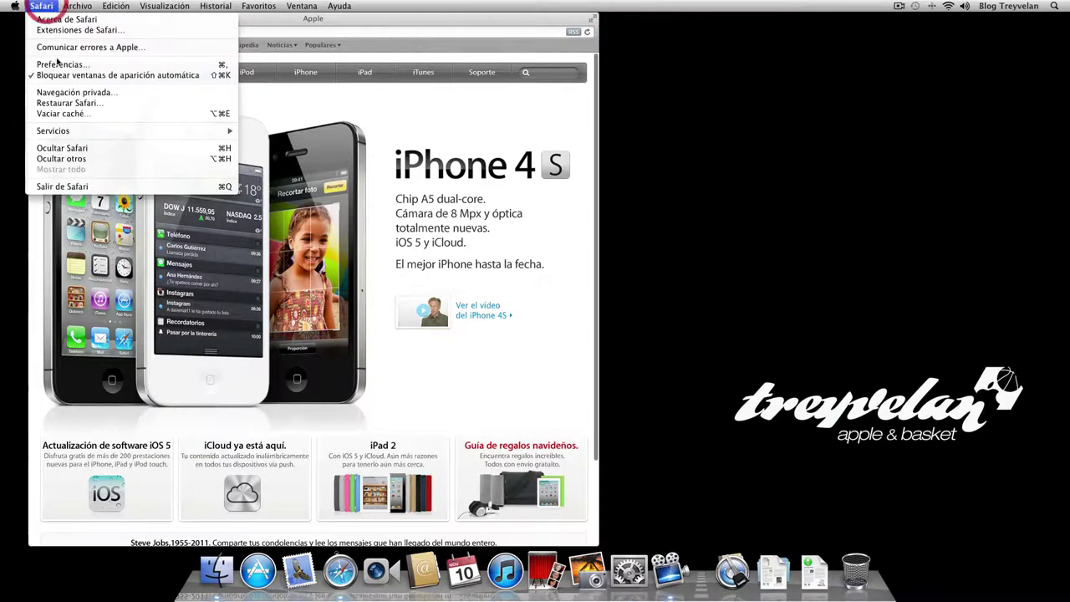
left_click(115, 190)
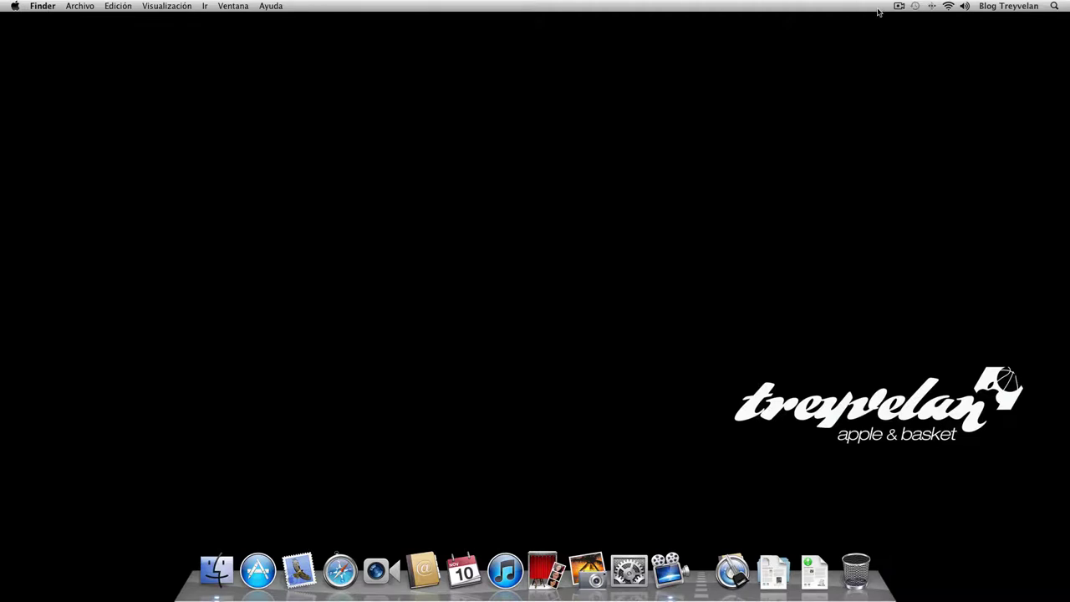
Preview the menu-bar extras: Spotlight, user switching, volume, Wi-Fi, Bluetooth and Time Machine.
left_click(1055, 7)
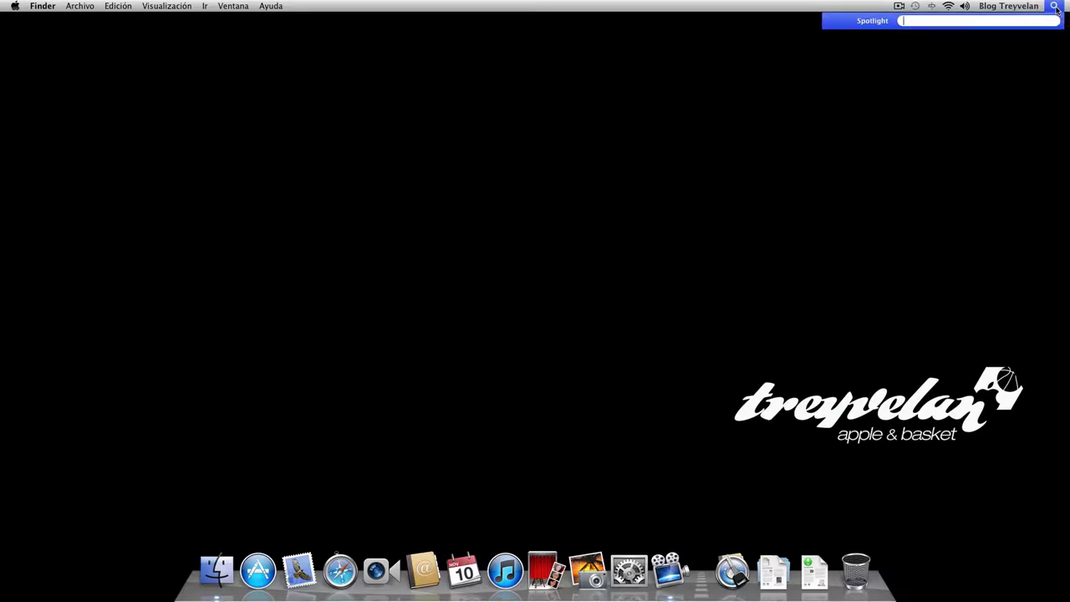
left_click(1055, 6)
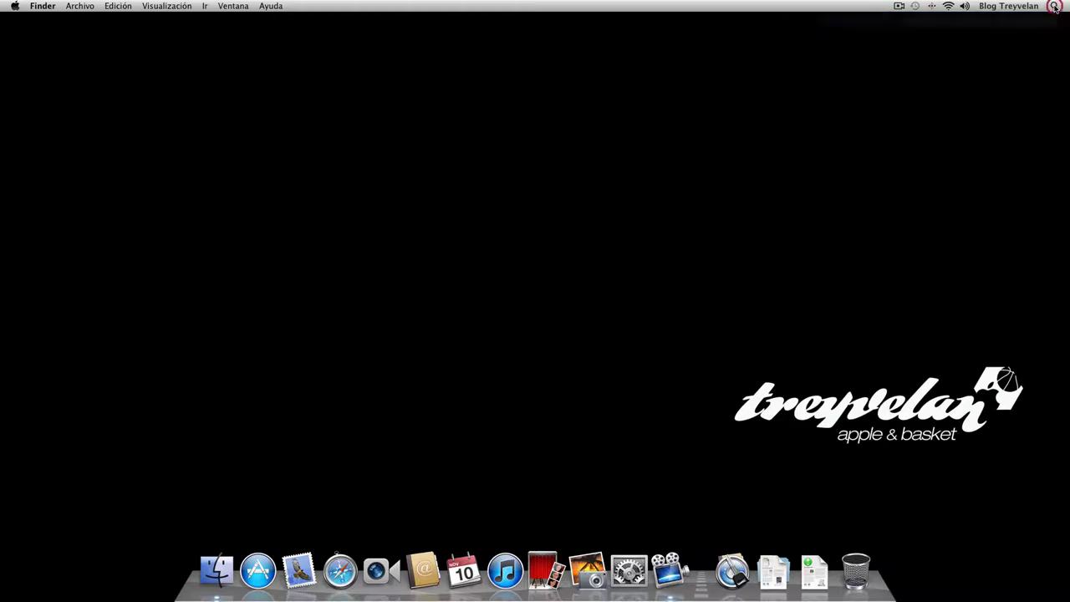
left_click(1003, 8)
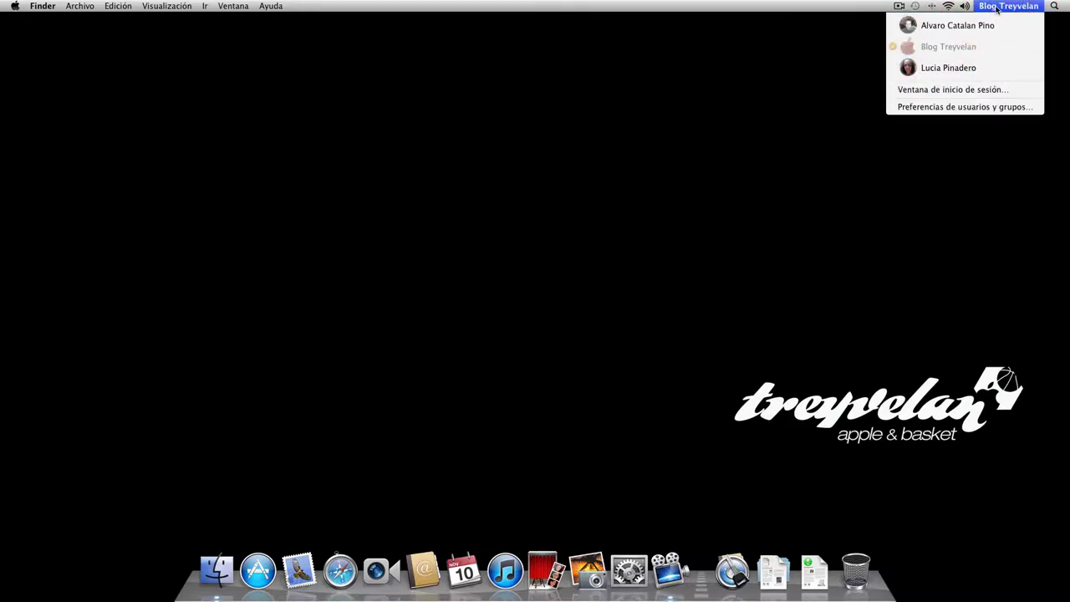
left_click(997, 8)
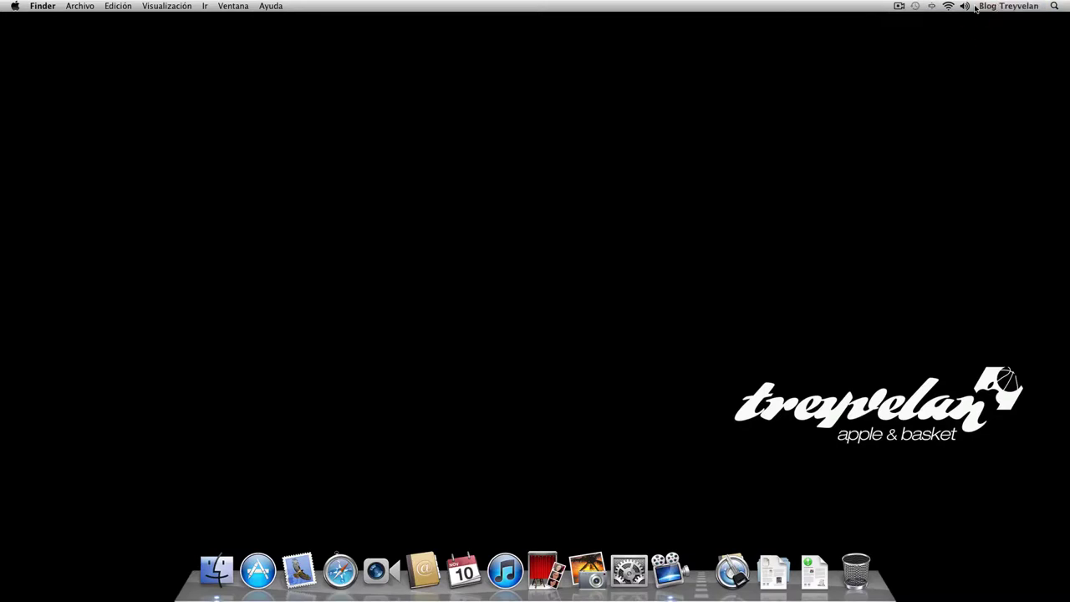
left_click(966, 6)
left_click(966, 7)
left_click(949, 7)
left_click(948, 7)
left_click(932, 7)
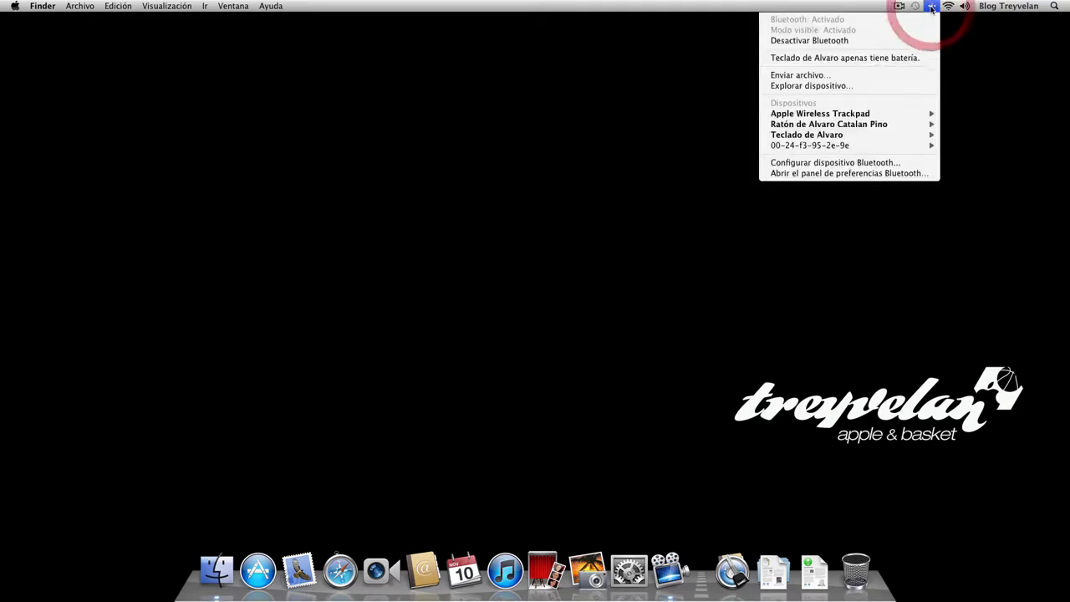
left_click(931, 7)
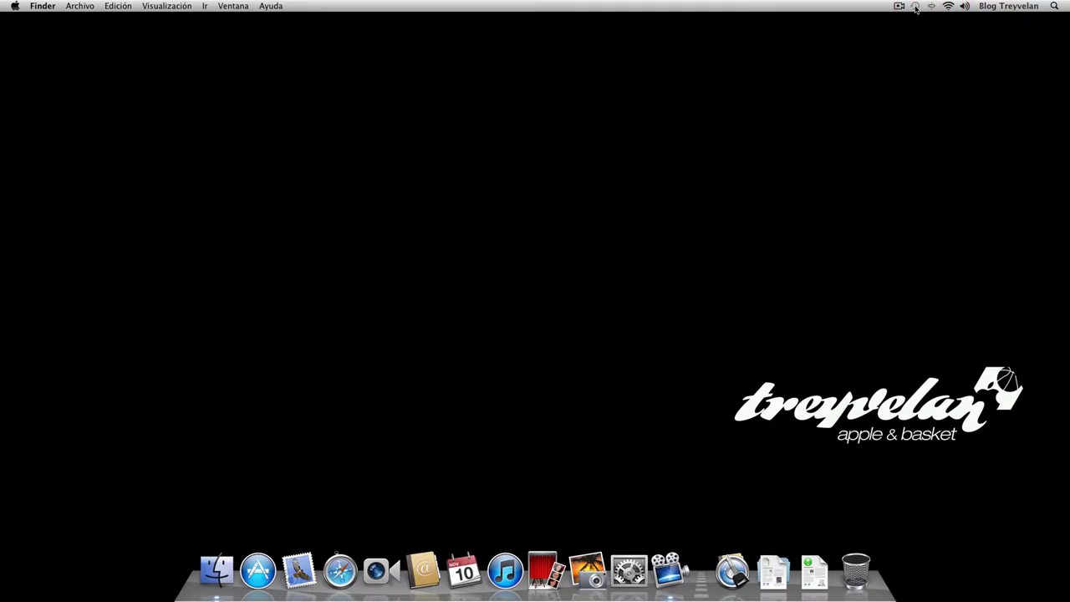
left_click(915, 7)
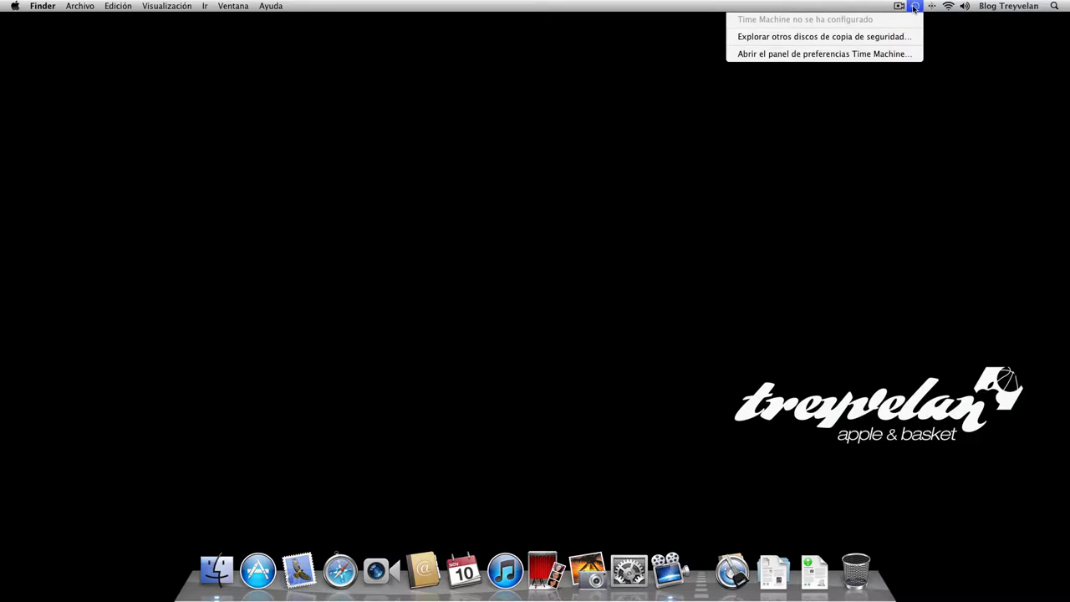
left_click(916, 7)
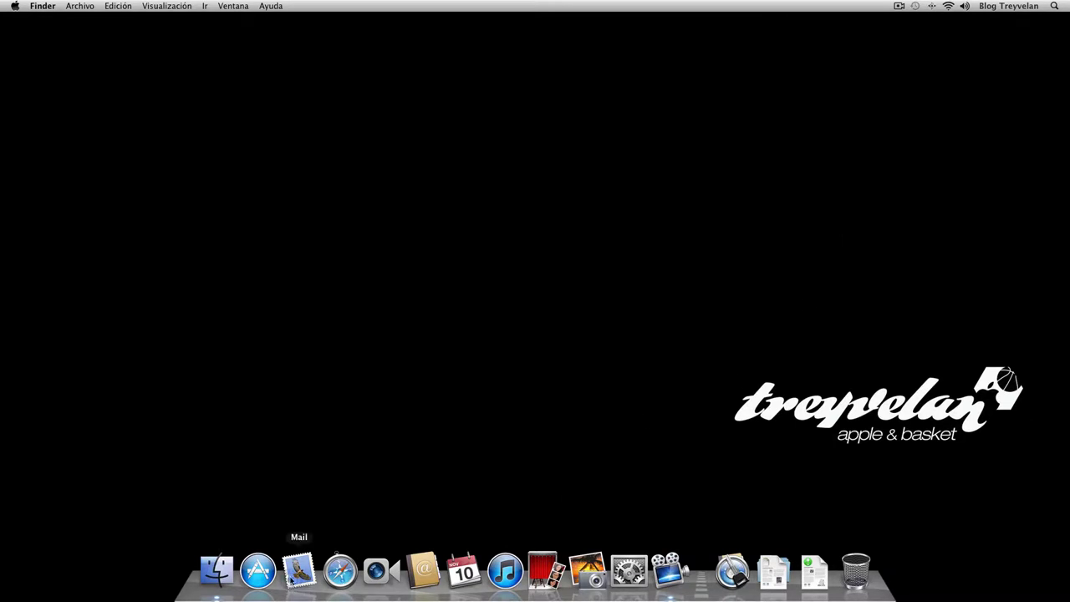
Launch Safari, look through its application menu, then quit Safari.
left_click(338, 571)
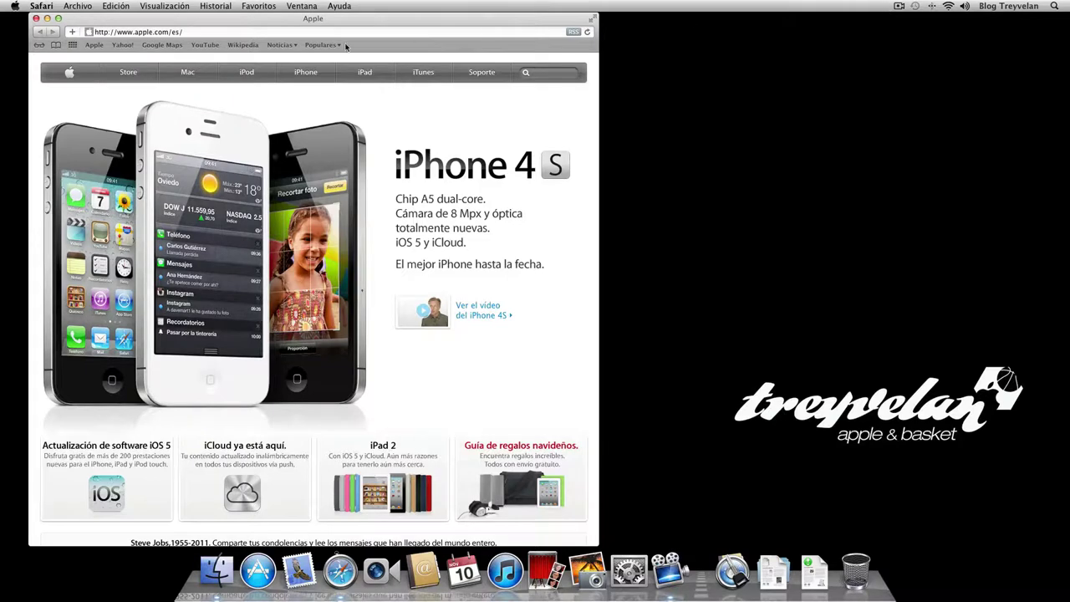
left_click(31, 5)
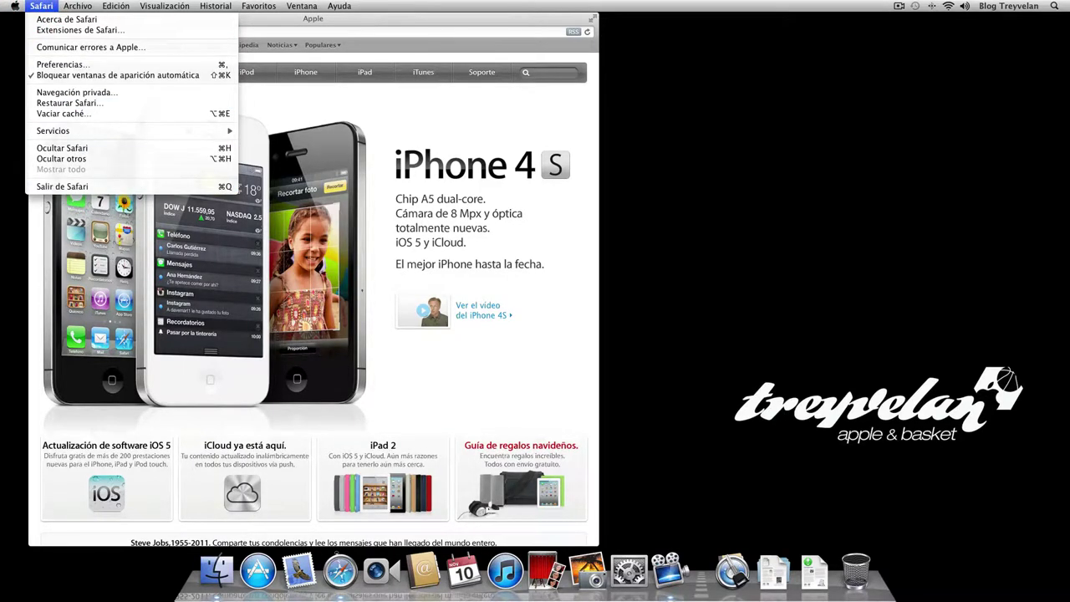
left_click(343, 24)
left_click(41, 5)
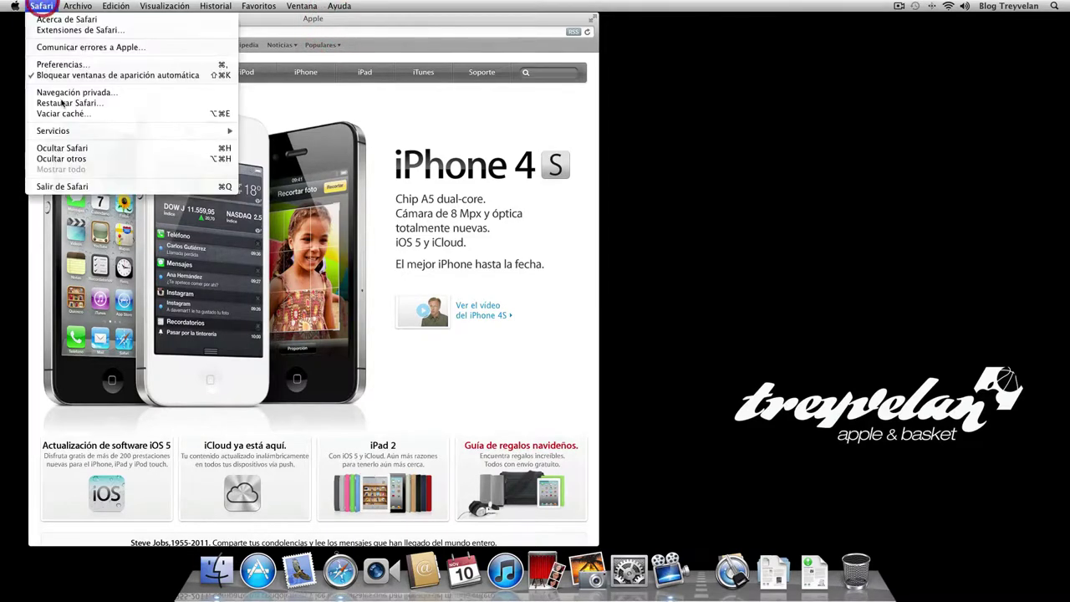
left_click(74, 188)
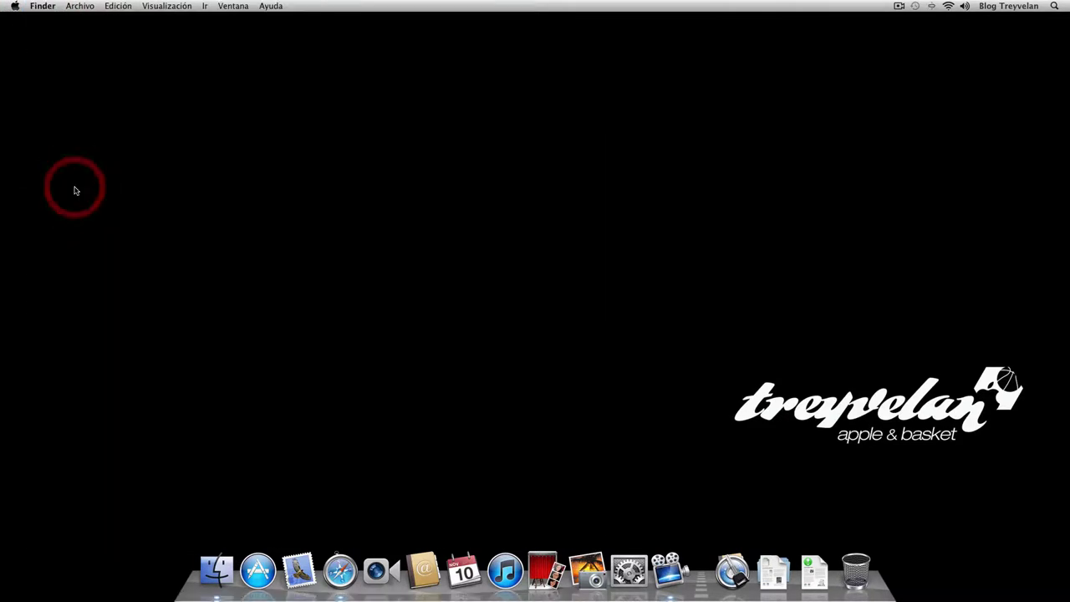
Open a new Finder window on Todos mis archivos and preview the screen recorder's recording options.
left_click(233, 561)
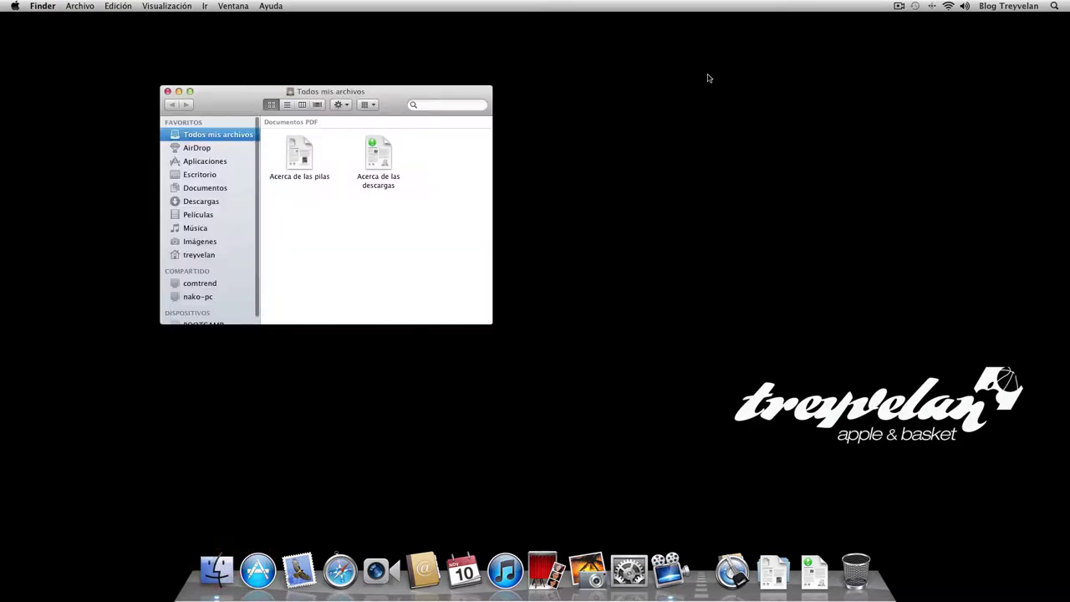
left_click(899, 6)
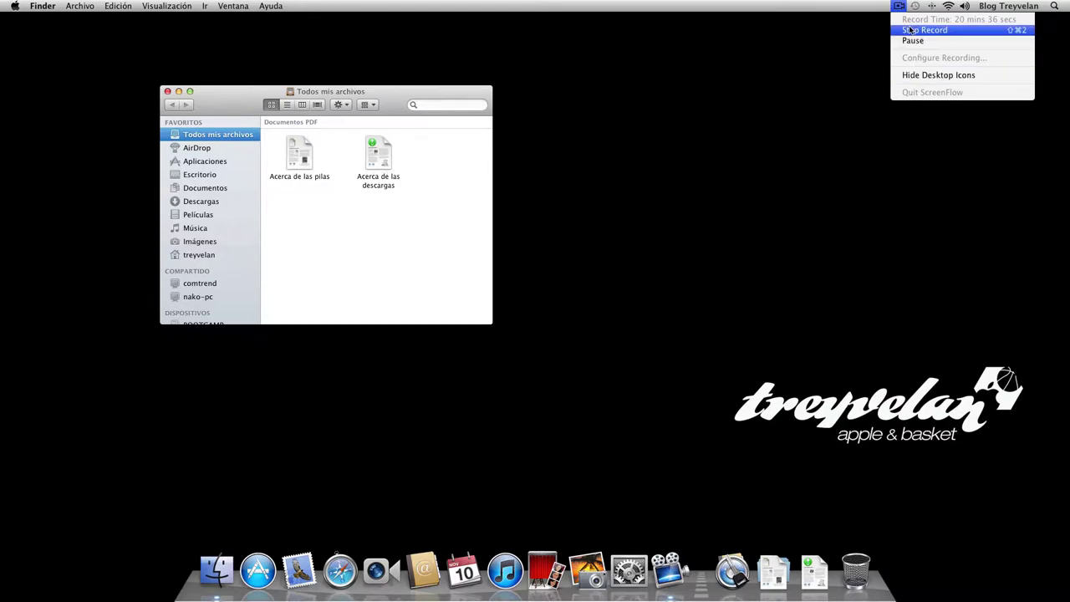
left_click(898, 6)
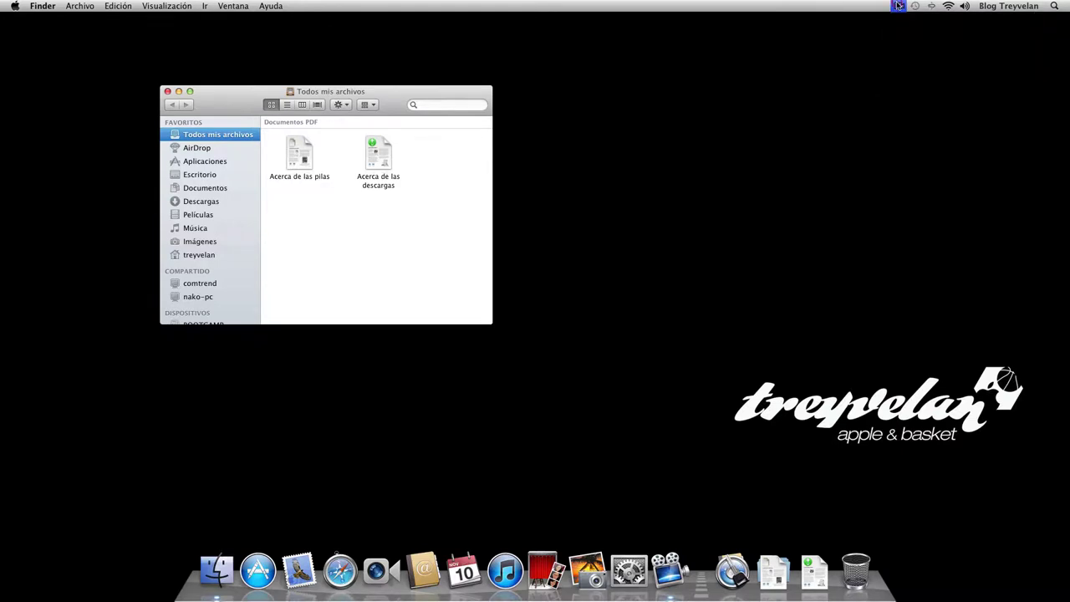
Look at the screen recorder's Dock and recording menus, then return to Finder.
right_click(677, 559)
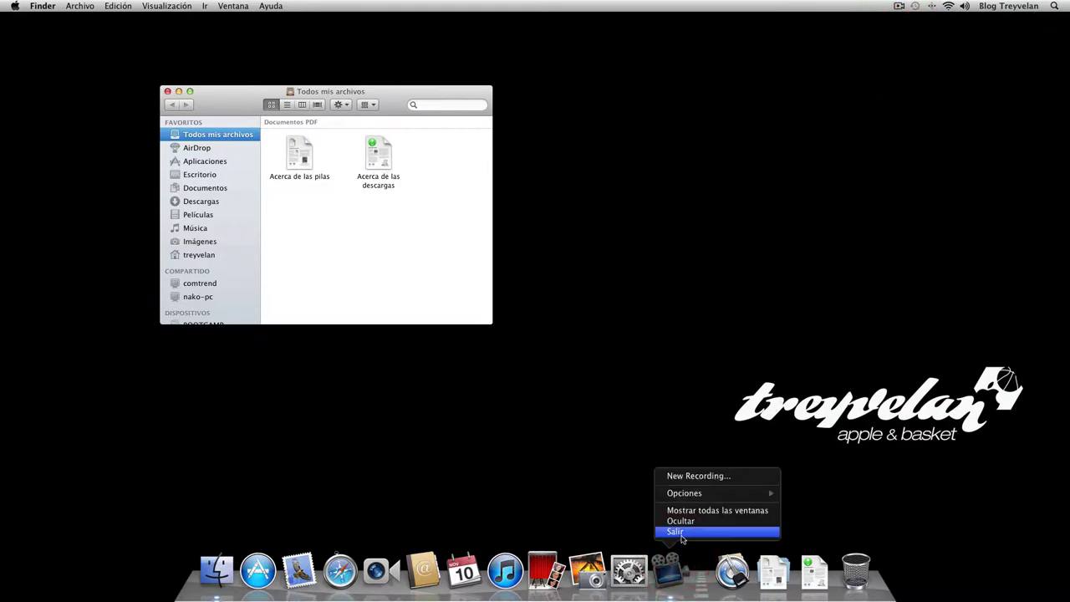
mouse_move(703, 496)
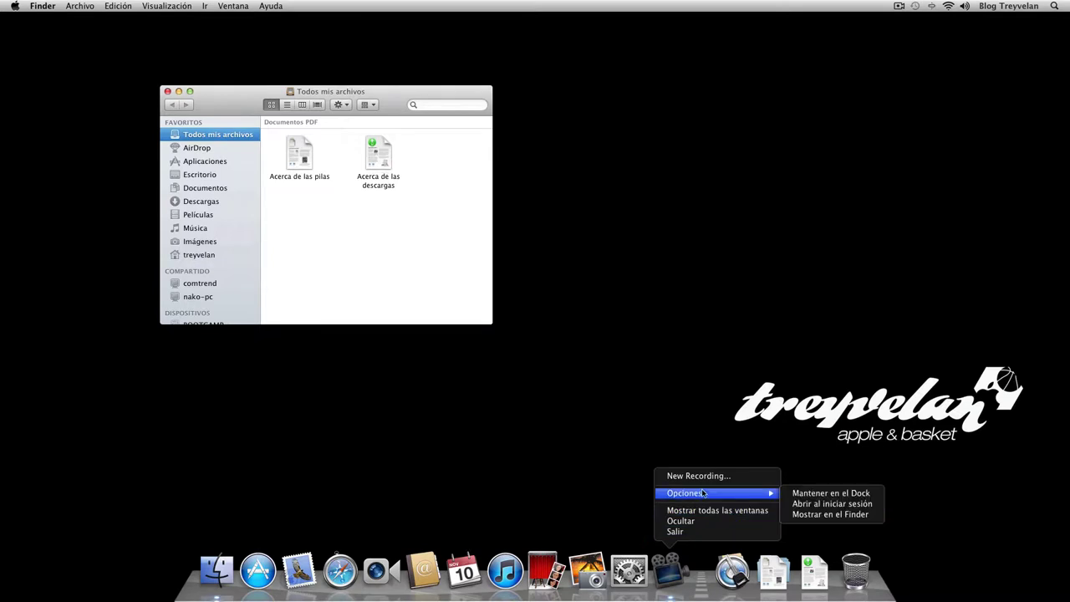
left_click(676, 418)
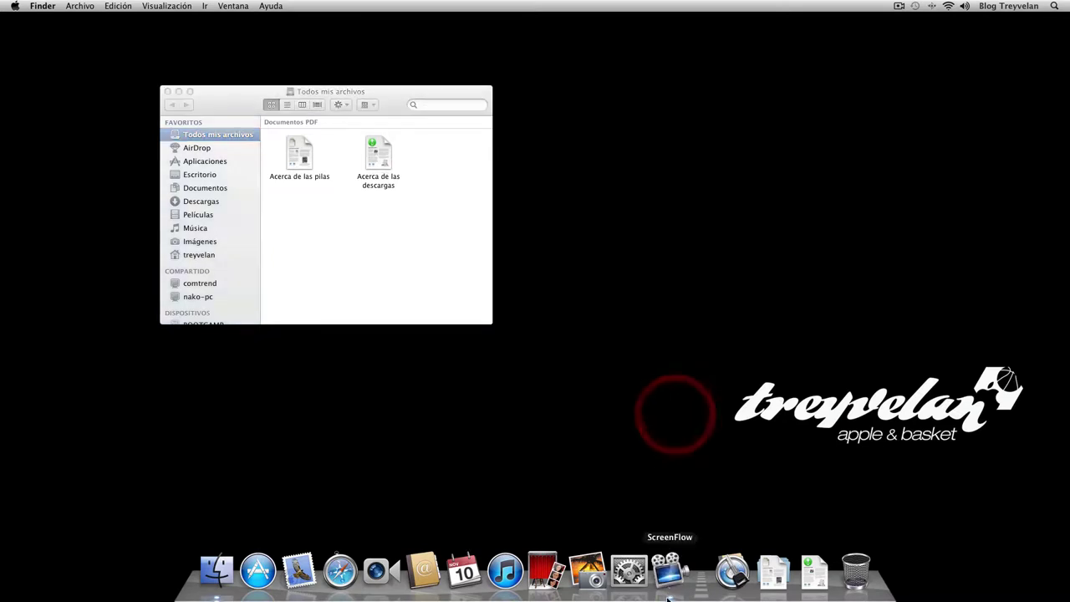
left_click(672, 583)
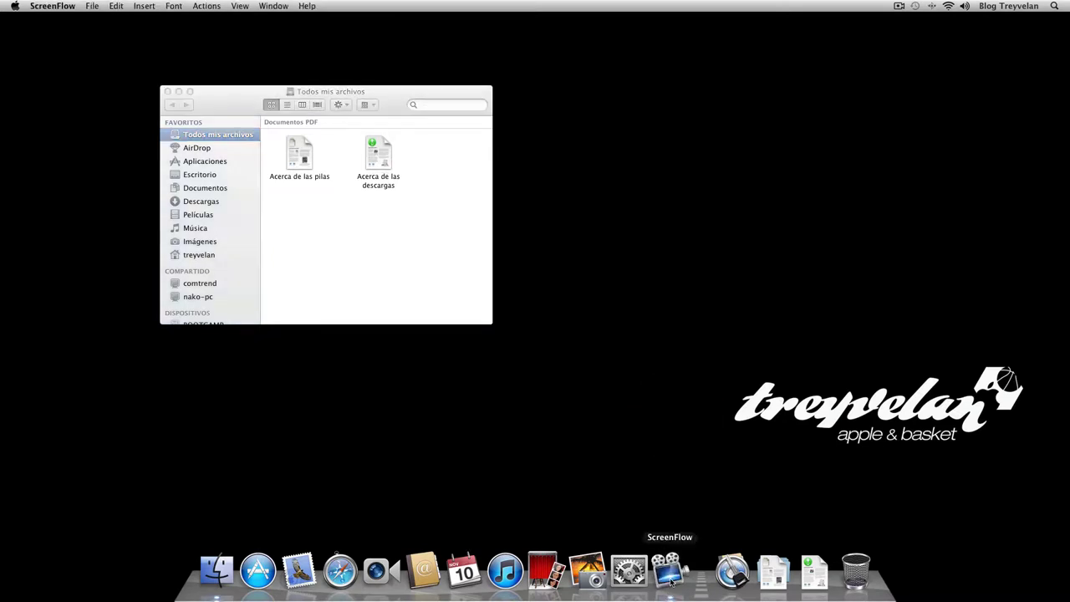
left_click(575, 409)
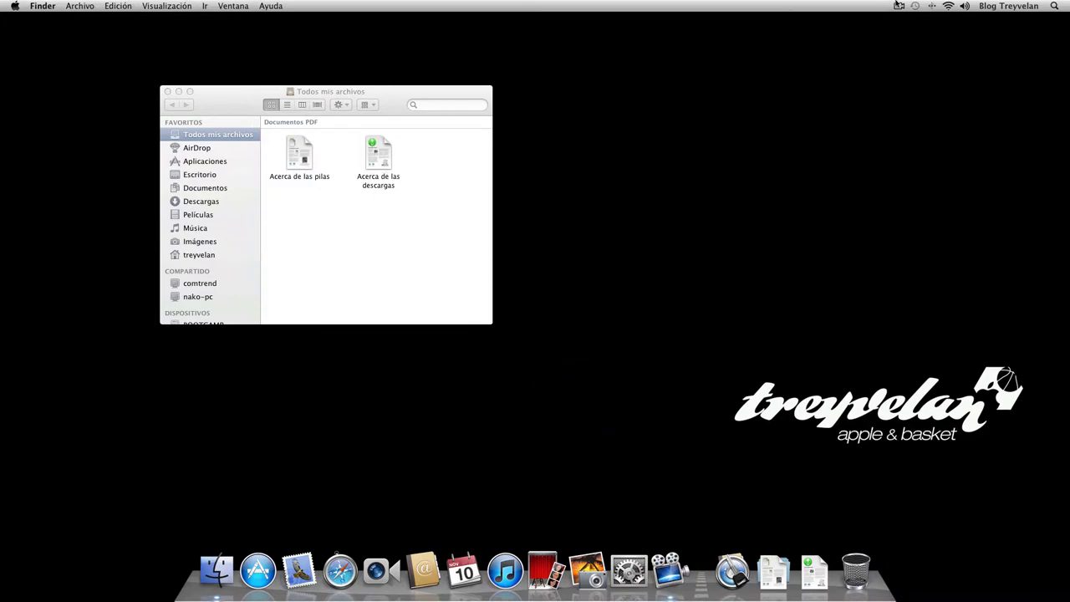
left_click(898, 6)
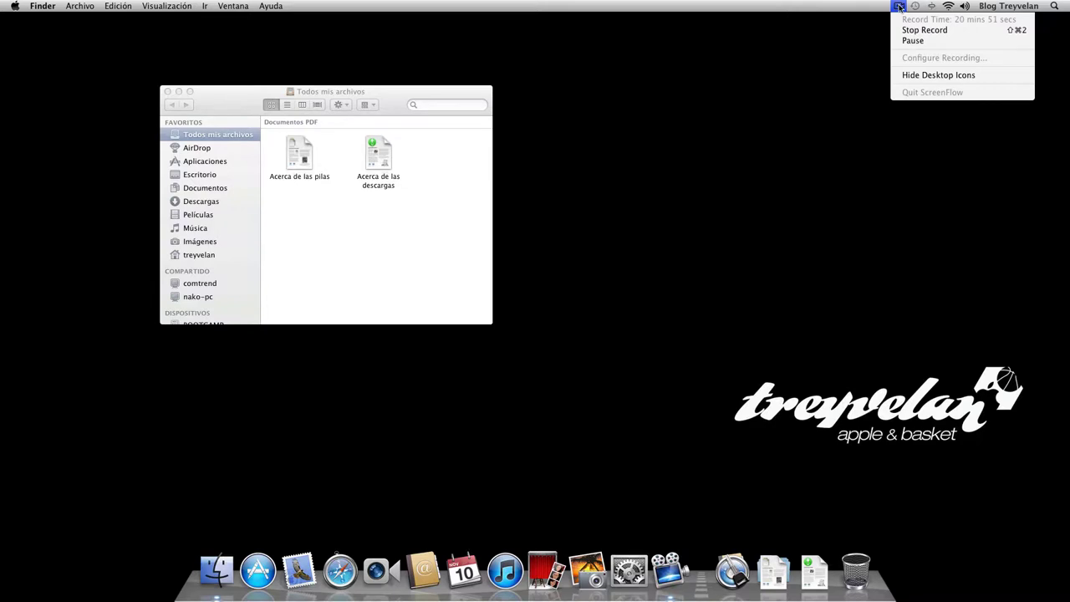
left_click(766, 100)
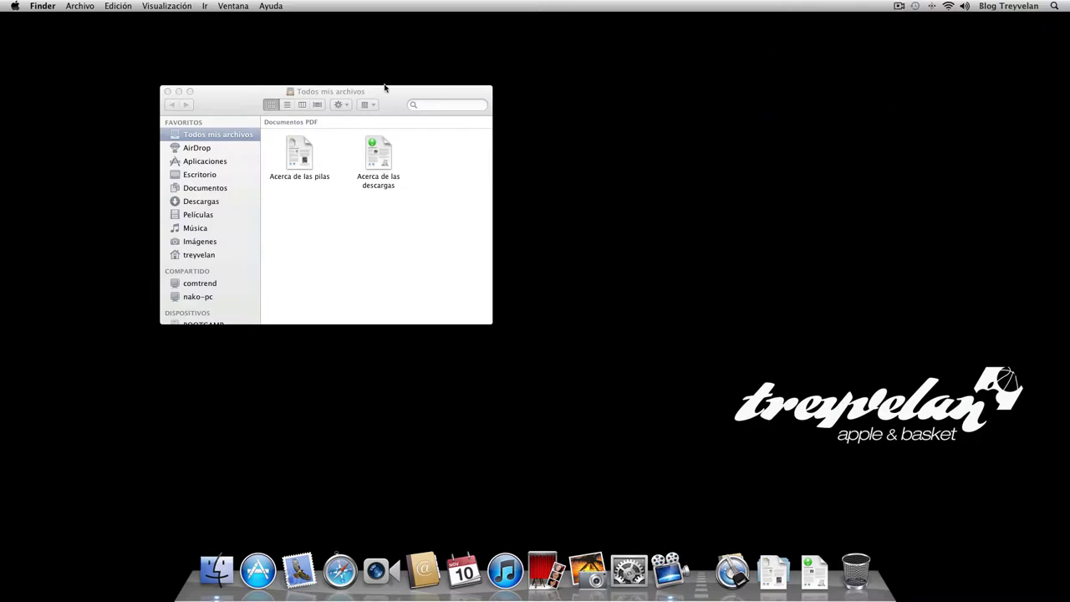
Reposition the Todos mis archivos window, settling it slightly higher on screen.
left_click_drag(387, 90, 475, 98)
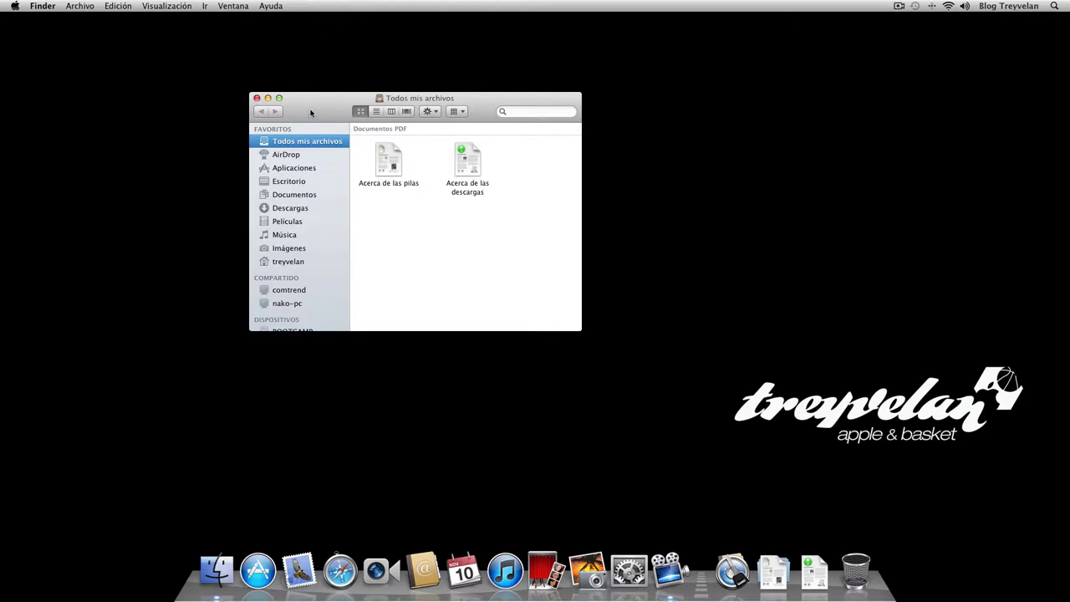
left_click(358, 162)
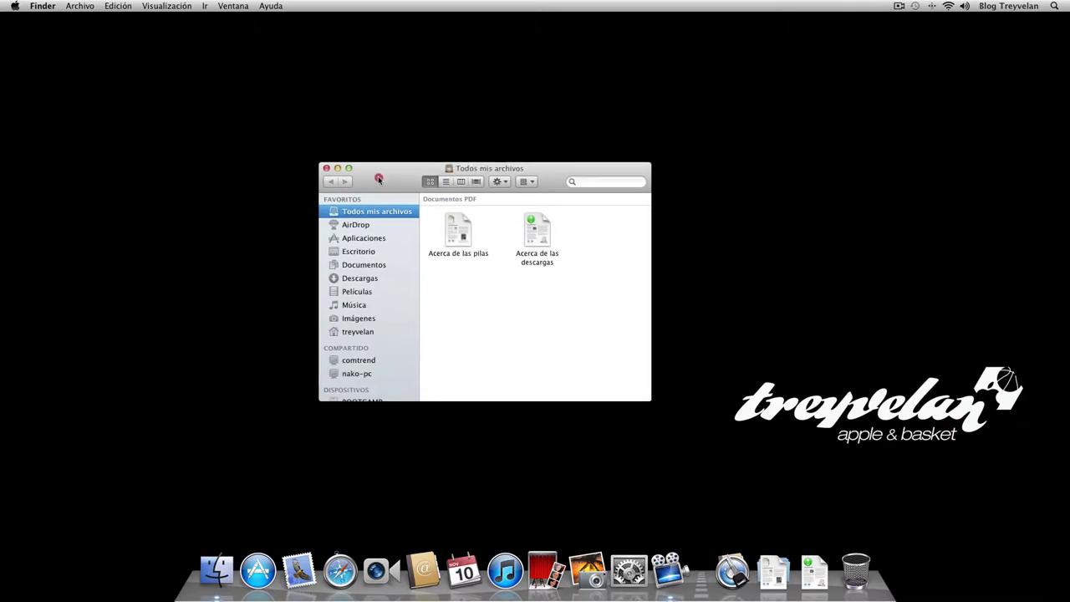
left_click(387, 187)
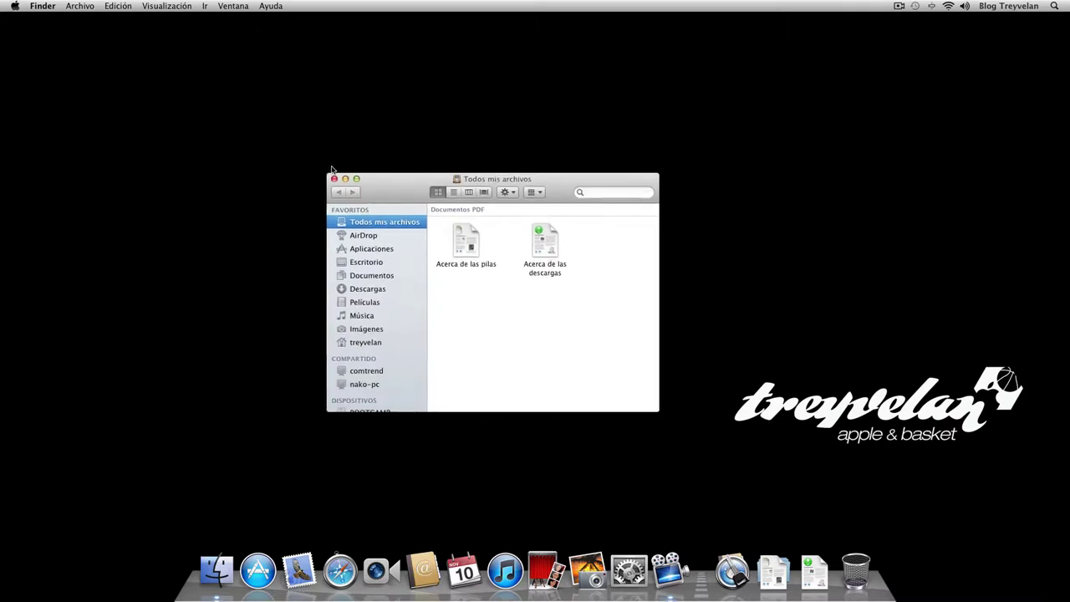
left_click_drag(379, 184, 376, 189)
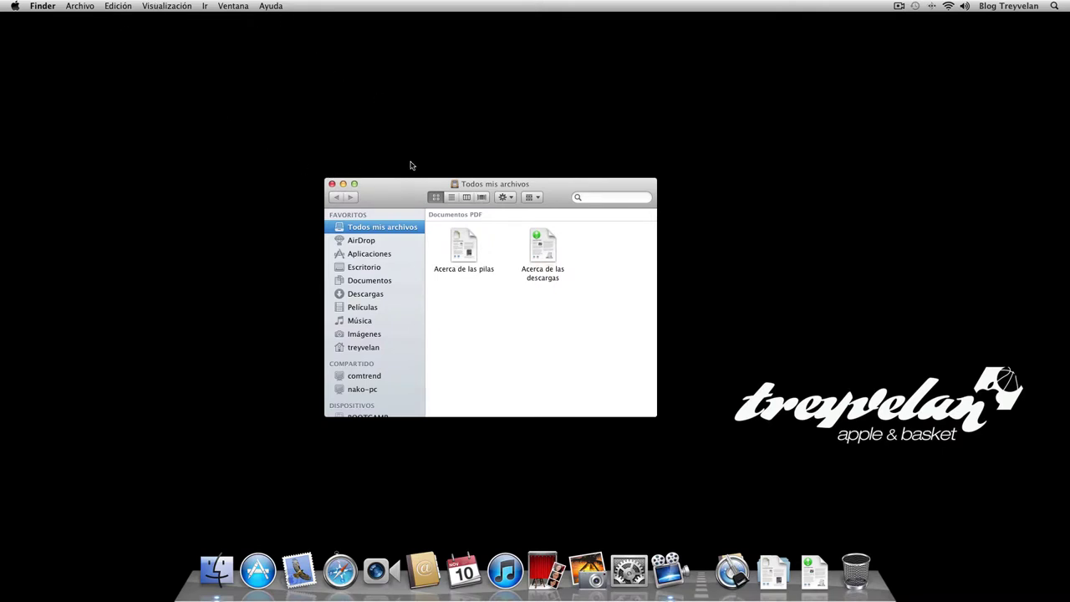
left_click_drag(553, 185, 552, 167)
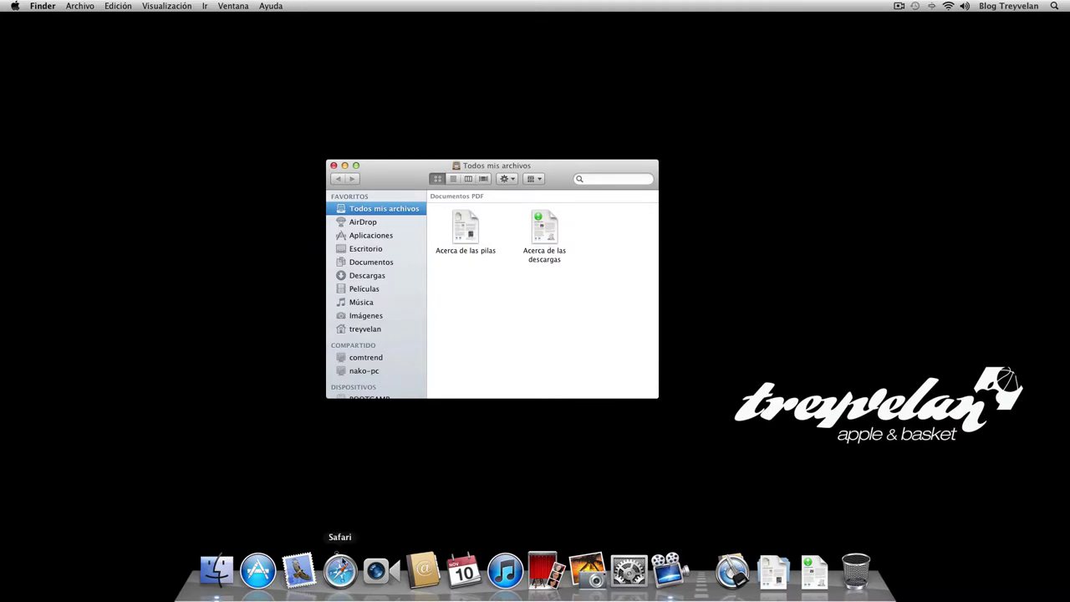
left_click(341, 570)
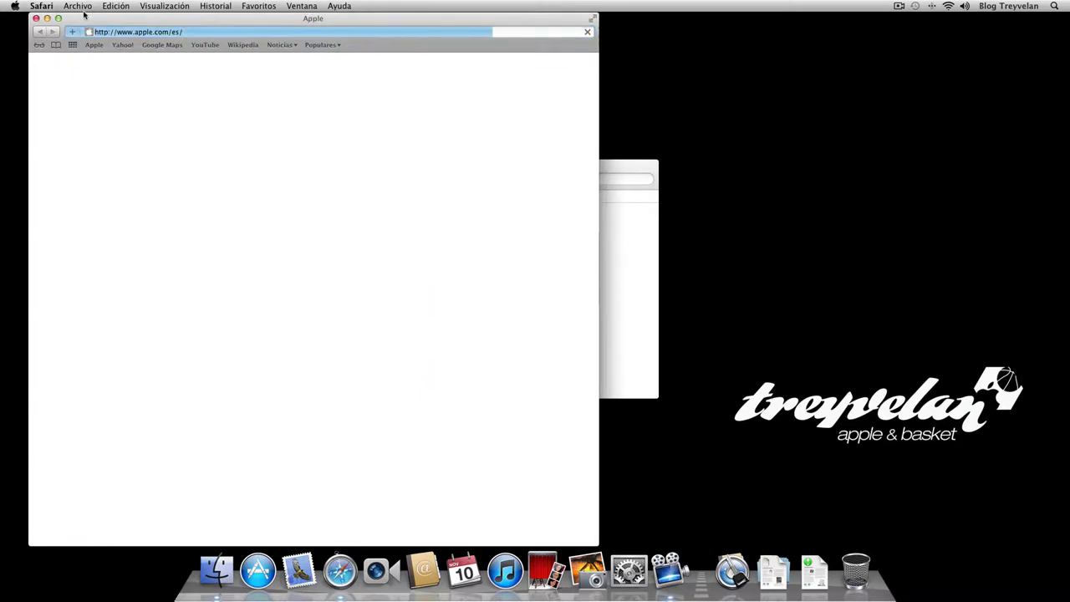
left_click_drag(70, 20, 447, 29)
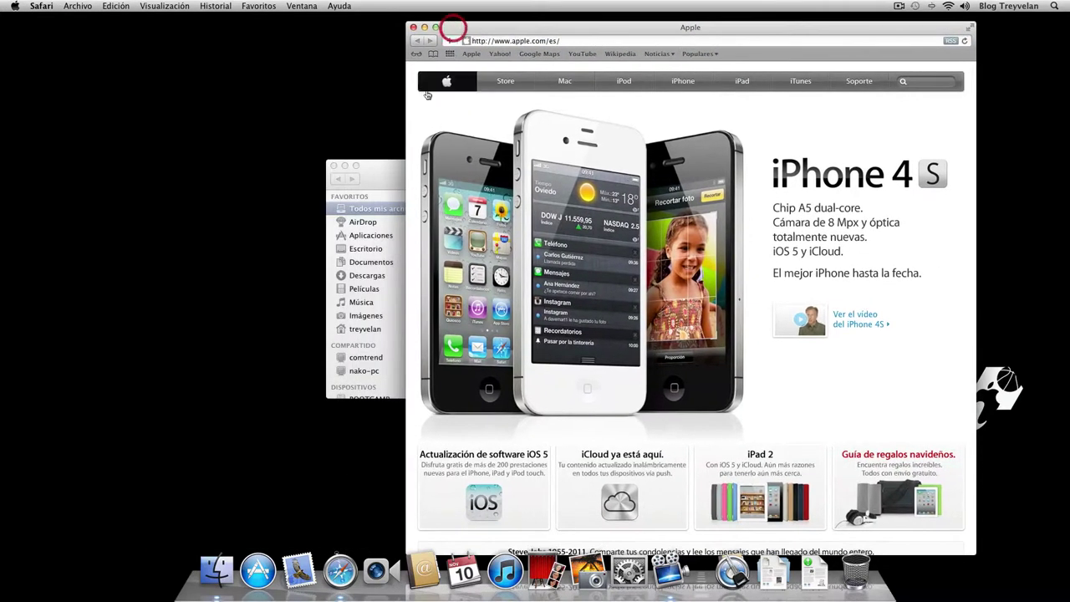
left_click(387, 183)
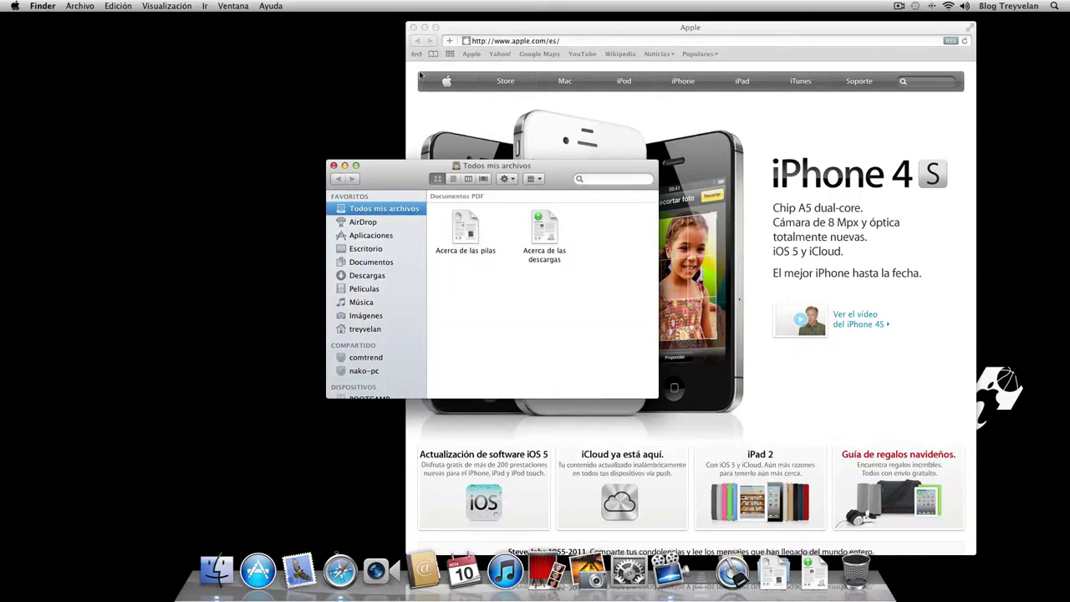
left_click(422, 29)
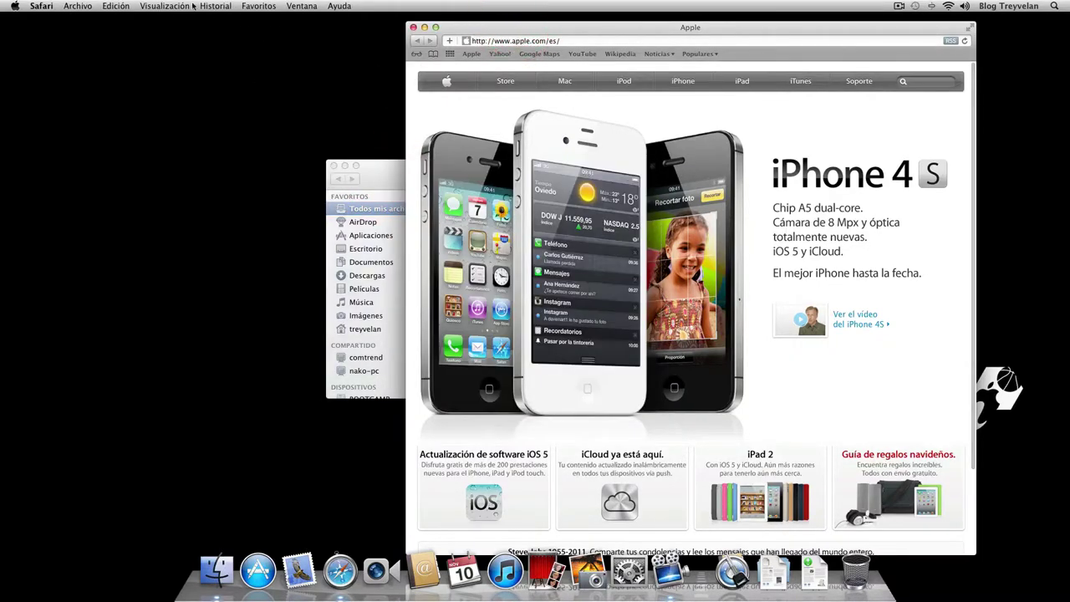
left_click(52, 6)
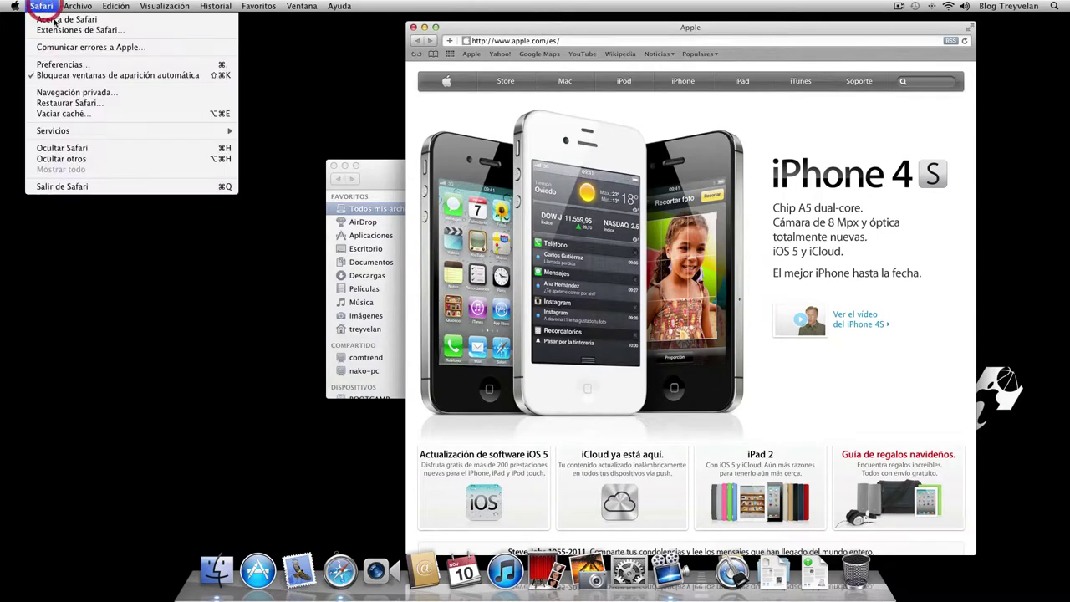
left_click(91, 186)
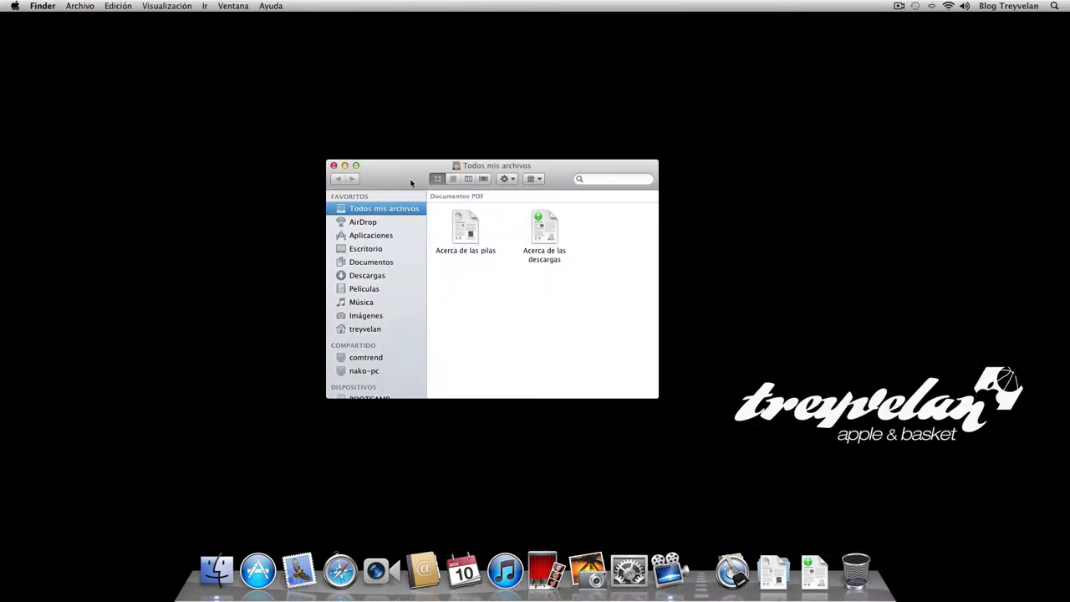
Move the Finder window up-left and browse the Archivo and Ventana menus without choosing anything.
left_click_drag(413, 179, 223, 160)
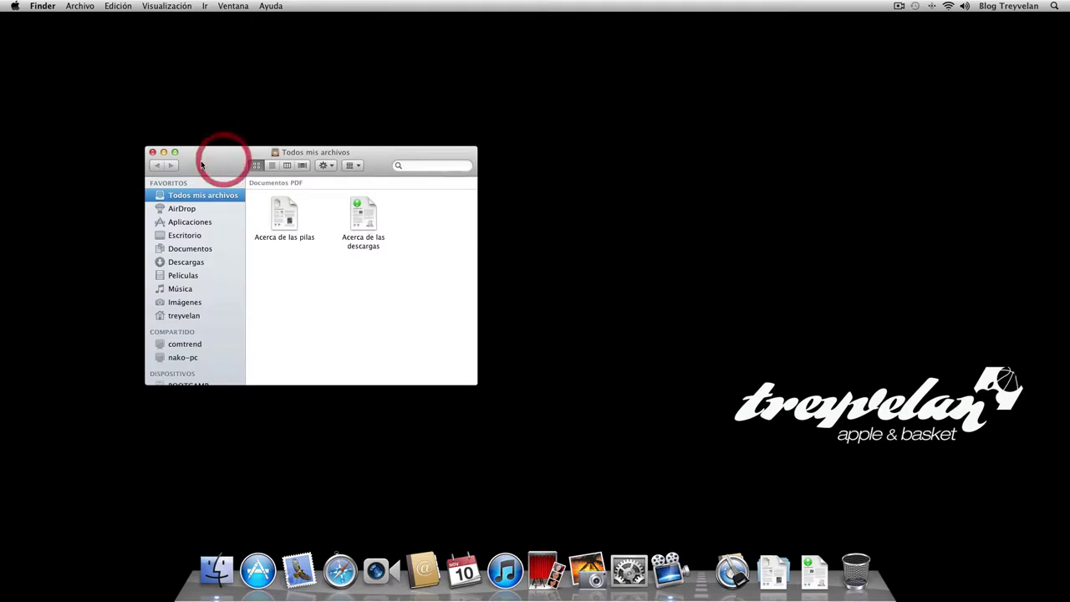
left_click(43, 6)
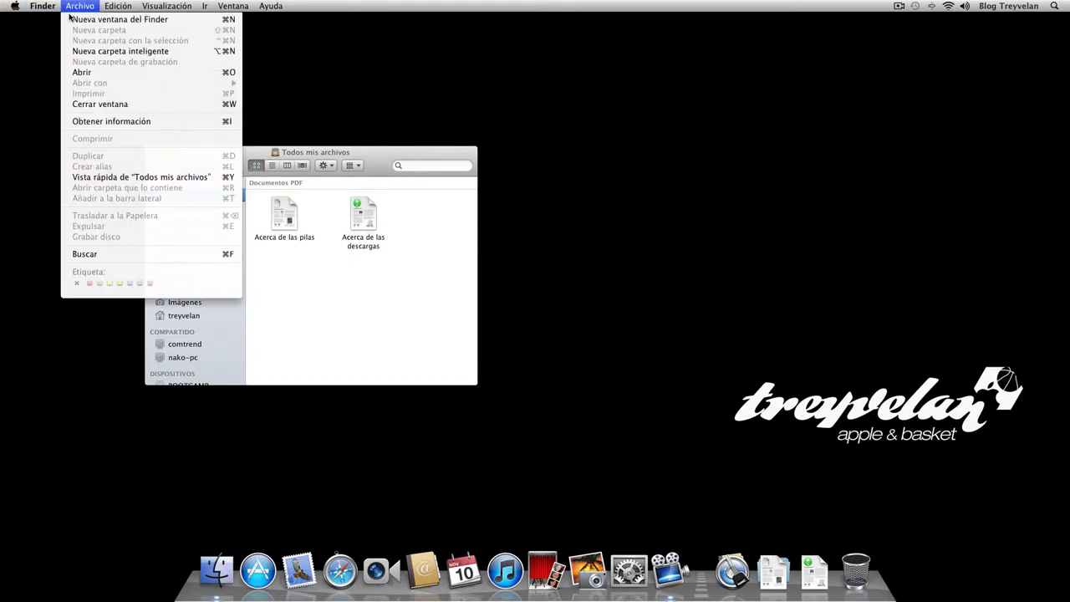
mouse_move(67, 6)
left_click(232, 6)
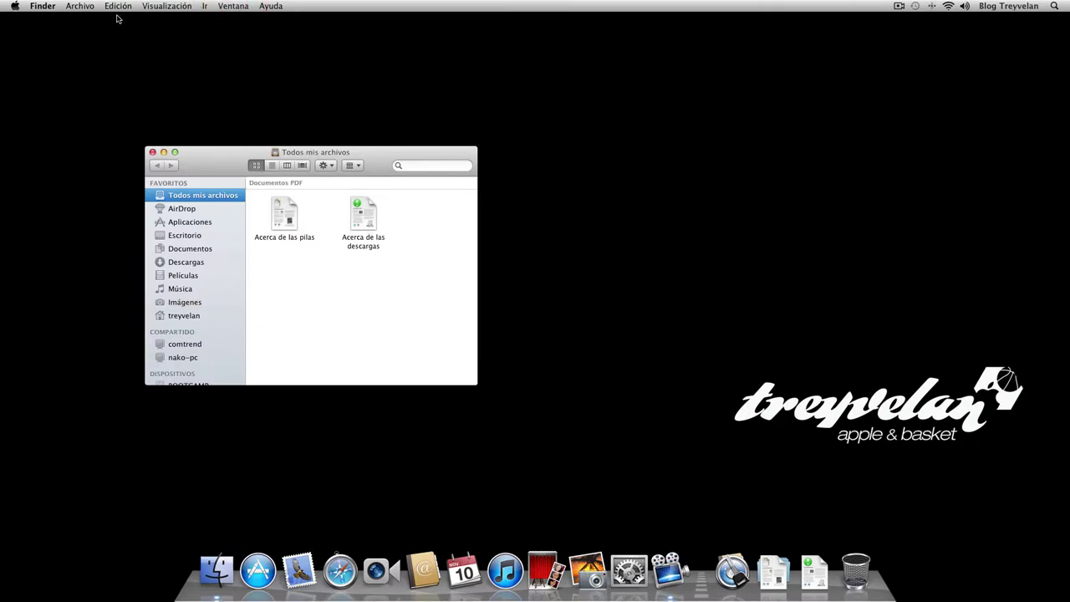
Close the Todos mis archivos window and open Forzar salida from the Apple menu.
left_click(152, 152)
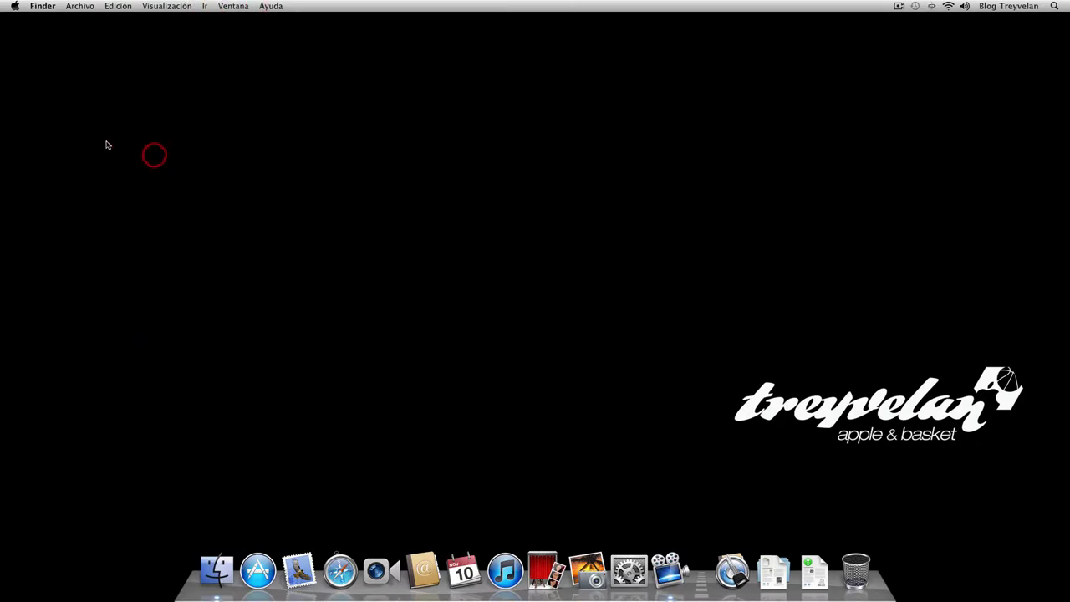
left_click(16, 6)
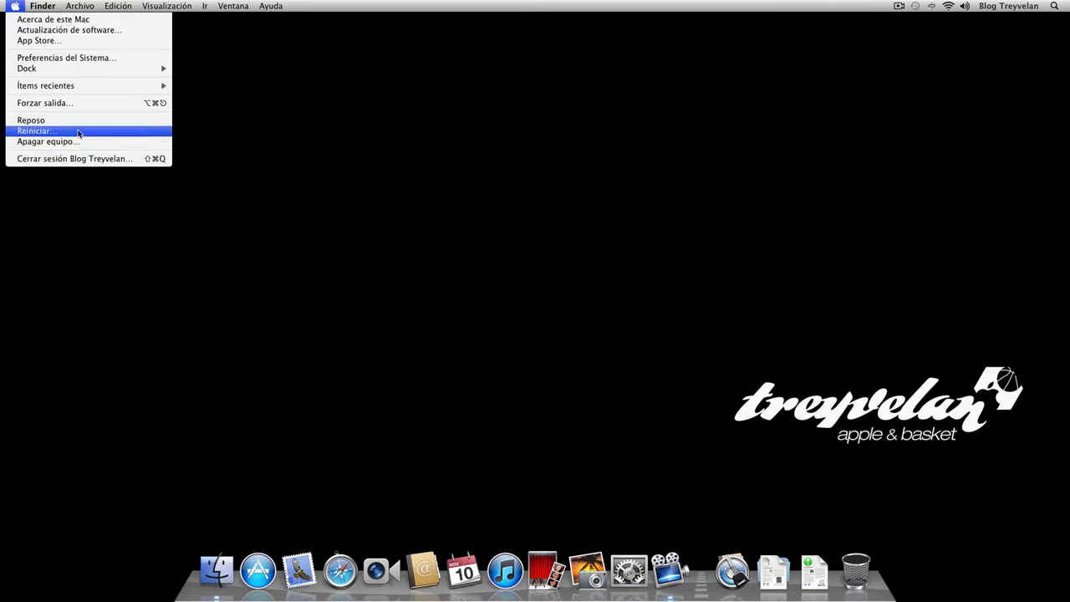
left_click(42, 108)
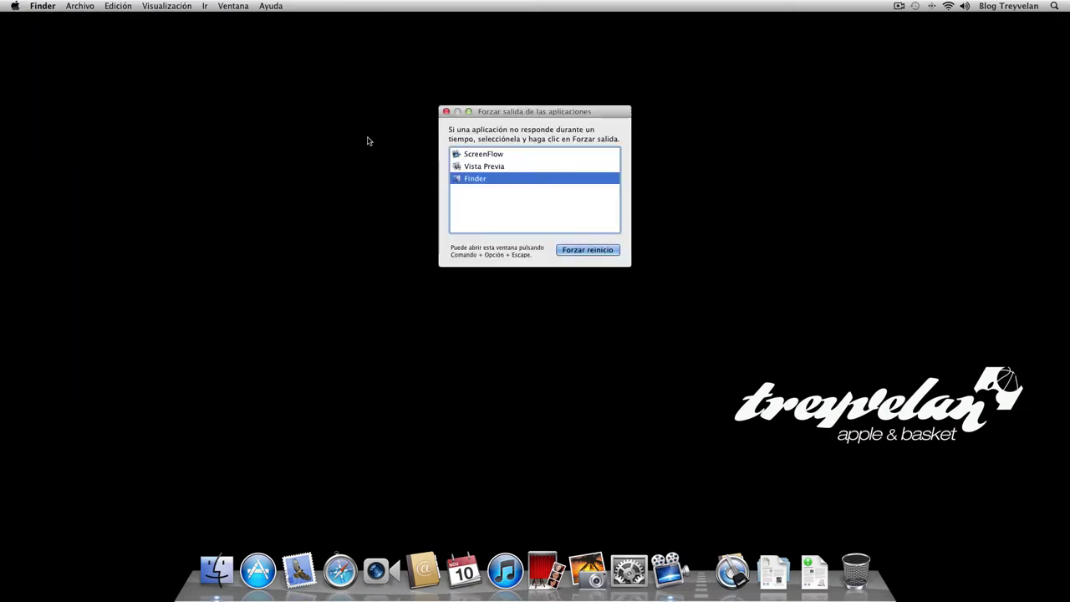
Force quit Vista Previa, confirm it, and close the Force Quit window.
left_click(469, 171)
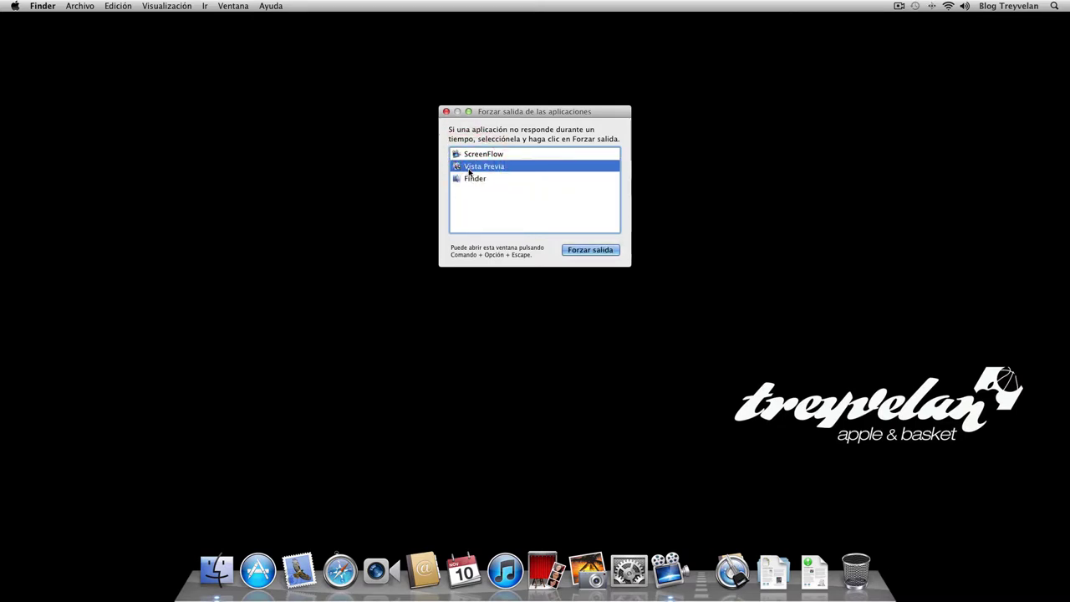
left_click(585, 251)
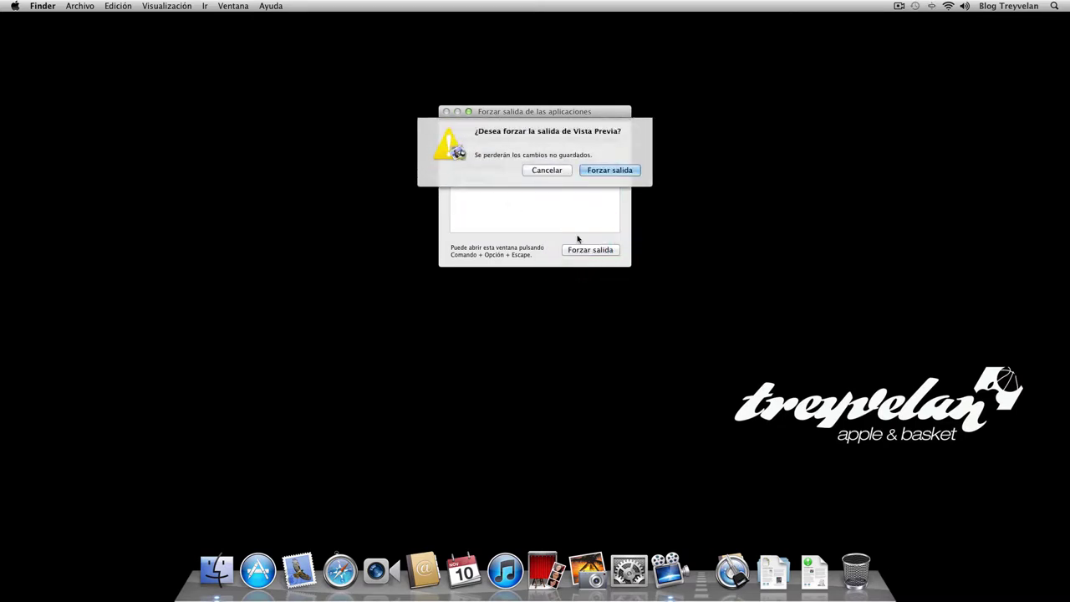
left_click(603, 170)
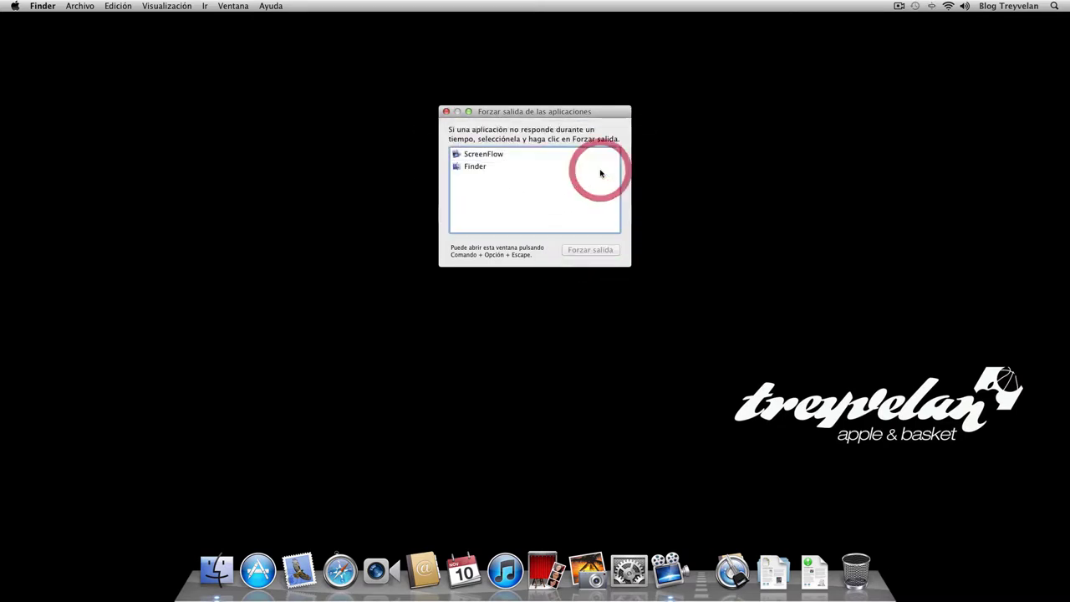
left_click(445, 112)
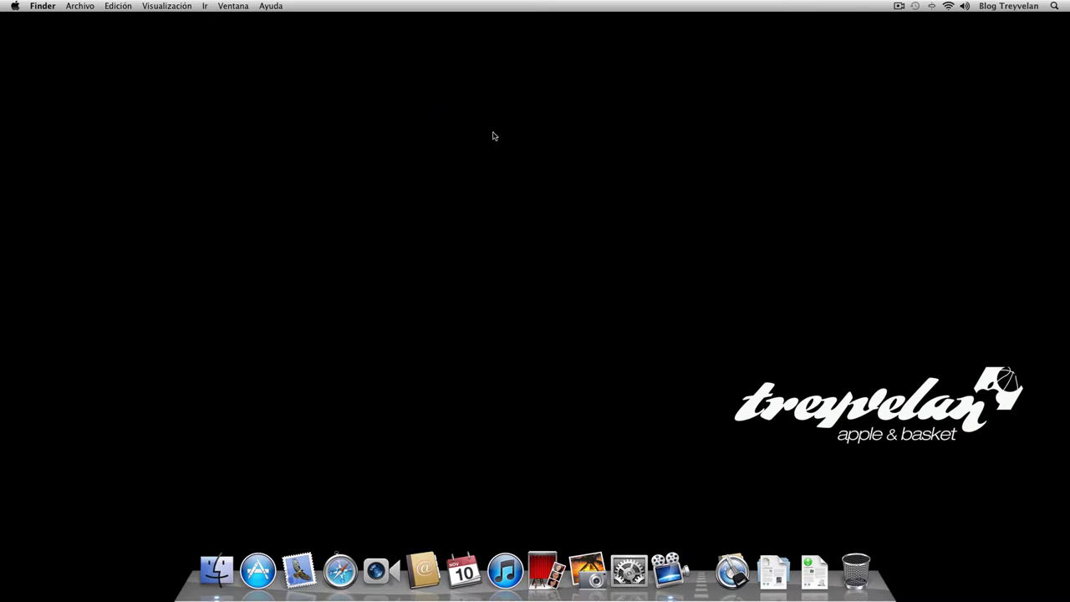
Open System Preferences from the Apple menu.
left_click(11, 9)
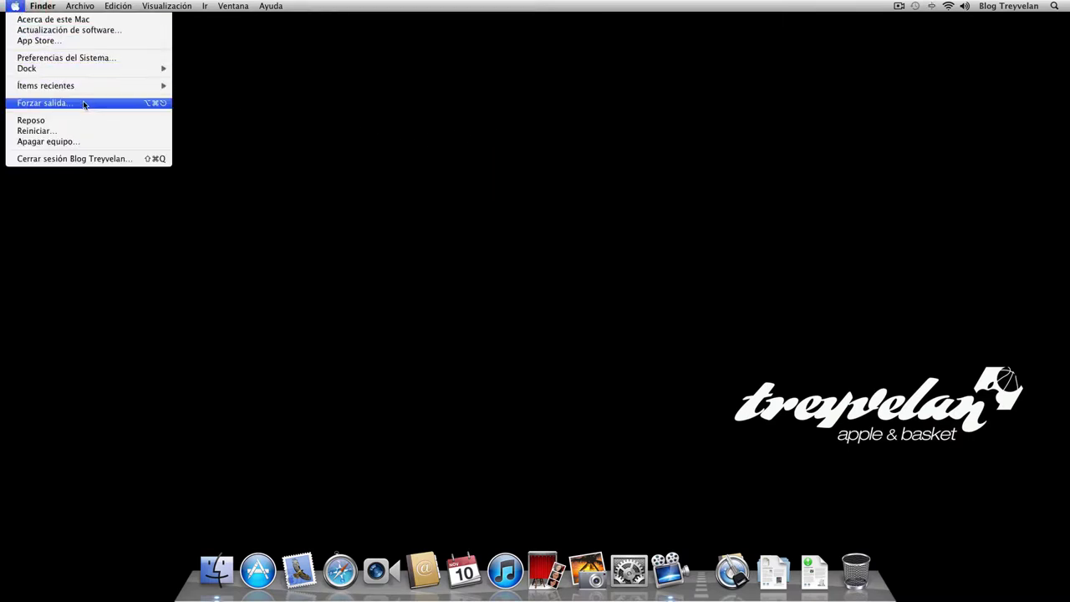
mouse_move(89, 90)
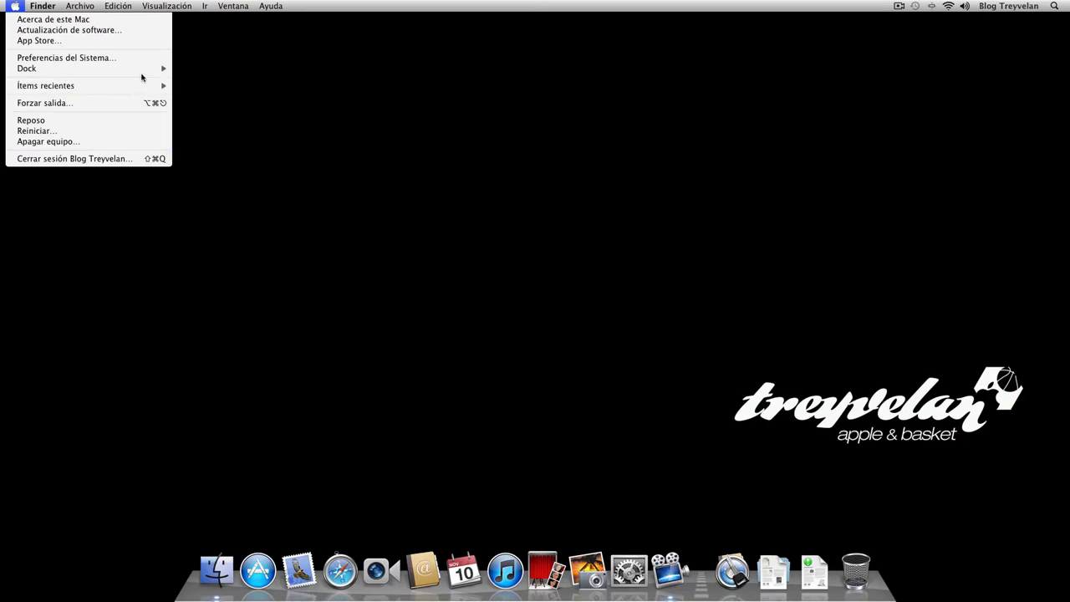
mouse_move(146, 69)
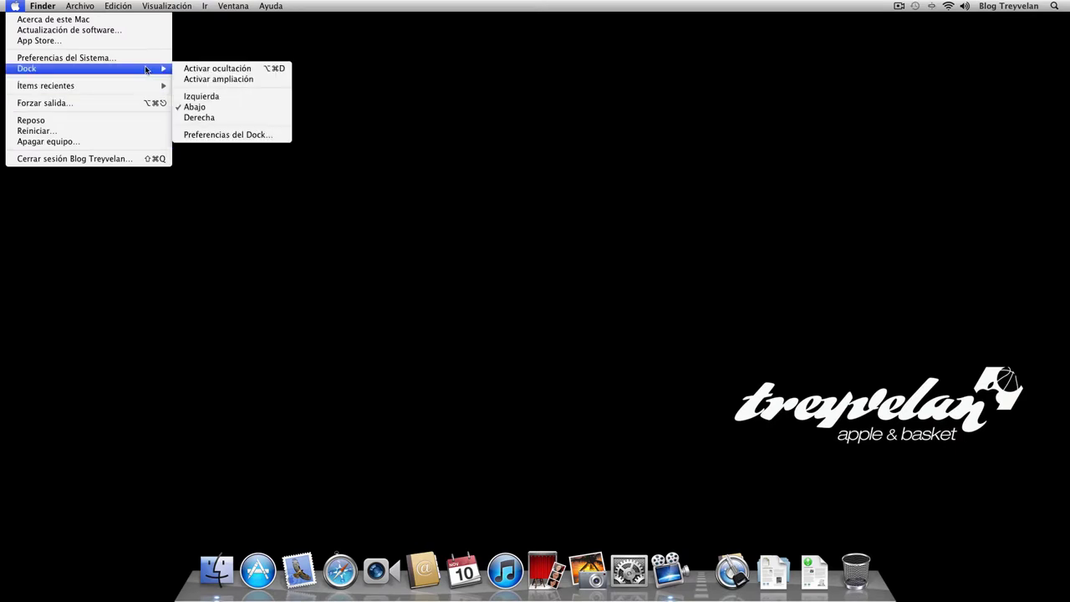
left_click(101, 59)
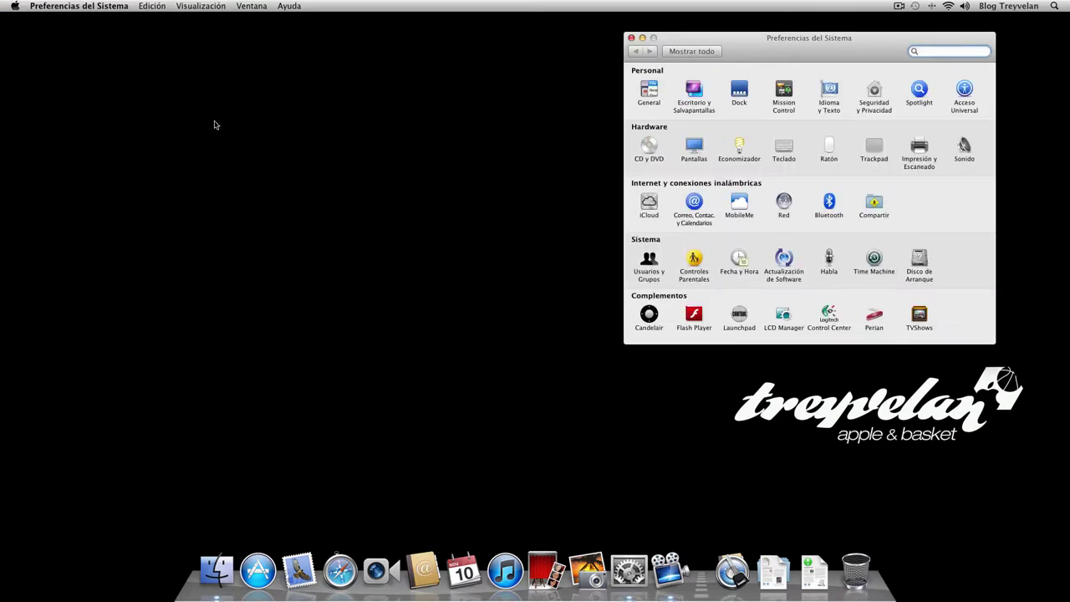
Quit System Preferences via Salir in its Dock menu.
left_click(15, 6)
left_click(310, 105)
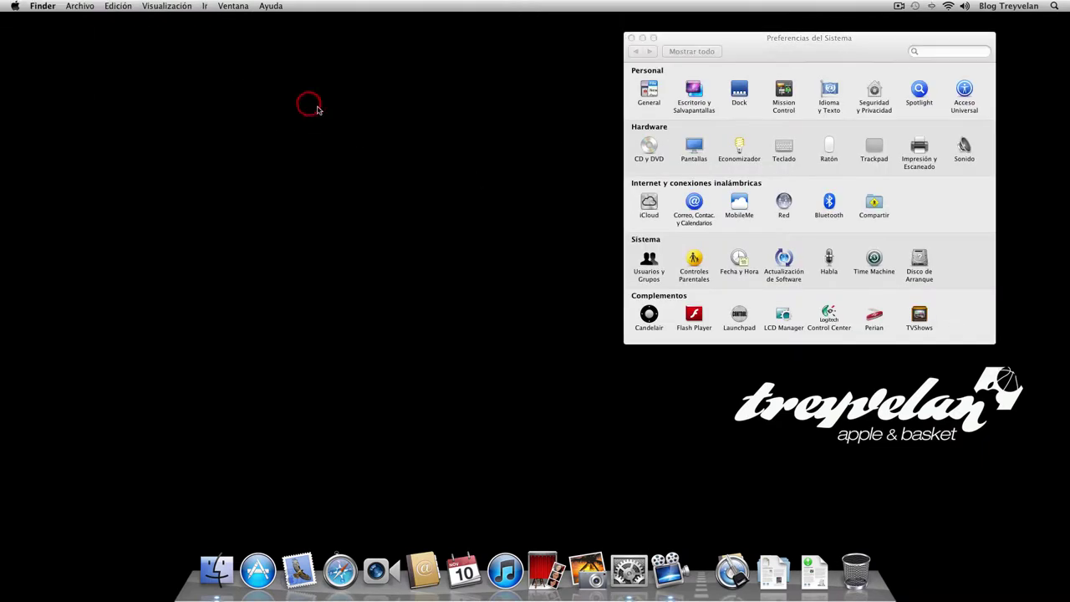
right_click(636, 575)
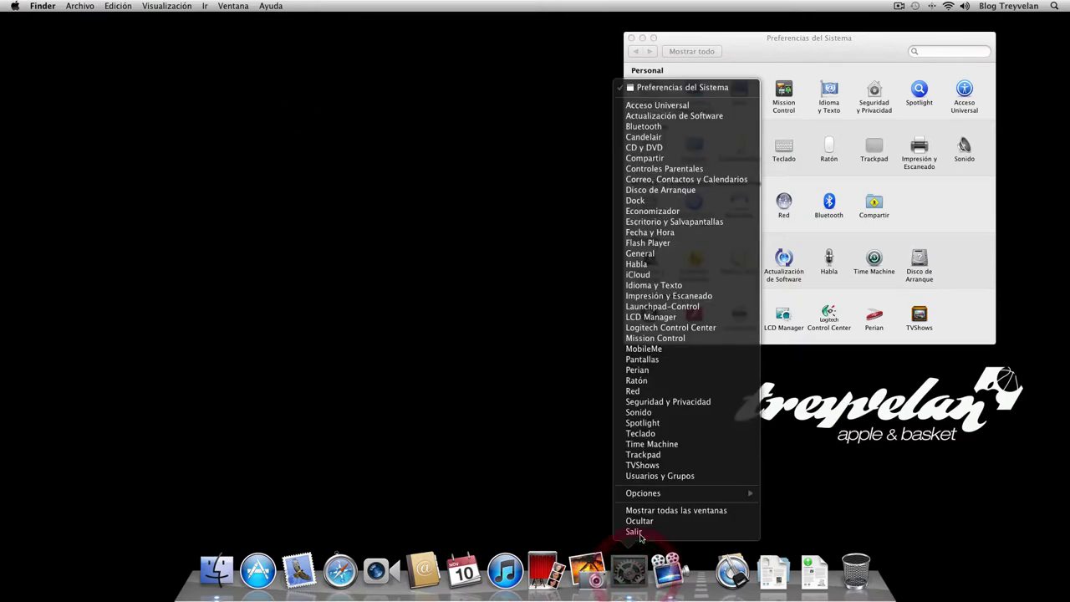
left_click(639, 530)
left_click(634, 570)
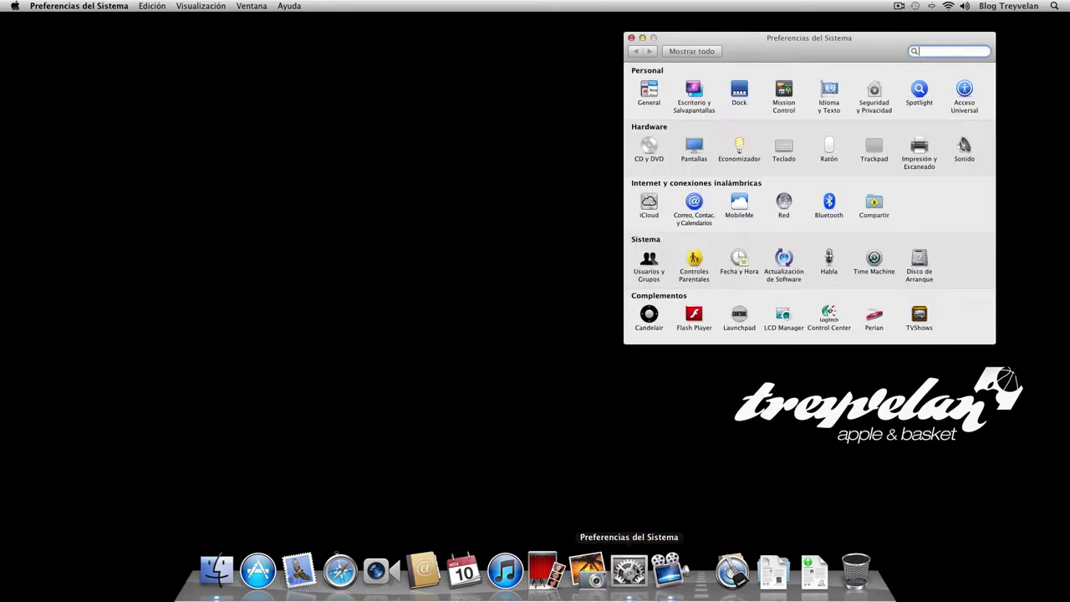
right_click(635, 570)
left_click(647, 528)
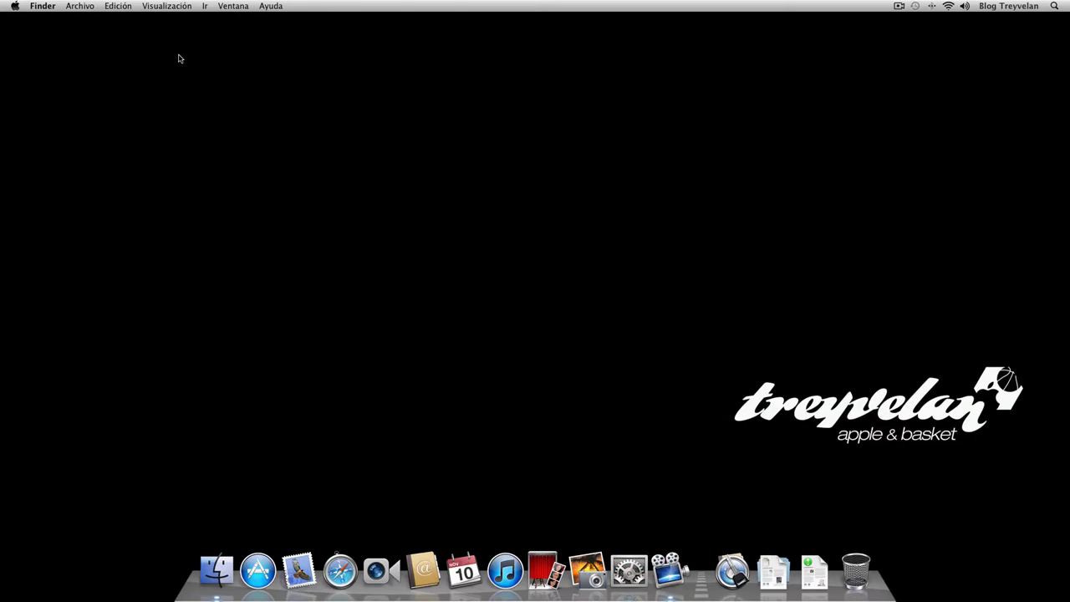
left_click(13, 7)
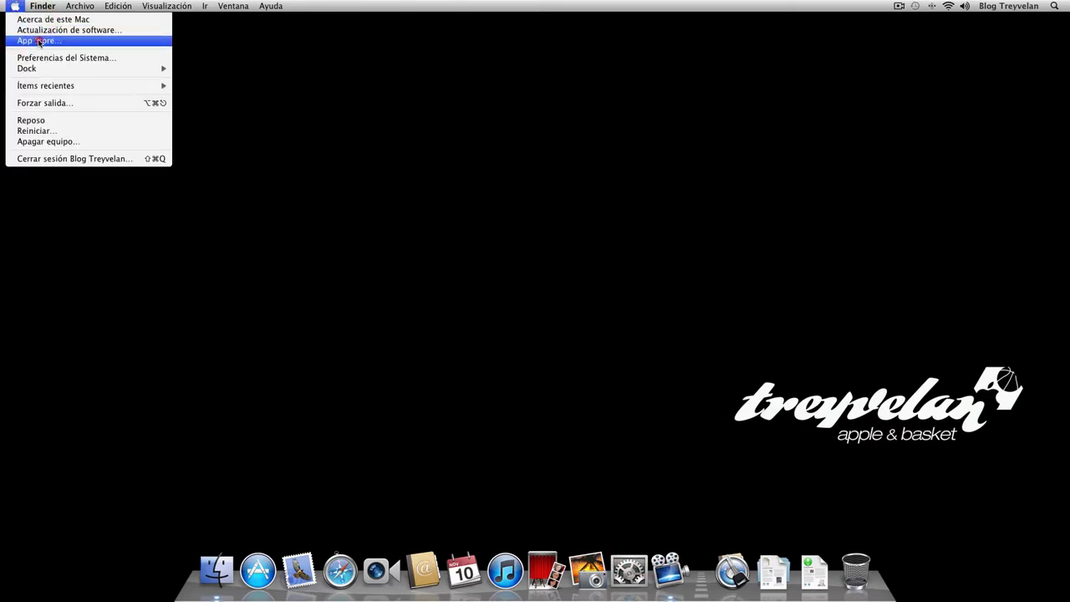
left_click(39, 41)
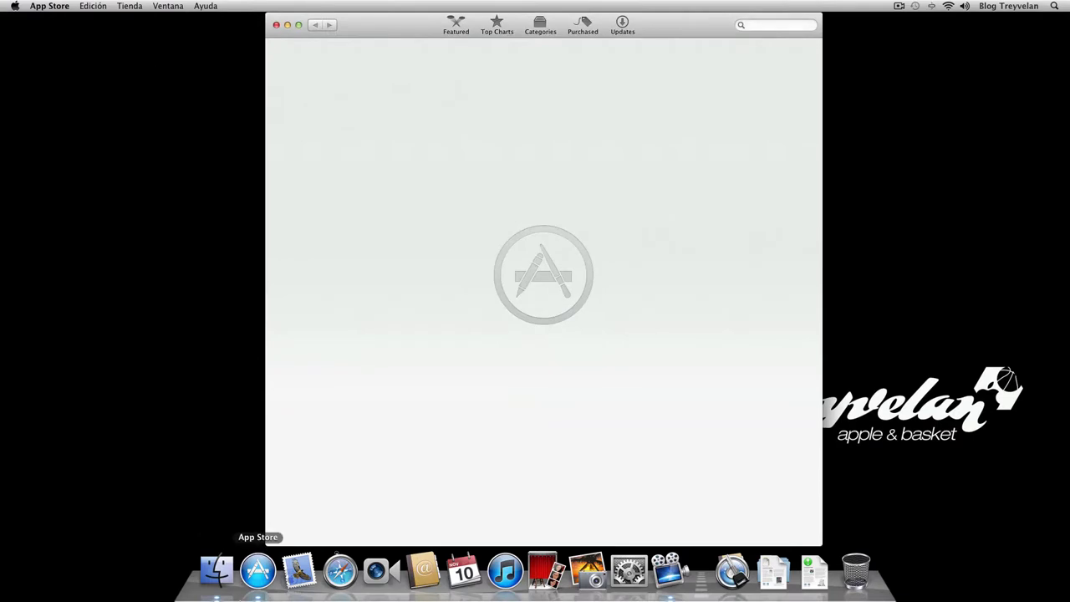
left_click_drag(390, 31, 426, 33)
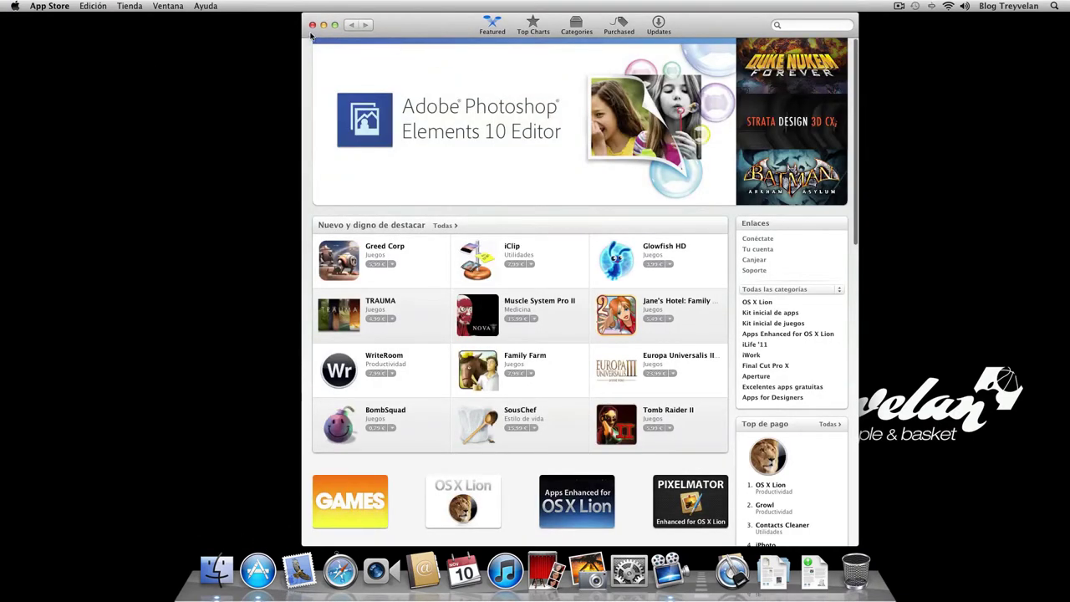
left_click_drag(405, 26, 368, 27)
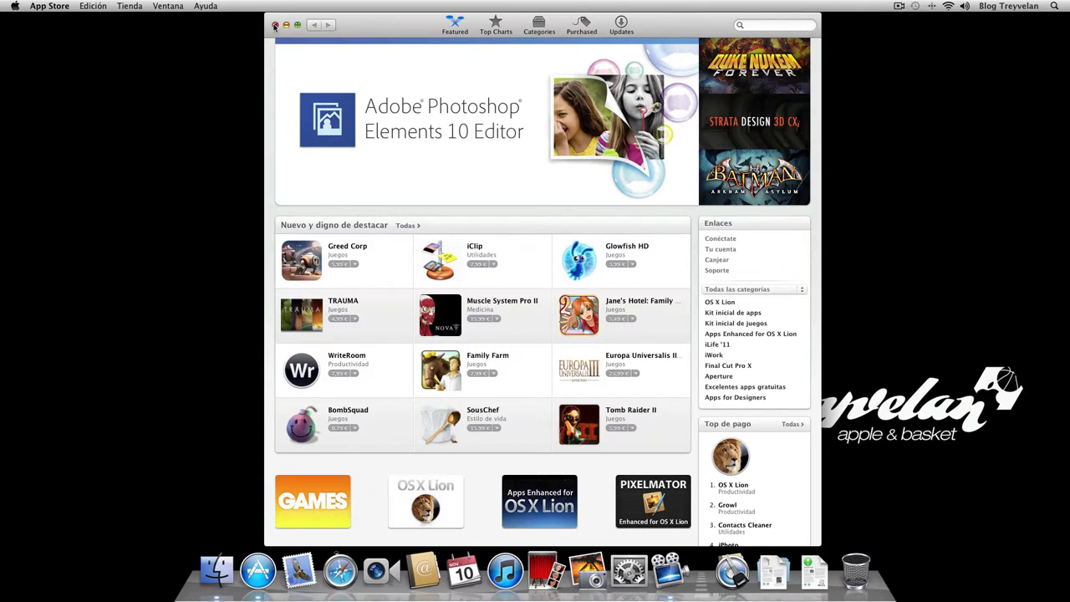
left_click(275, 25)
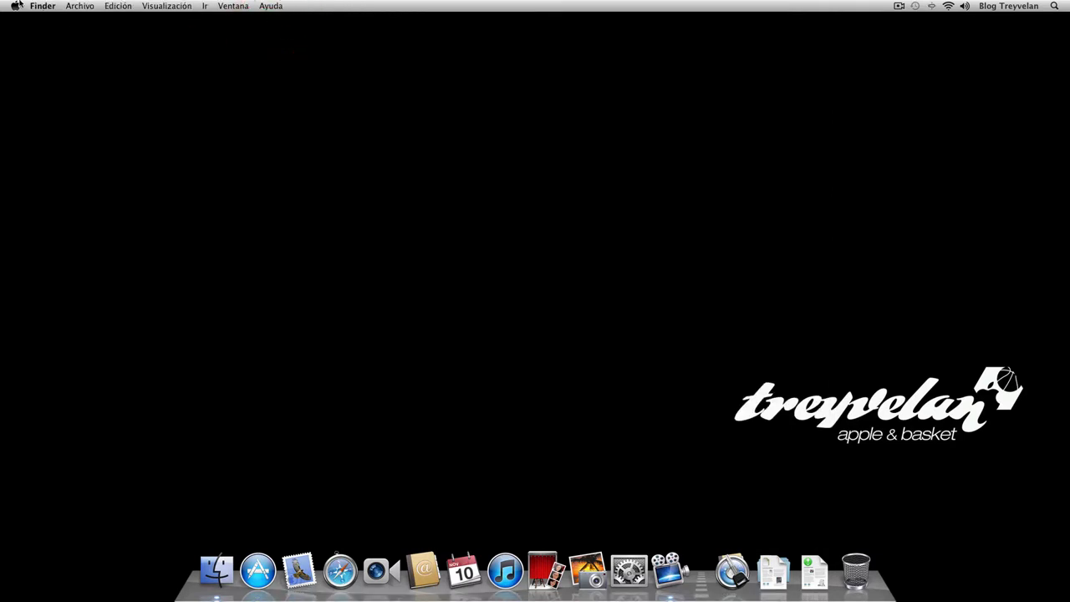
Launch Actualización de software and authorise it with the administrator's name and password.
left_click(40, 7)
mouse_move(15, 7)
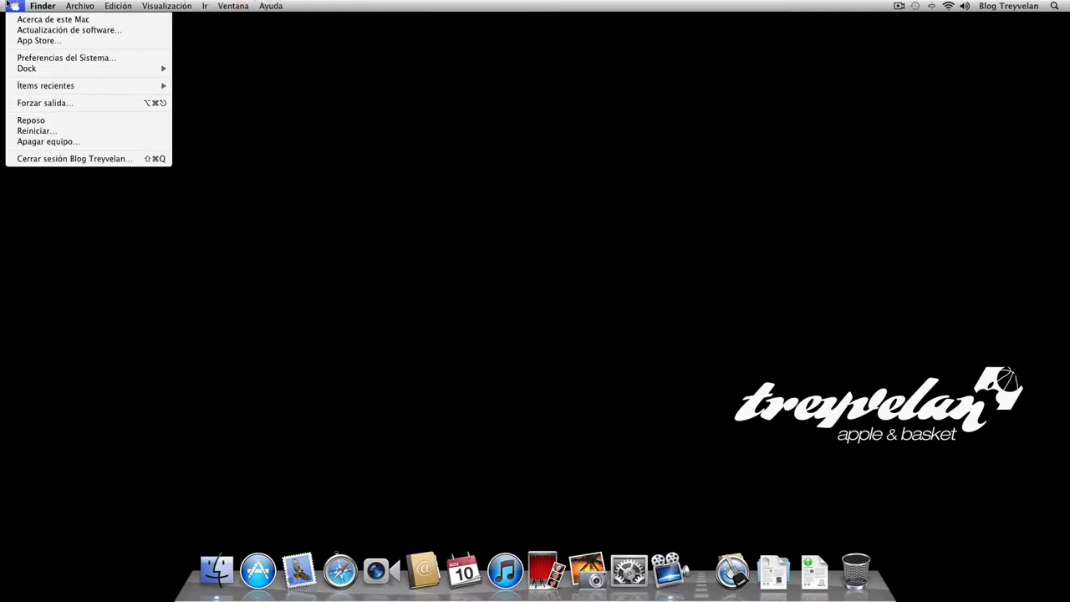
left_click(40, 31)
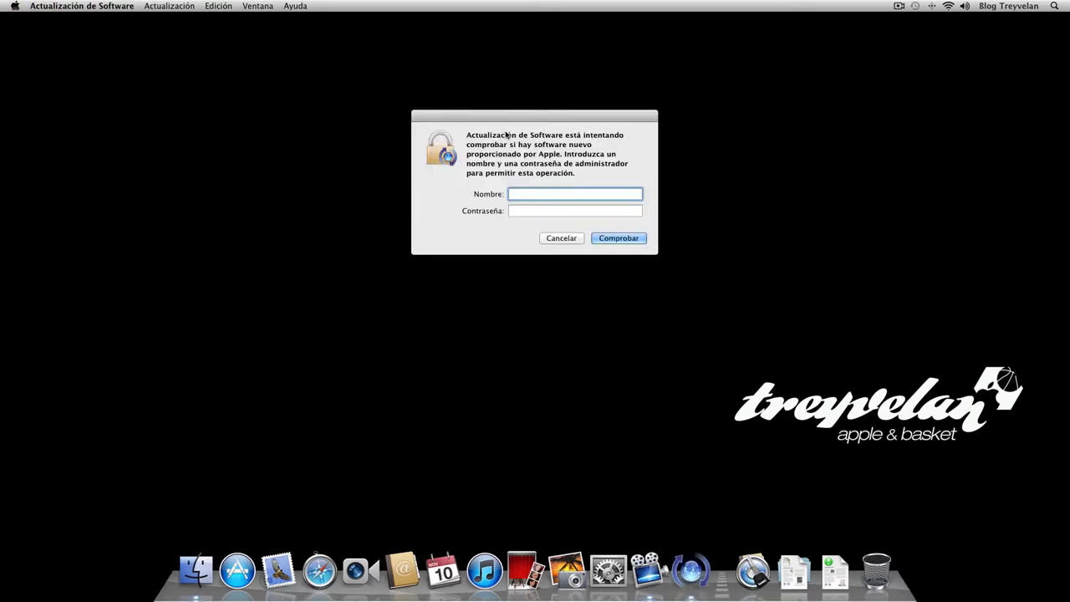
type("Alvaro Catalan Pino")
key("Tab")
type("••••••••••")
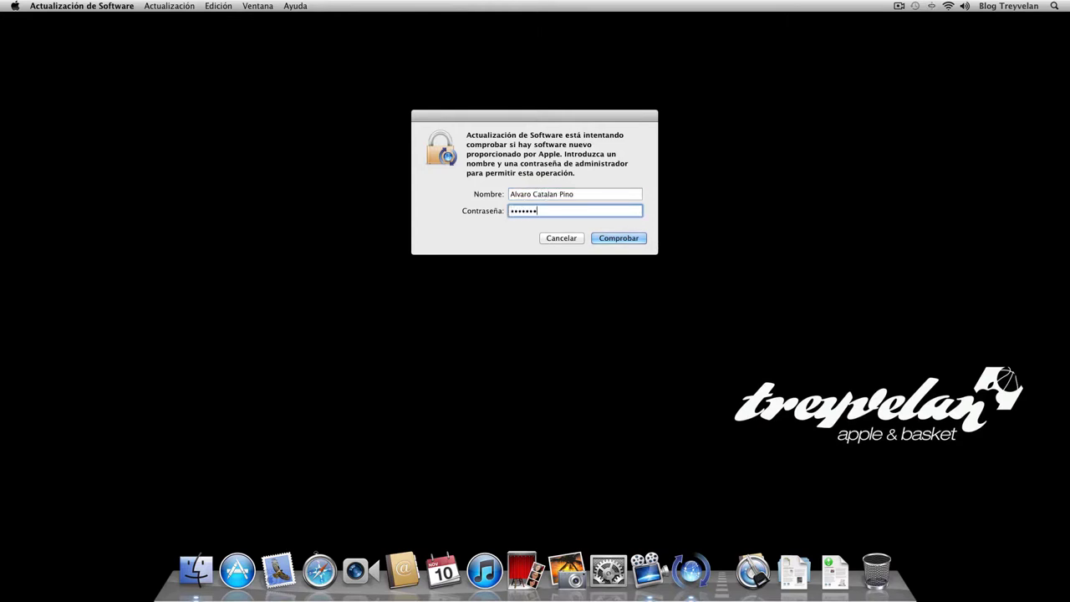
key("Return")
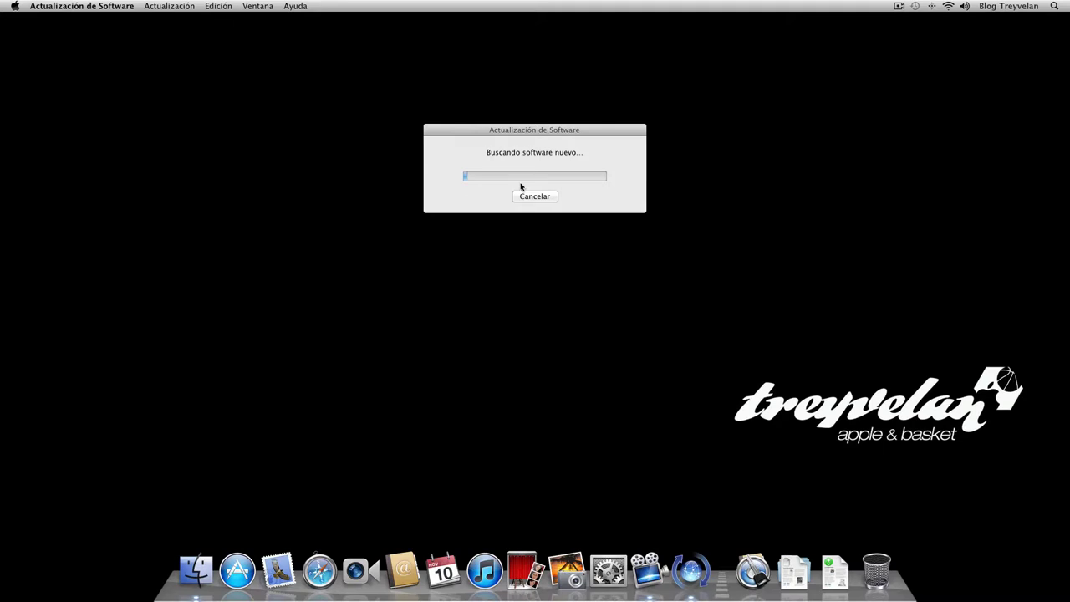
Move the software search progress dialog toward the right of the screen.
left_click_drag(444, 131, 468, 130)
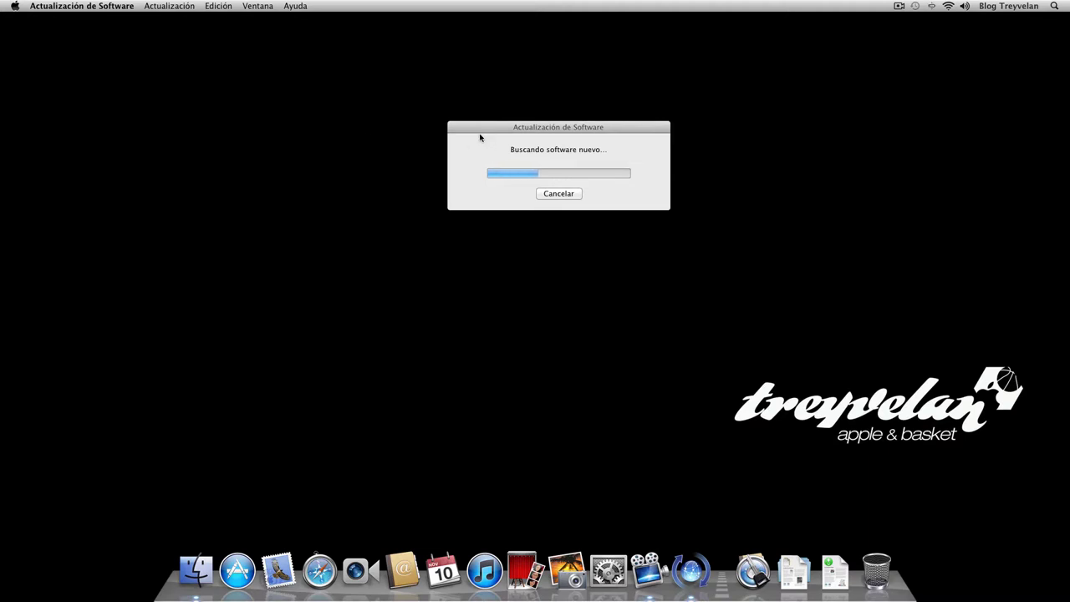
left_click_drag(488, 125, 633, 126)
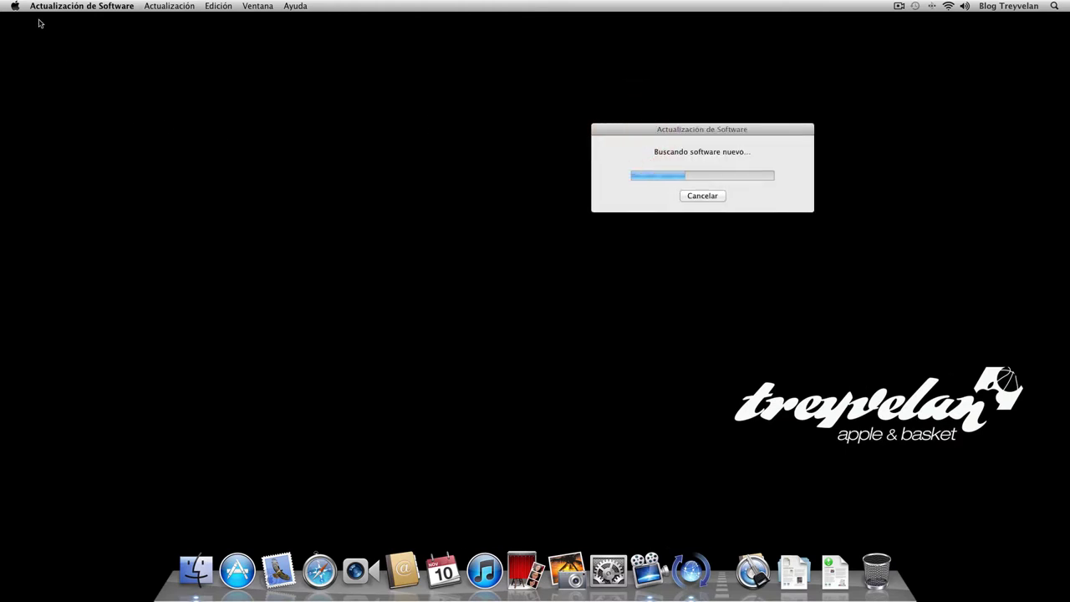
left_click(15, 6)
View About This Mac (Mac OS X 10.7.2, 2,93 GHz Intel Core i7, 12 GB), then close it.
left_click(34, 20)
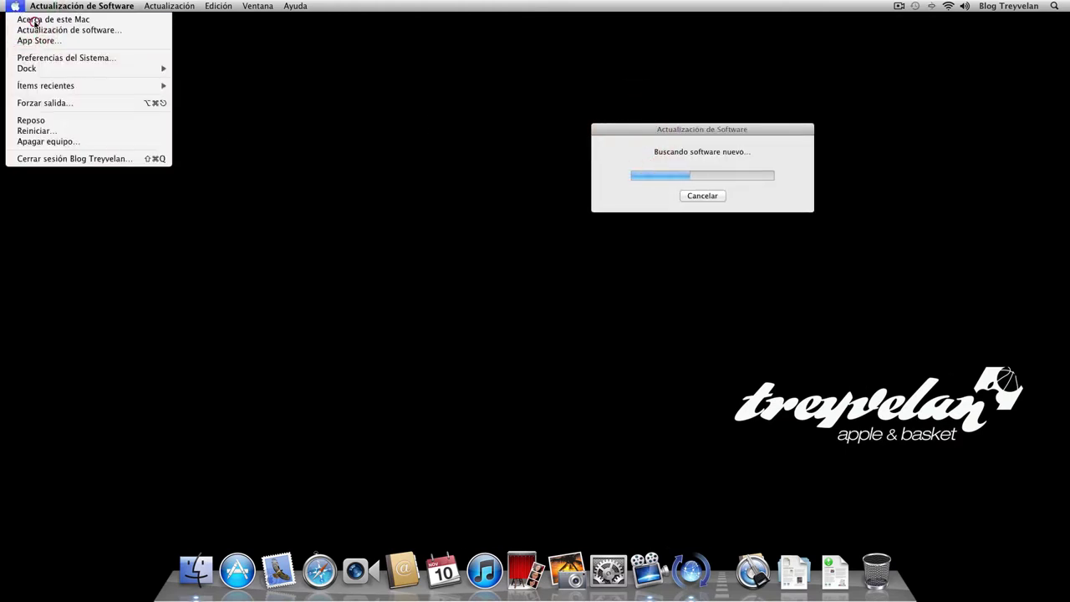
left_click(525, 98)
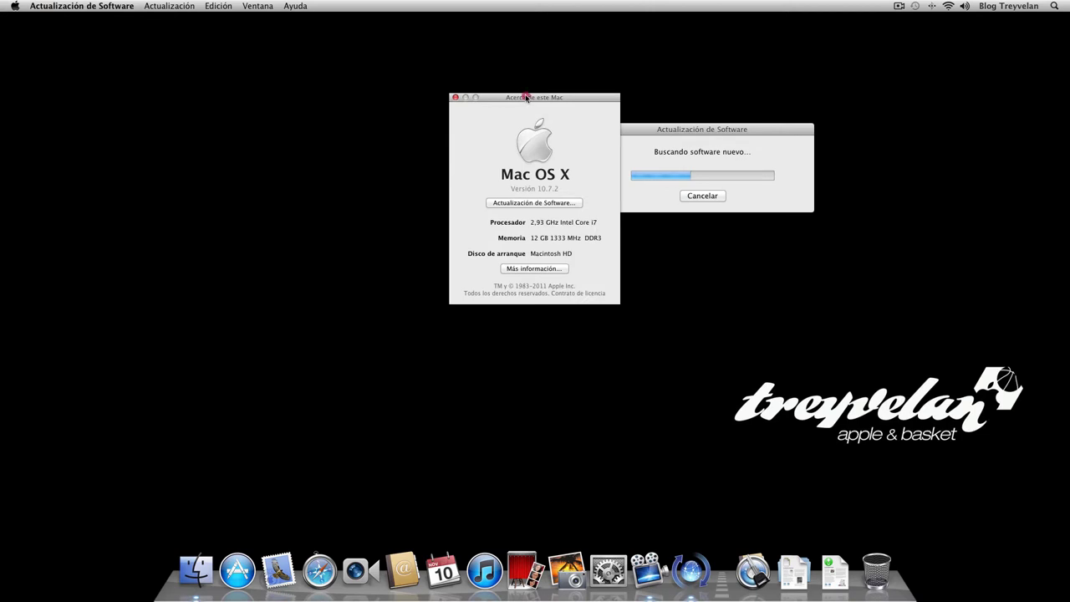
left_click_drag(526, 98, 399, 86)
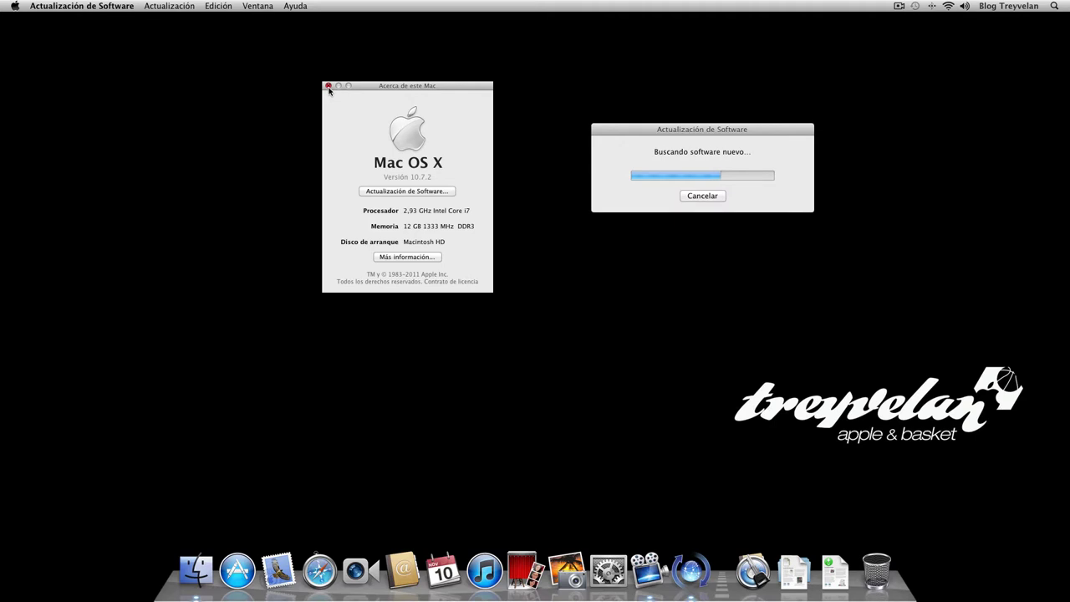
left_click(329, 87)
Show details for Java para Mac OS X 10.7 actualización 1 (65,7 MB), then hide them.
left_click_drag(610, 132, 442, 99)
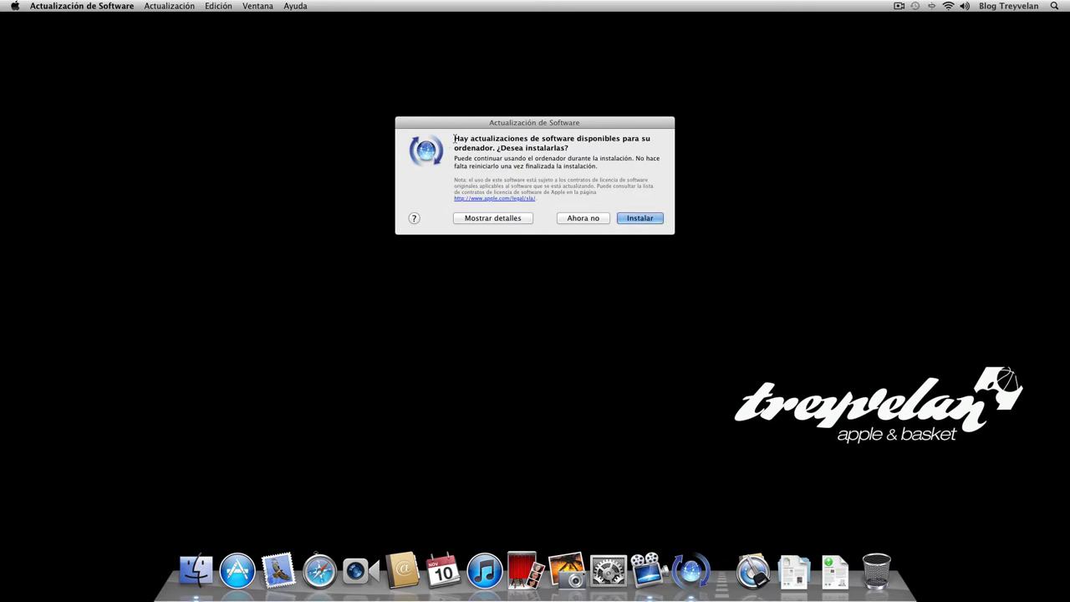
left_click_drag(455, 139, 652, 144)
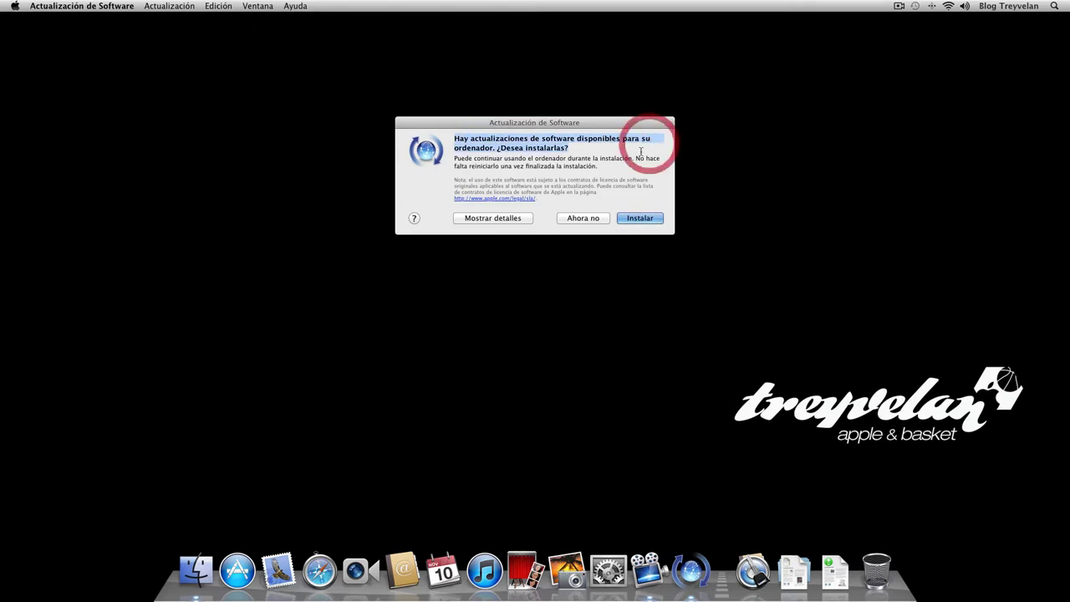
left_click(521, 220)
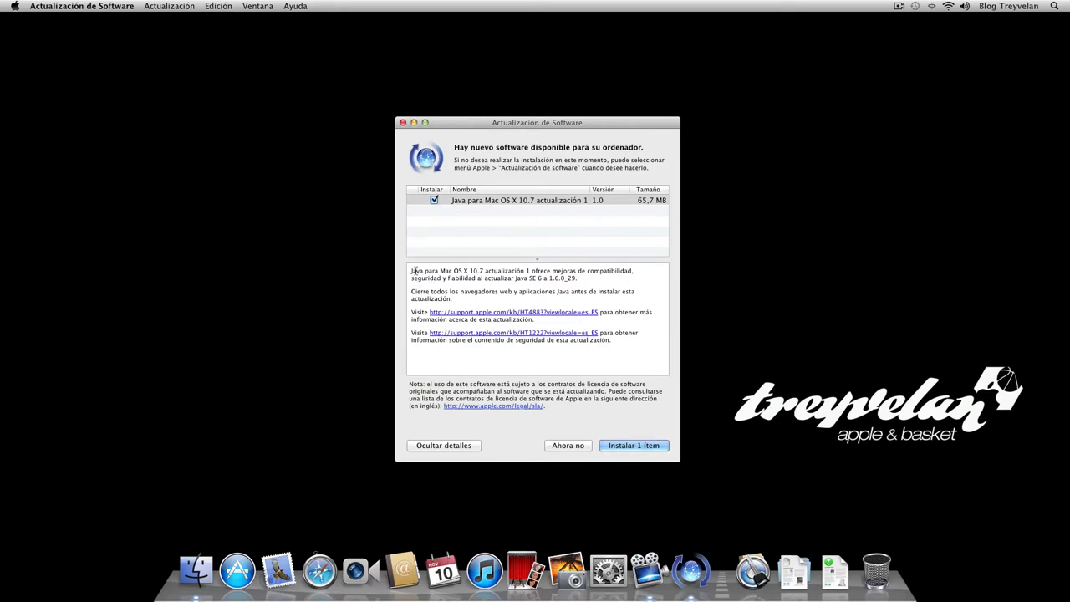
left_click_drag(413, 270, 487, 271)
left_click(456, 445)
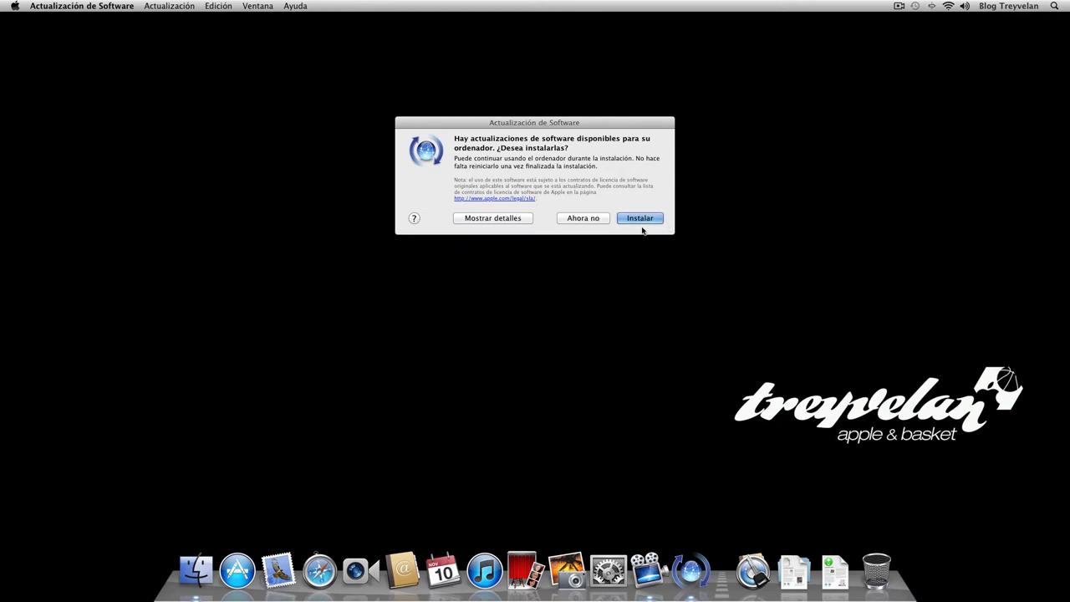
Choose Ahora no to defer the updates, then open and close Spotlight.
left_click(583, 218)
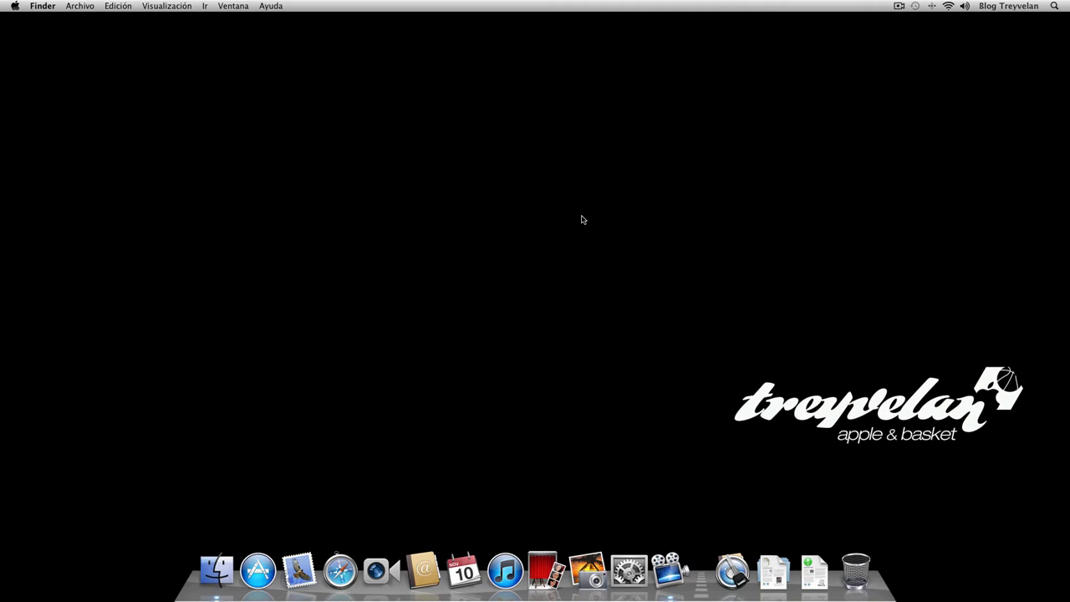
left_click(1054, 6)
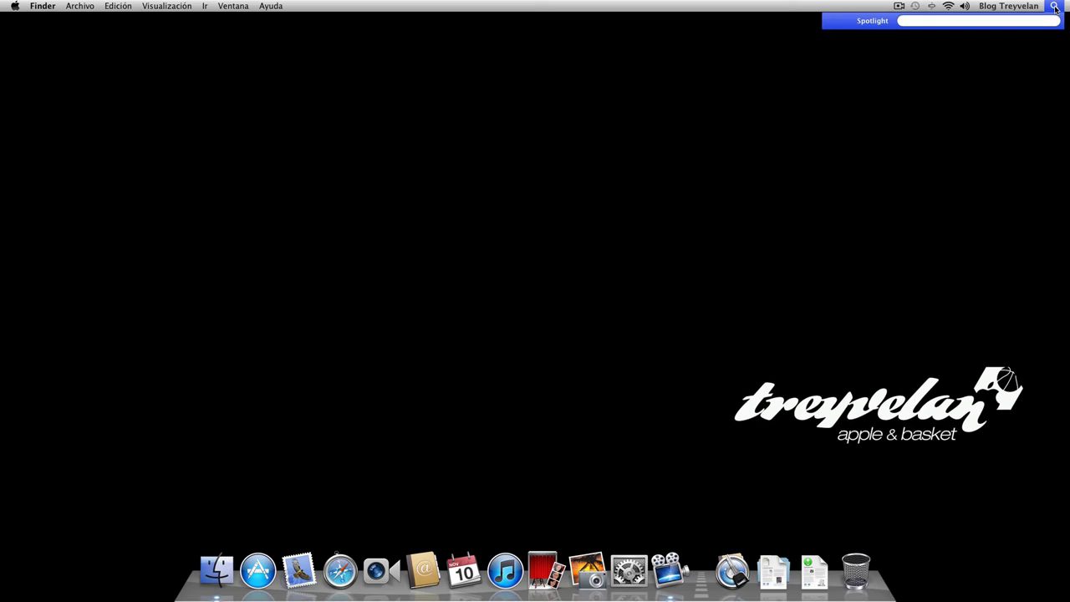
left_click(1054, 7)
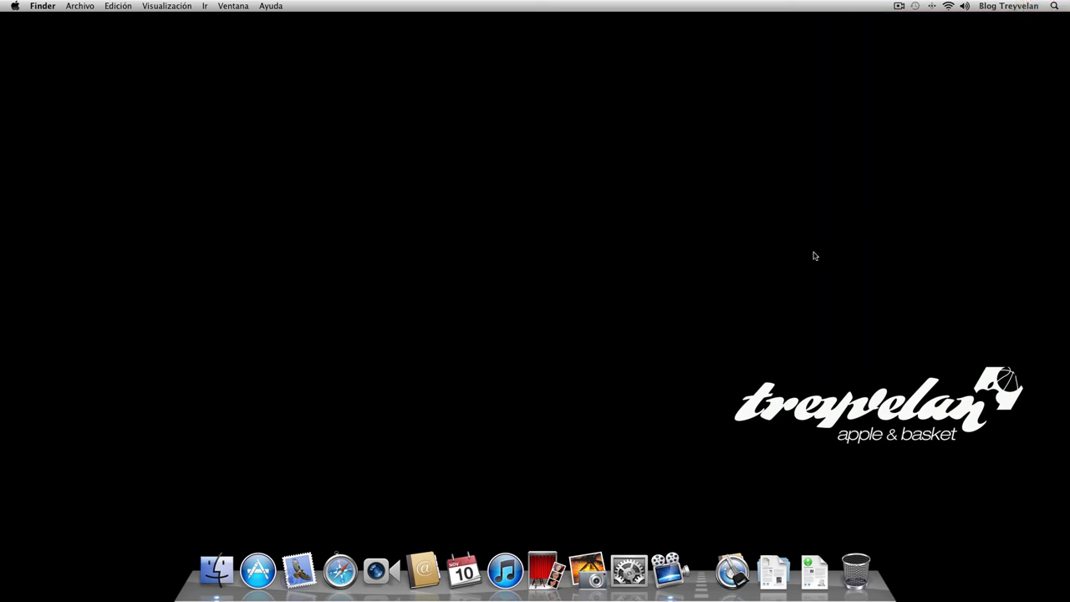